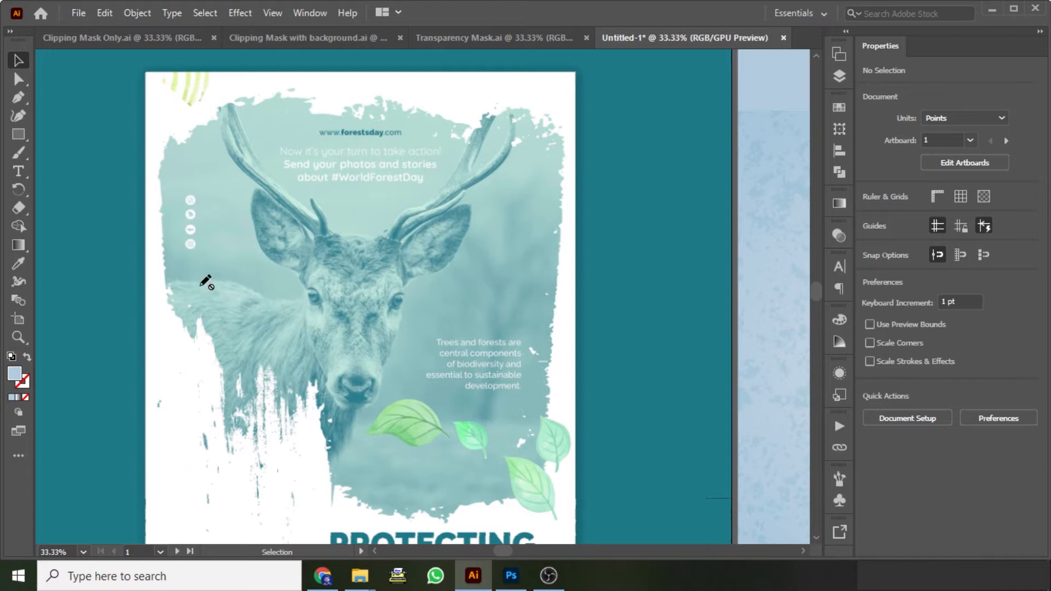
Look over the sample posters in the untitled document, from the forest deer and summer sale to the tiger and music designs.
drag(699, 331, 343, 239)
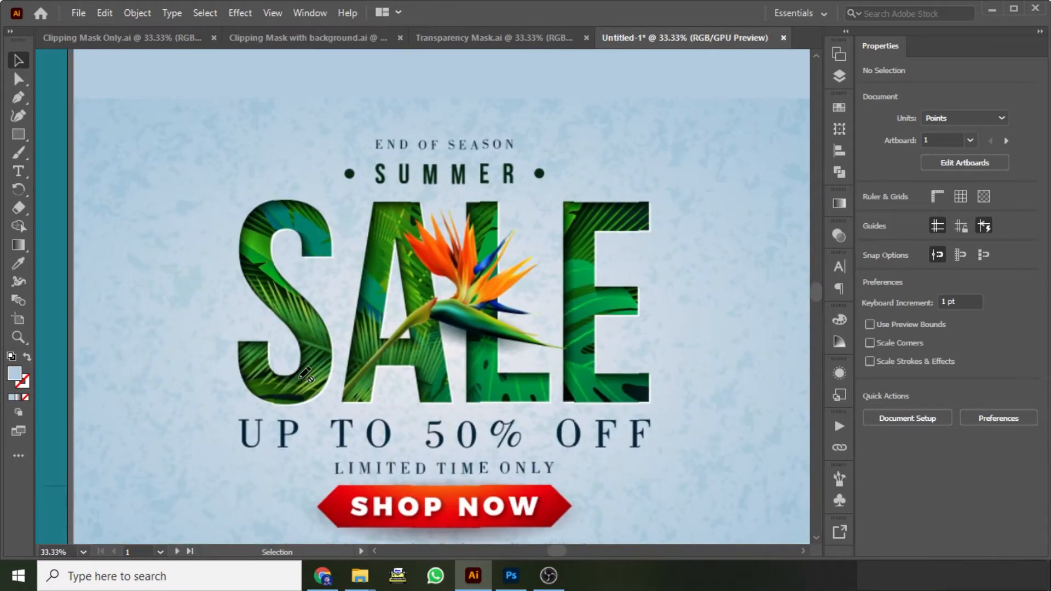
drag(734, 356, 390, 328)
drag(625, 323, 273, 382)
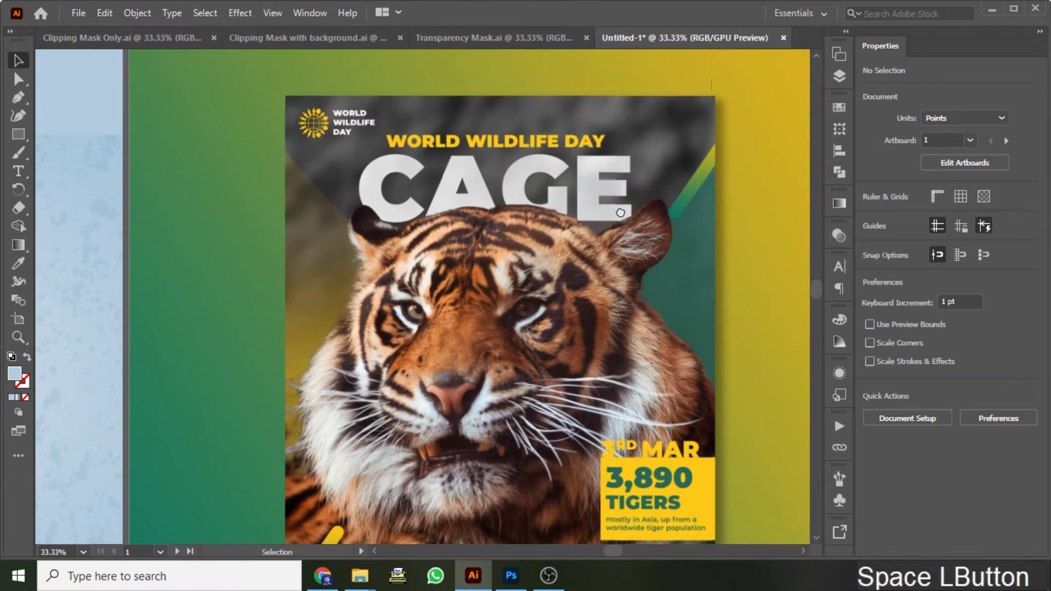
drag(659, 192, 291, 200)
drag(582, 244, 146, 228)
drag(378, 292, 357, 262)
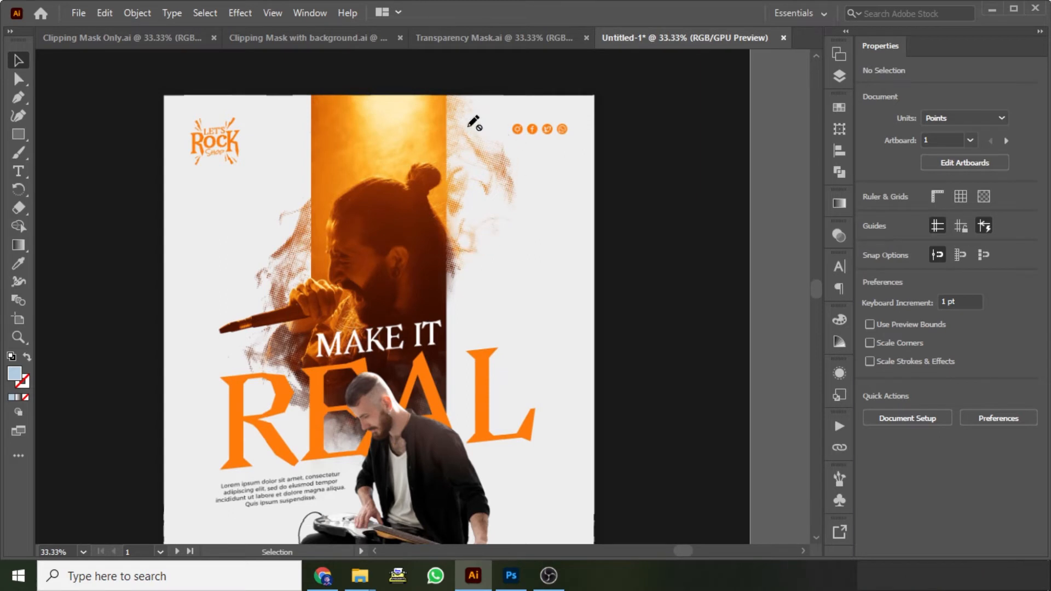
drag(387, 355, 471, 281)
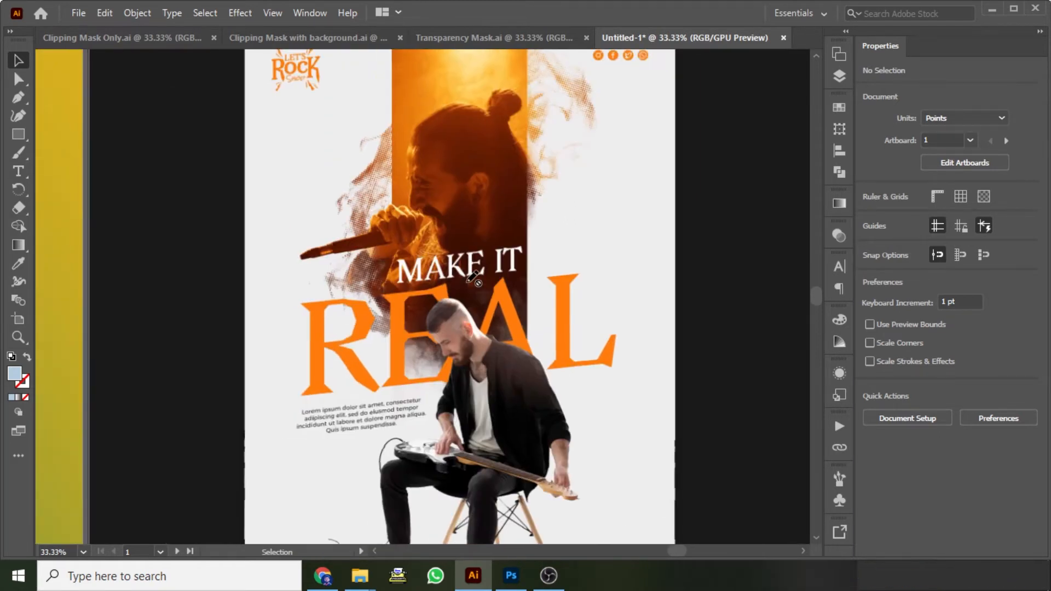
key(ctrl+KP_0)
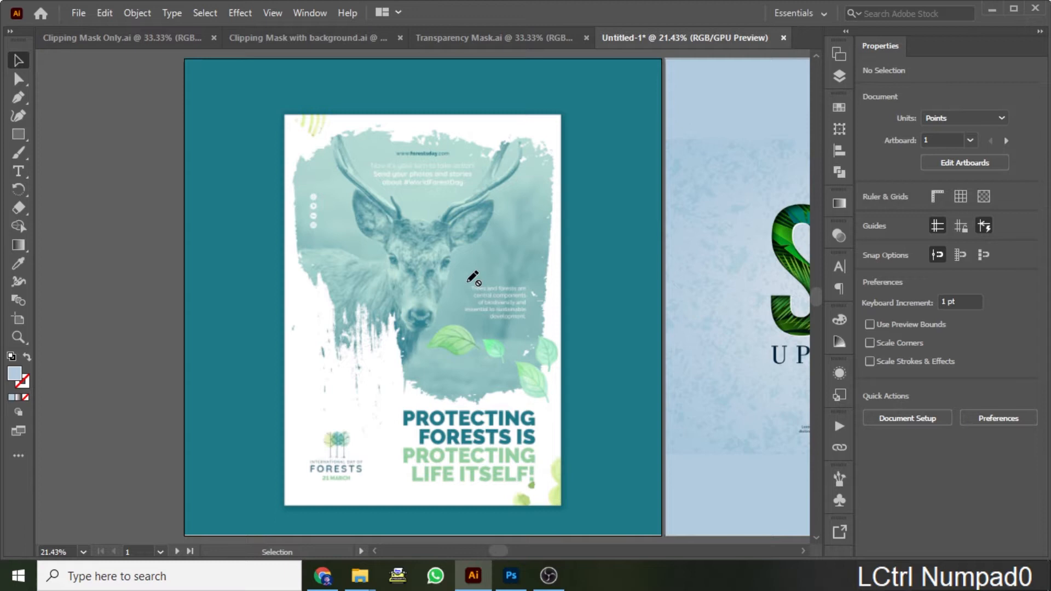
scroll(616, 354, down, 3)
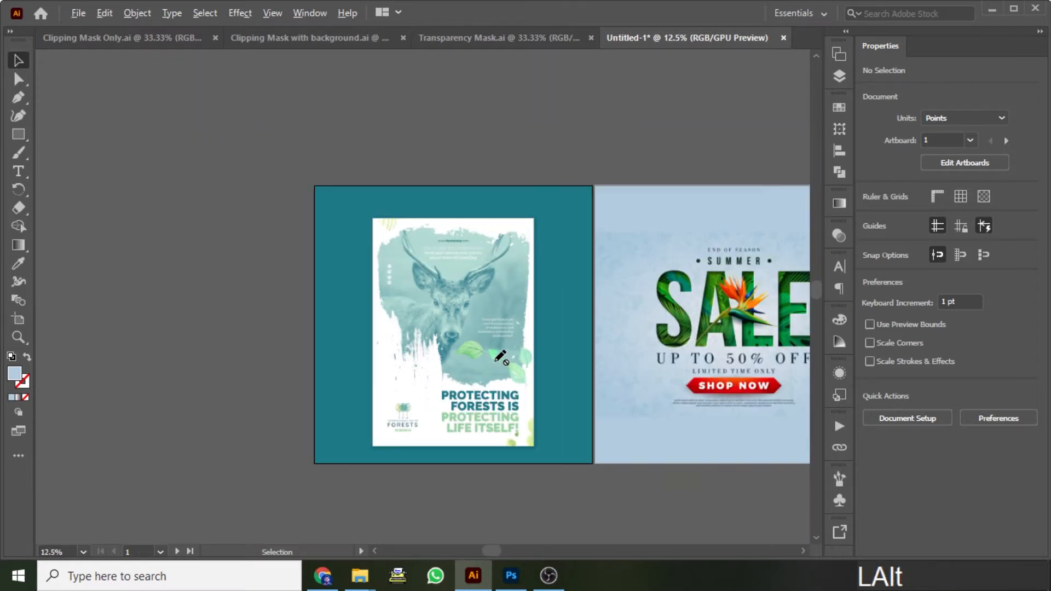
drag(624, 363, 701, 331)
scroll(334, 354, up, 3)
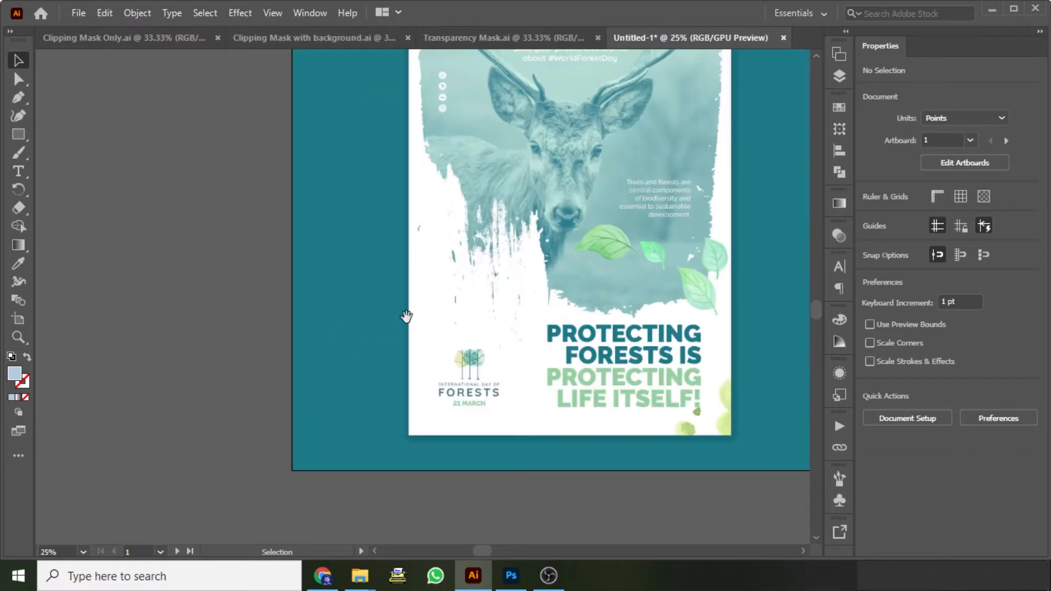
drag(389, 326, 445, 390)
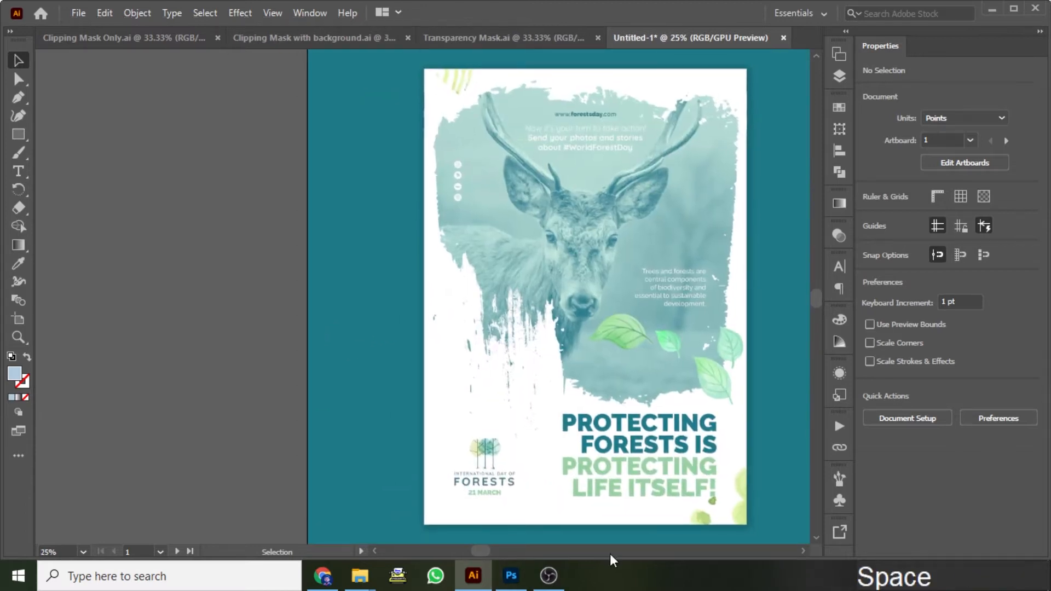
click(805, 551)
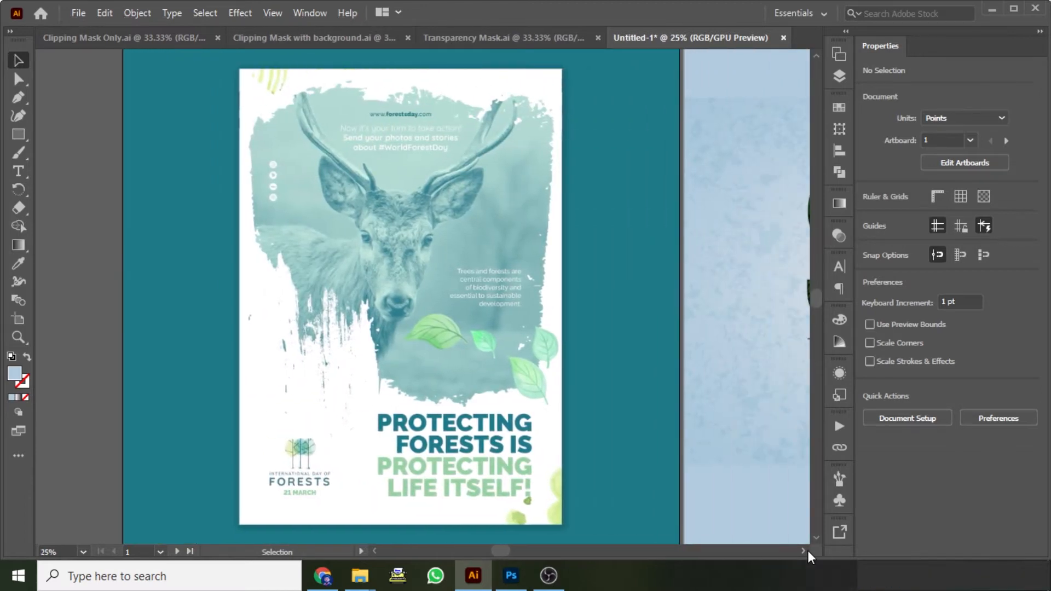
drag(395, 382, 537, 374)
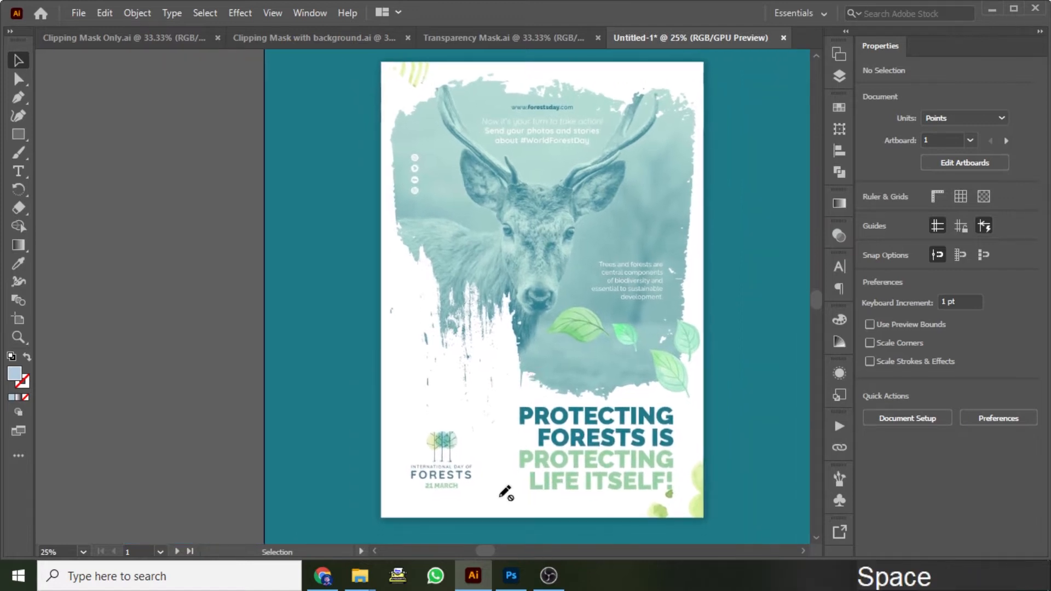
drag(476, 553, 690, 553)
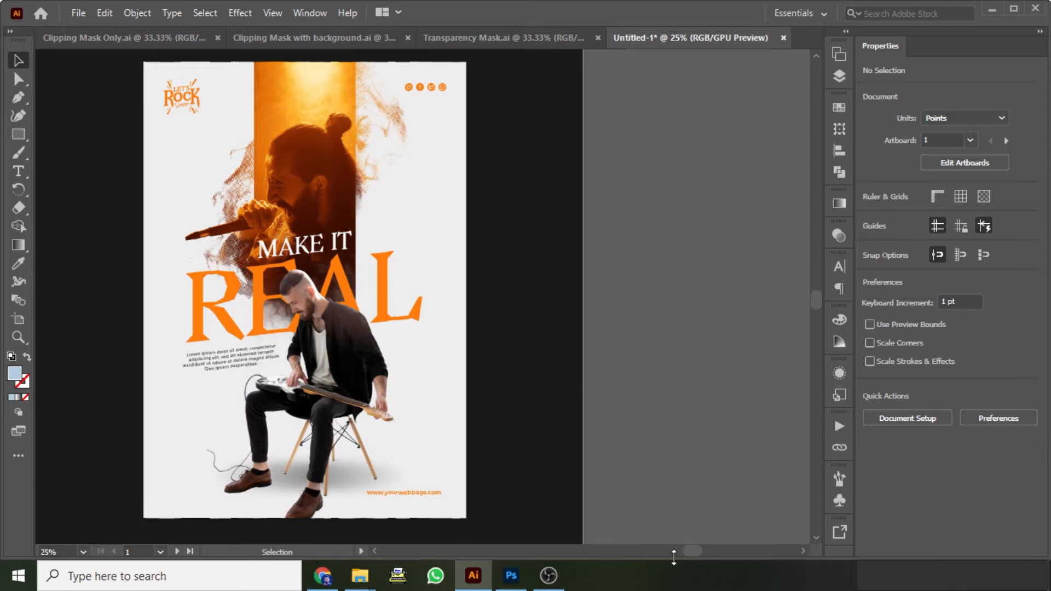
drag(697, 551, 524, 560)
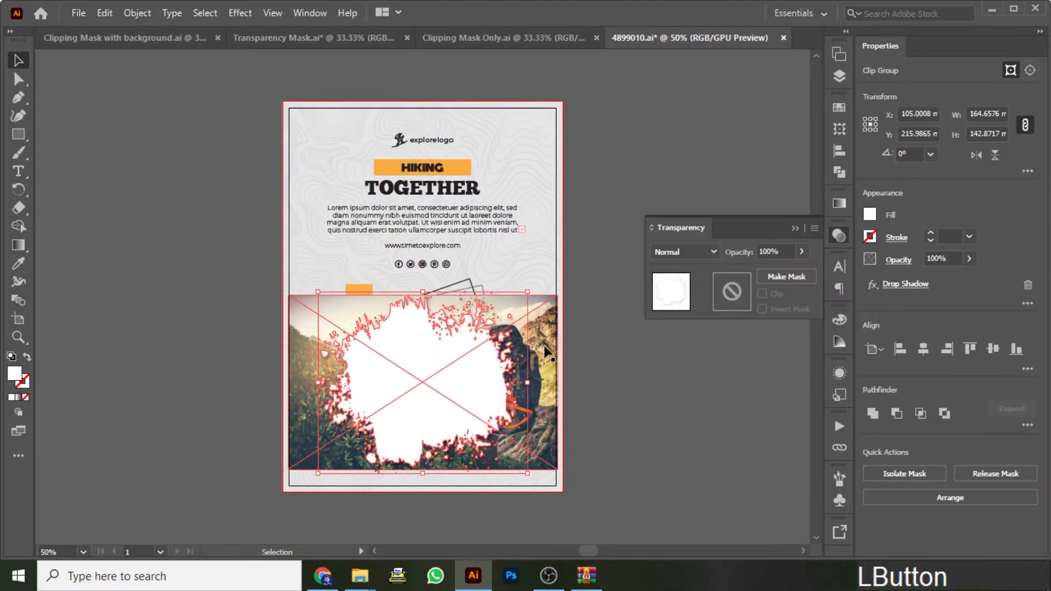
Make an opacity mask from the white splatter shape over the hiker photo and unlink the photo from its mask.
shift+click(546, 339)
click(784, 276)
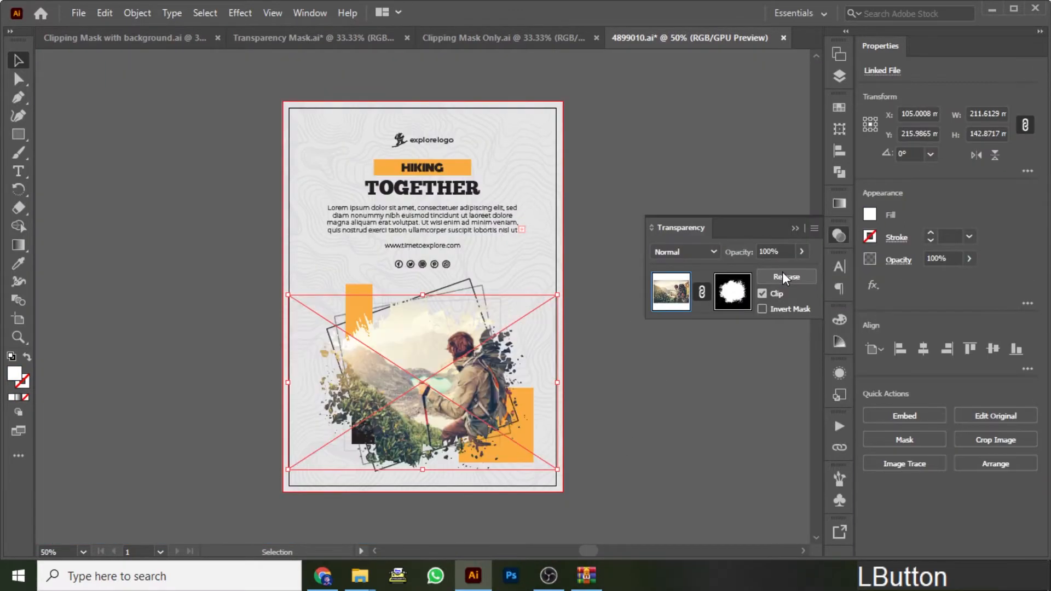
click(702, 292)
Nudge the hiker photo to the left in large increments inside its unlinked splatter mask.
scroll(491, 366, up, 2)
drag(491, 366, 491, 286)
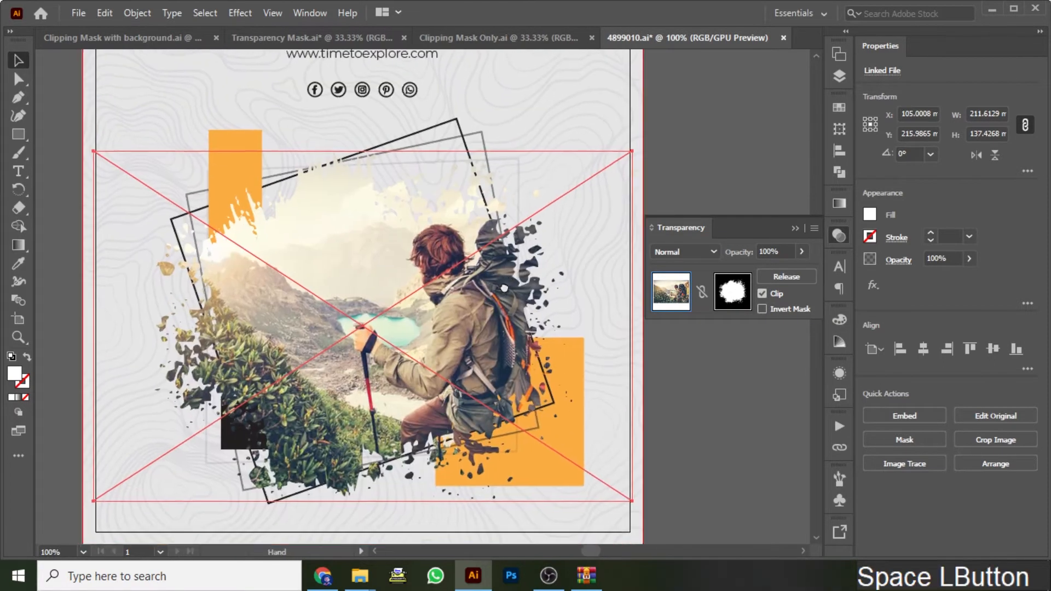
key(shift+Left)
key(shift+Left)
key(shift+Left)
key(shift+Left)
key(shift+Left)
key(shift+Left)
key(shift+Left)
key(shift+Left)
key(shift+Left)
key(shift+Left)
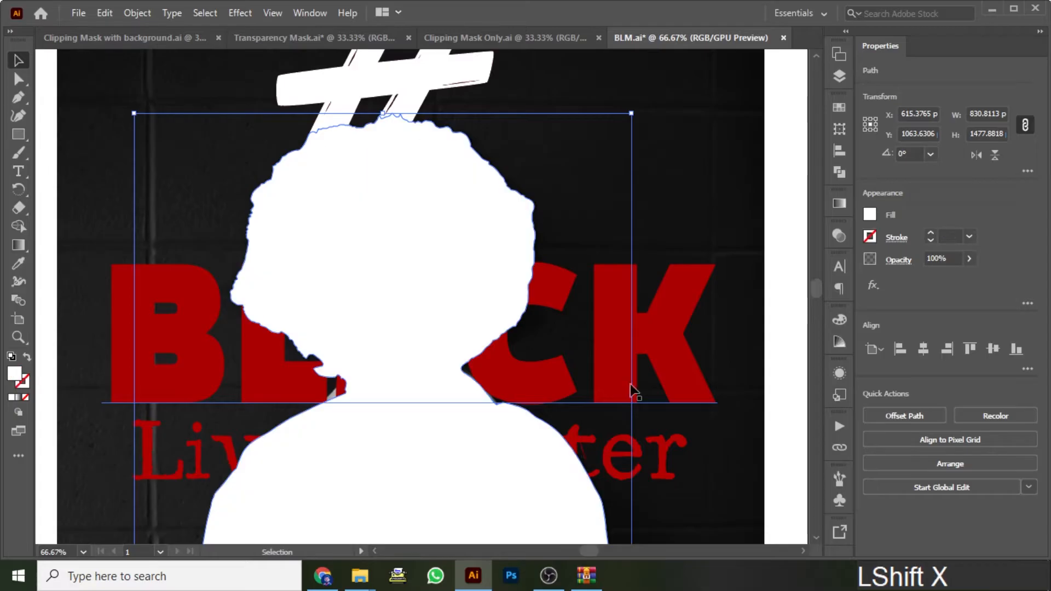
Mask the red BLACK Lives Matter text with the white silhouette as an opacity mask, with Clip off and Invert Mask on.
shift+click(667, 331)
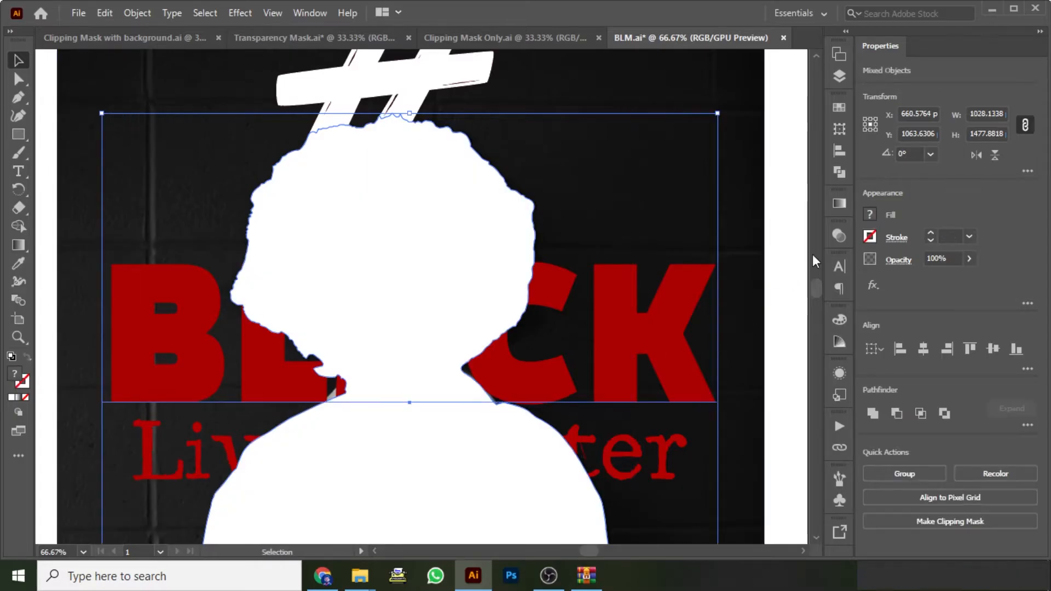
click(839, 236)
click(766, 276)
click(762, 294)
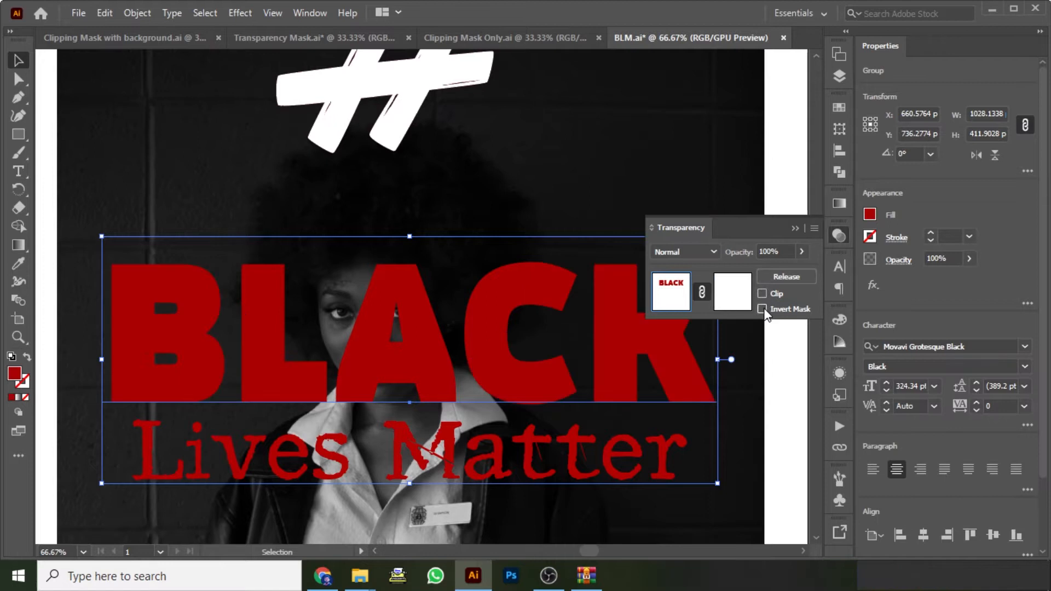
click(762, 309)
Draw a red rectangle about 571 × 212 pt above the woman's head and clip it together with the hash symbol.
scroll(558, 153, up, 3)
key(m)
drag(213, 173, 556, 300)
shift+click(452, 129)
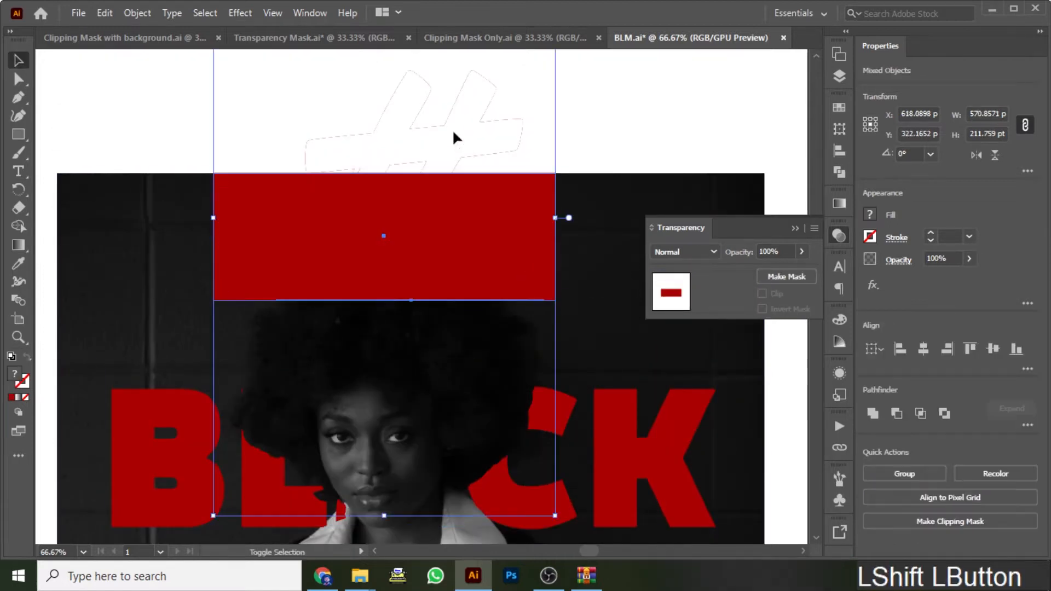
right_click(453, 133)
click(501, 266)
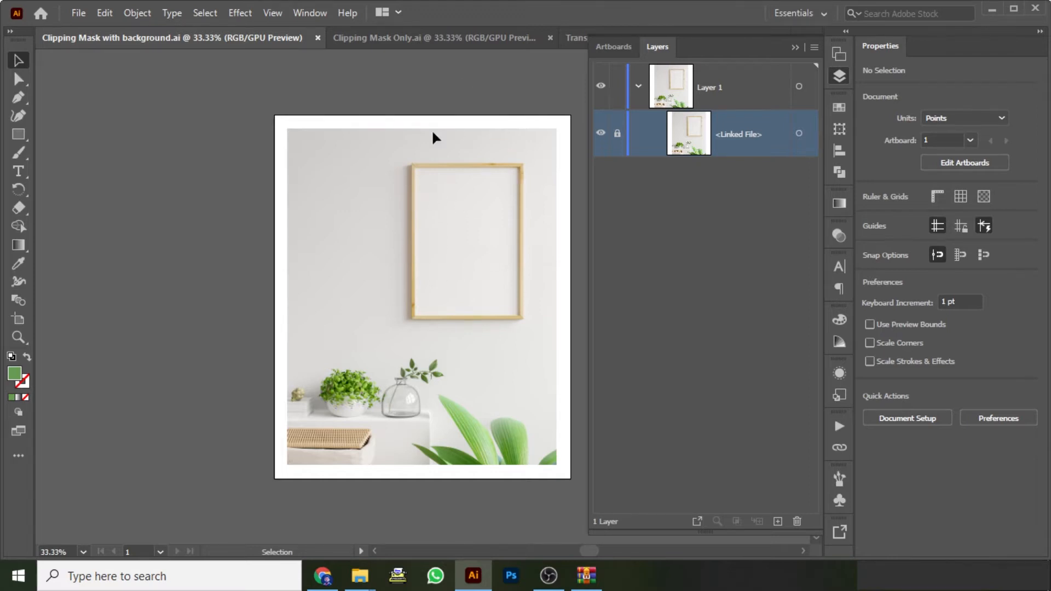
Open the Clipping Mask Only.ai document and examine its Butterfly.png, Text and Plant Vector objects.
click(425, 35)
click(340, 237)
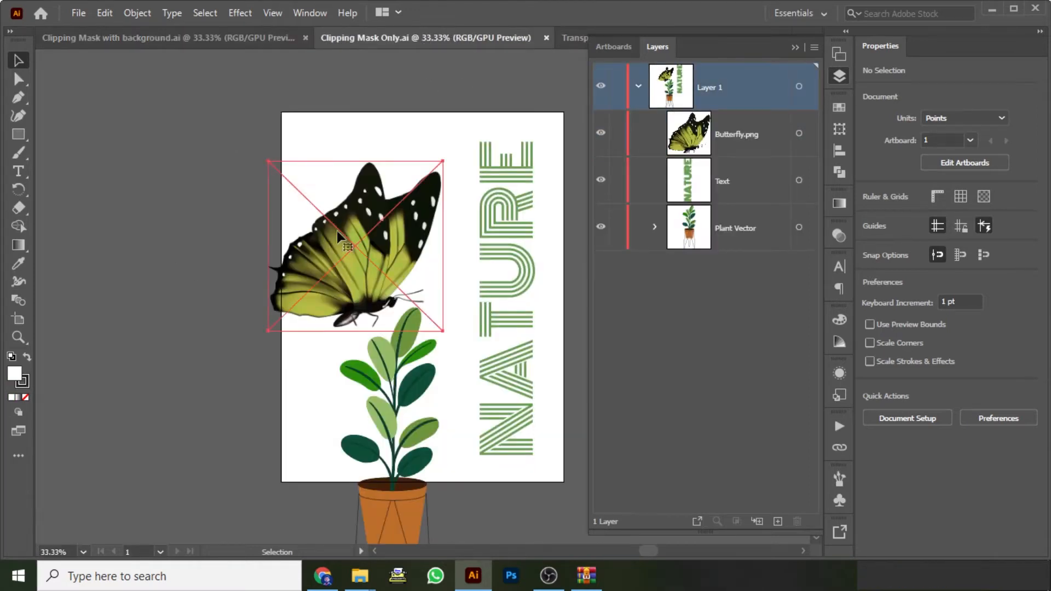
click(741, 139)
click(736, 198)
click(734, 230)
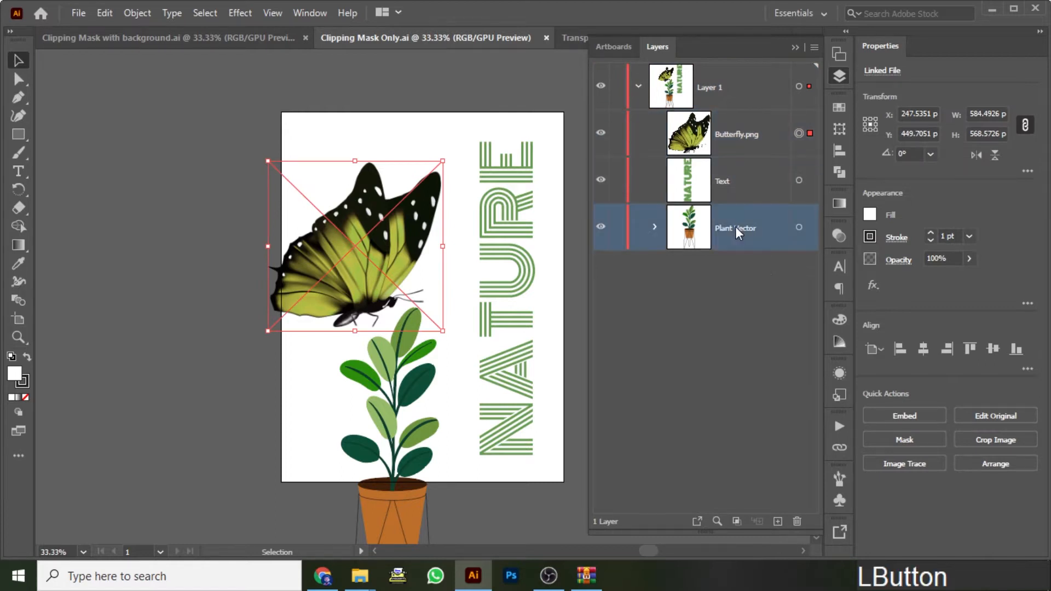
click(800, 228)
click(206, 185)
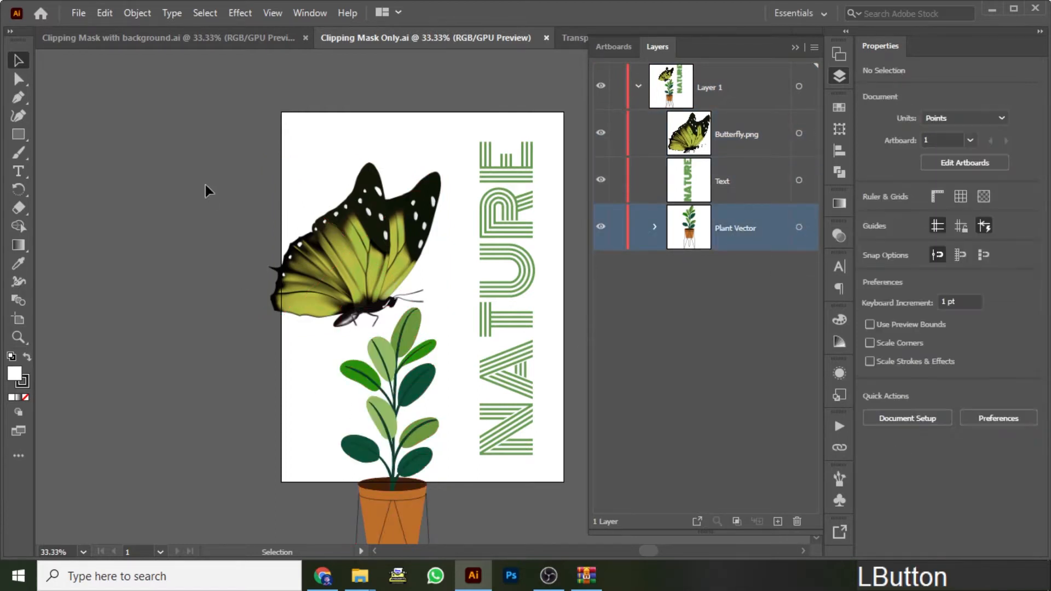
Copy all the artwork and paste it onto a new layer in Clipping Mask with background.ai.
key(ctrl+a)
click(104, 12)
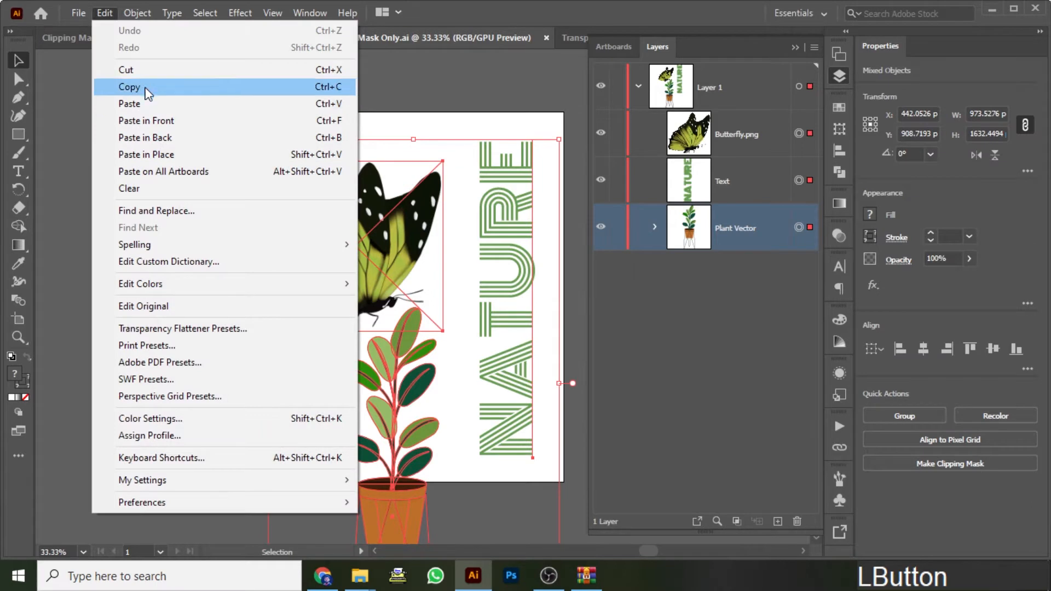
click(145, 86)
click(169, 56)
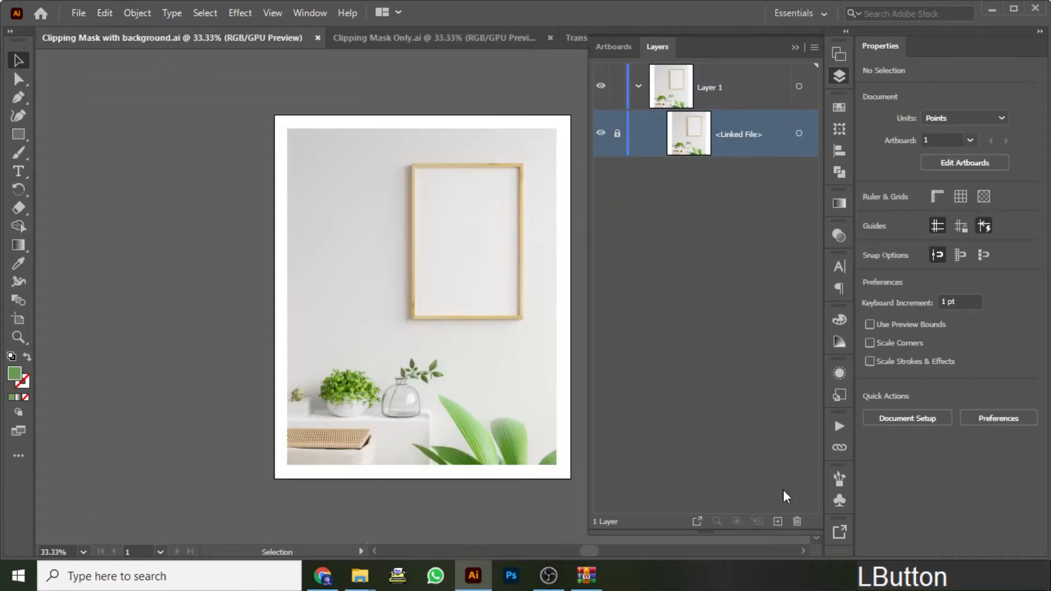
click(778, 521)
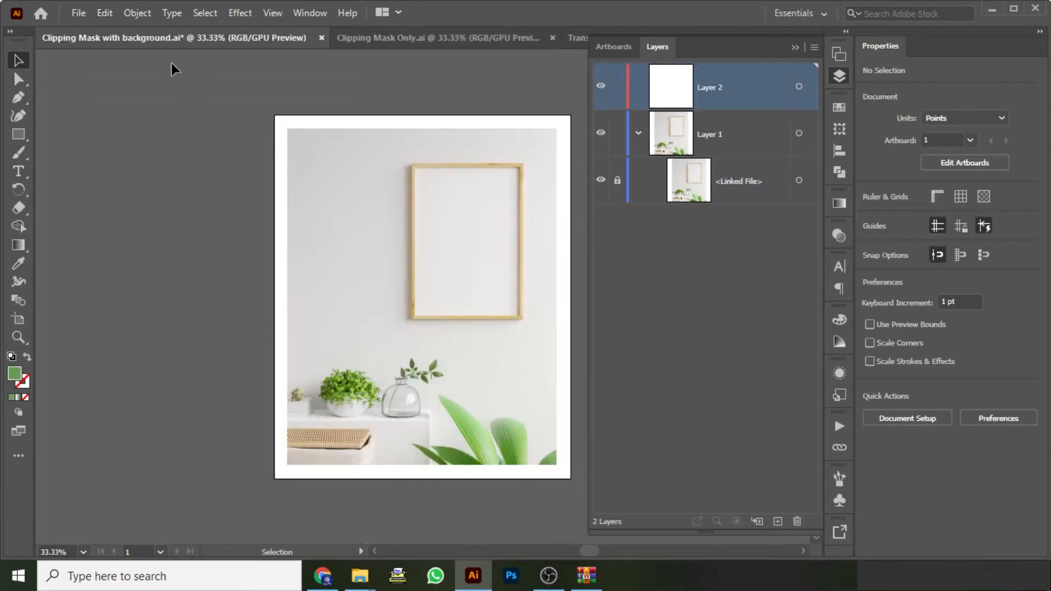
key(ctrl+v)
Scale the pasted artwork down proportionally and move it over the wooden picture frame on the wall.
drag(314, 480, 267, 466)
drag(351, 329, 351, 476)
alt+shift+drag(537, 154, 436, 324)
drag(419, 429, 472, 288)
shift+drag(487, 332, 525, 396)
Fine-tune the artwork's size and position so the NATURE text spans the height of the picture frame.
key(ctrl+plus)
key(ctrl+plus)
drag(497, 169, 496, 159)
shift+drag(306, 437, 270, 542)
drag(455, 195, 445, 219)
shift+drag(401, 532, 401, 540)
click(200, 222)
Scale the butterfly image down slightly to about 283 × 275 pt.
drag(201, 221, 206, 246)
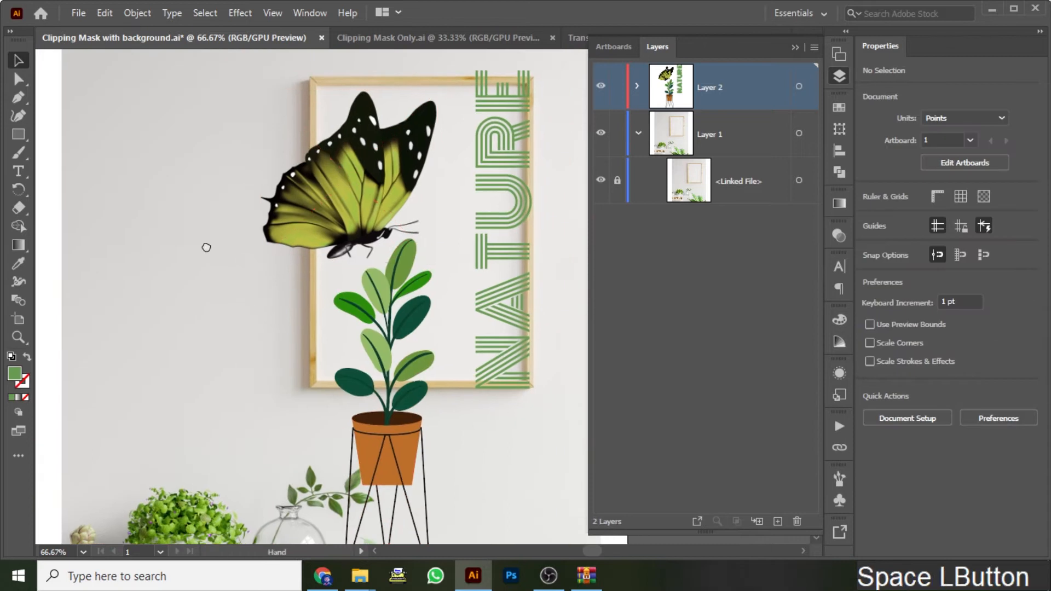
click(350, 181)
shift+drag(260, 176, 268, 177)
click(736, 123)
click(725, 82)
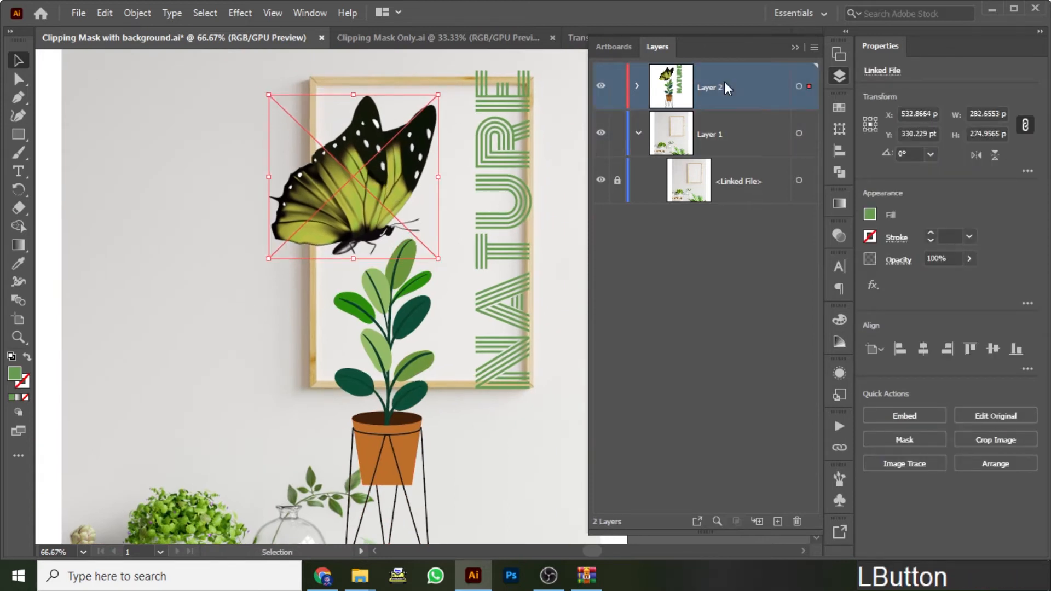
Draw a rectangle about 343 × 483 pt over the picture frame's inner area, above the butterfly in Layer 2, and fill it black.
click(637, 85)
click(761, 130)
mouse_move(256, 82)
mouse_down()
mouse_move(225, 89)
mouse_move(489, 361)
mouse_move(491, 384)
mouse_up()
key(m)
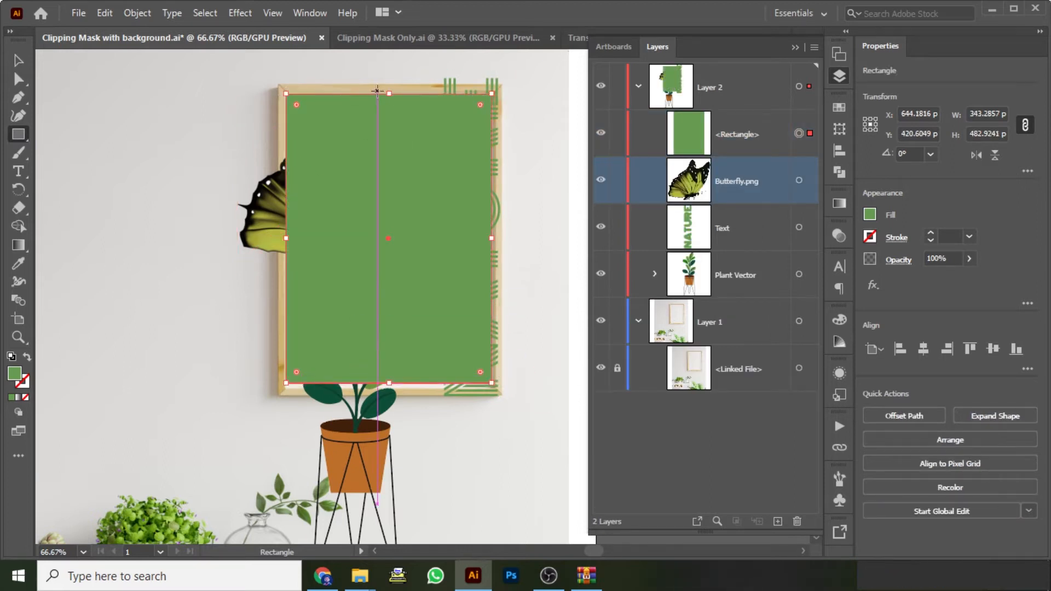
click(870, 215)
click(734, 270)
Adjust the black rectangle's edges to fit the inner opening of the picture frame.
drag(408, 174, 408, 246)
scroll(369, 173, up, 3)
key(v)
drag(438, 515, 357, 49)
drag(357, 378, 251, 130)
drag(337, 303, 337, 320)
key(ctrl+KP_Subtract)
key(ctrl+KP_Subtract)
key(ctrl+KP_Subtract)
key(ctrl+KP_Subtract)
key(ctrl+KP_Subtract)
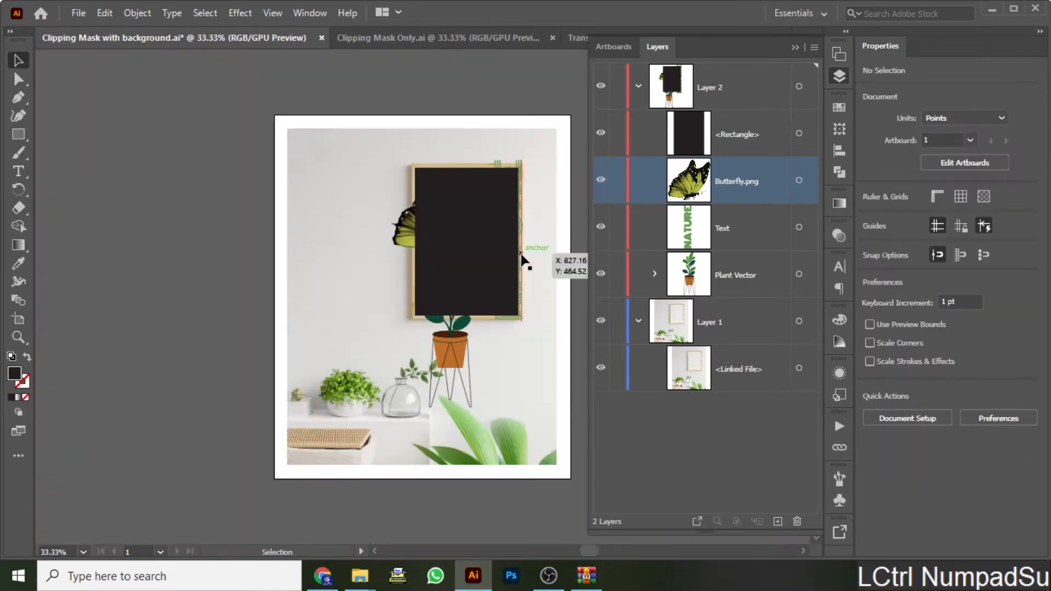
Rename the rectangle object in Layer 2 as Mask.
click(744, 133)
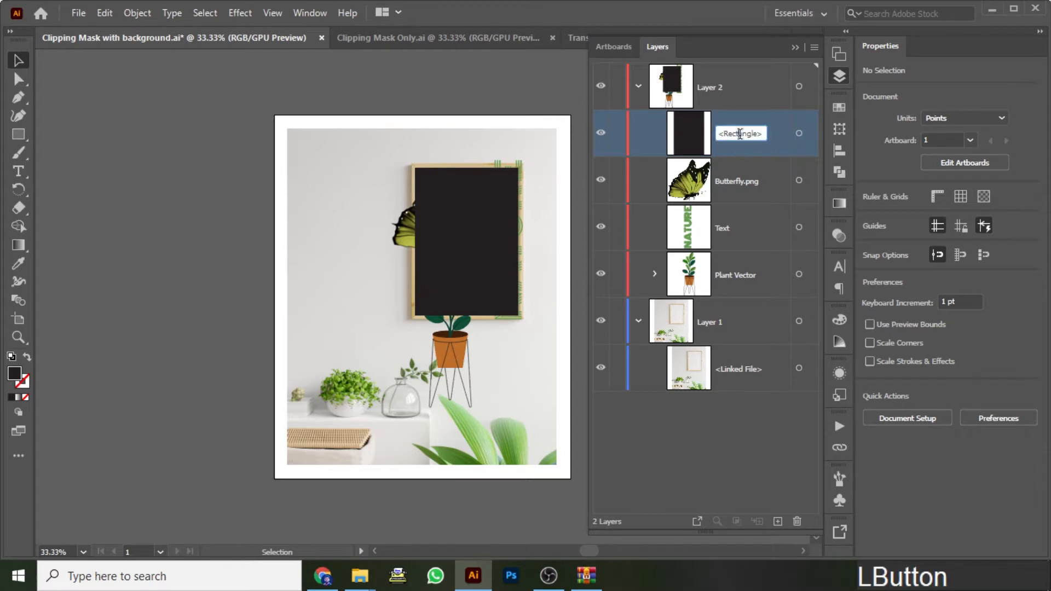
text(Mask)
key(KP_Enter)
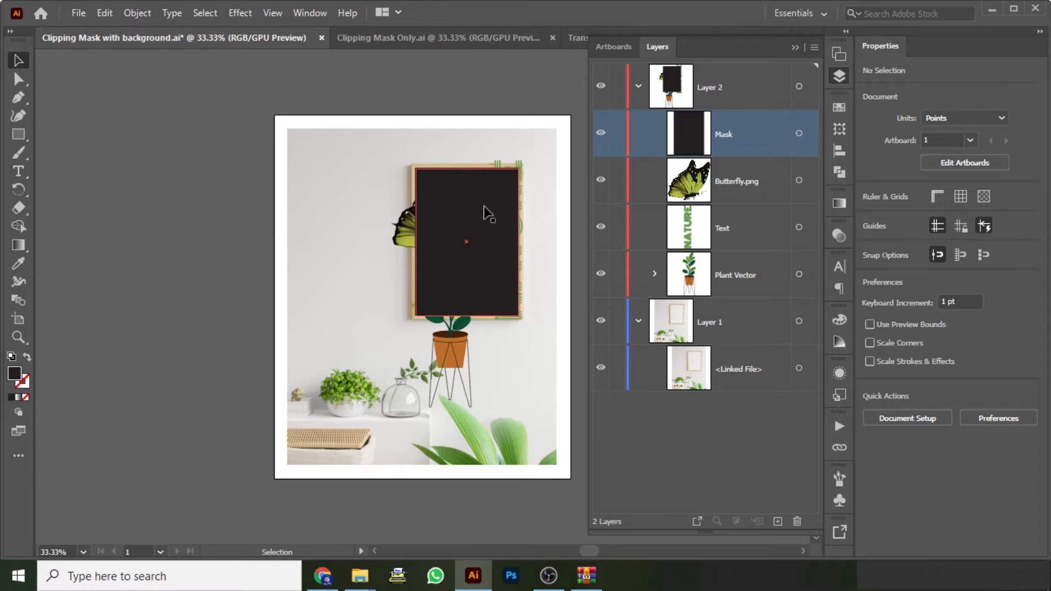
Lock the background photo in Layer 1 and clip the butterfly, text and plant artwork with the Mask rectangle.
click(477, 96)
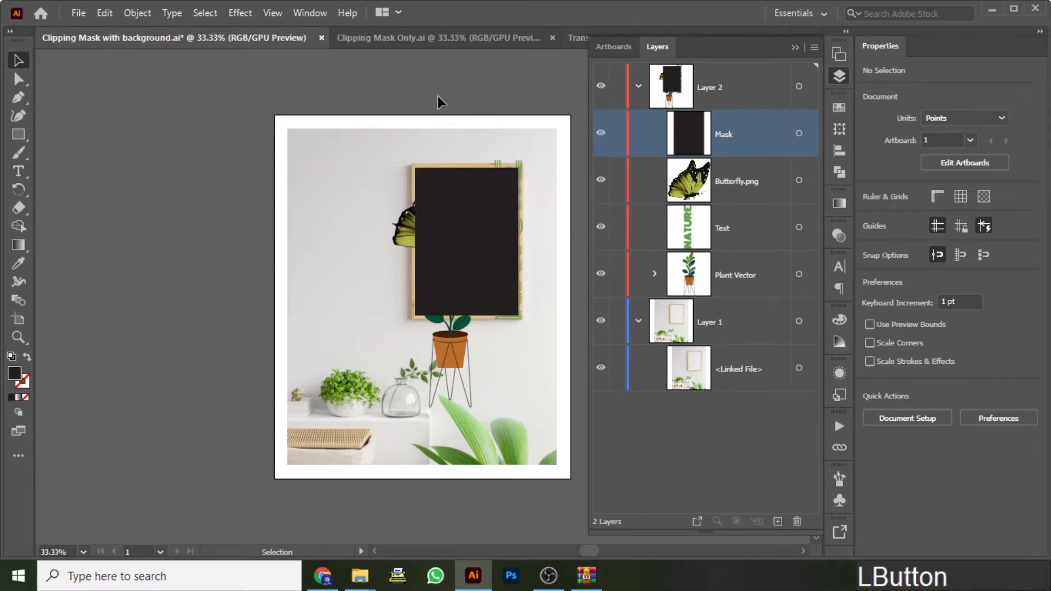
key(ctrl+a)
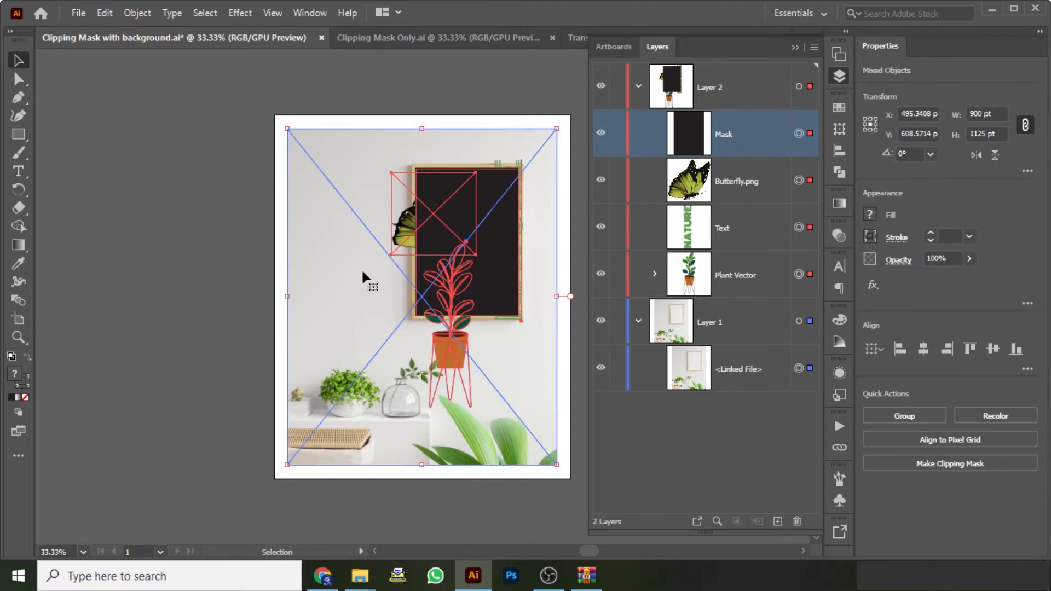
click(617, 370)
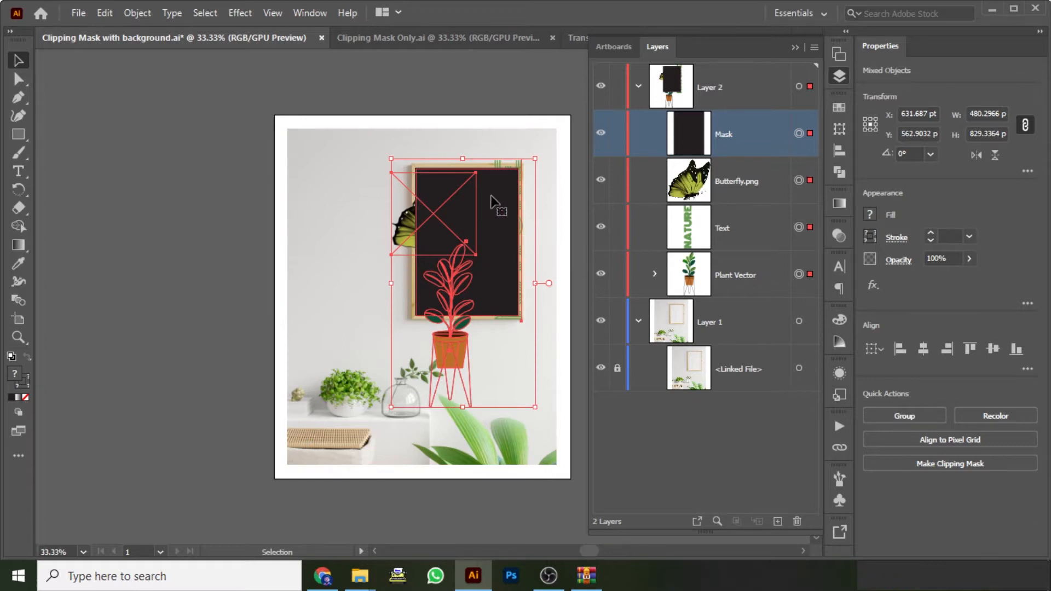
right_click(490, 218)
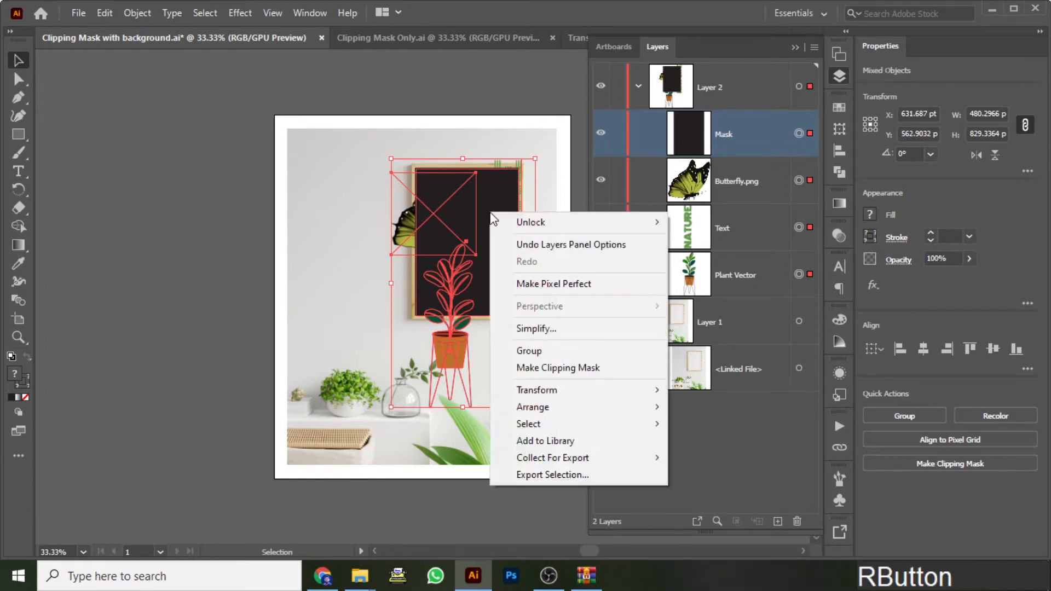
click(537, 369)
scroll(524, 209, up, 2)
drag(556, 228, 529, 227)
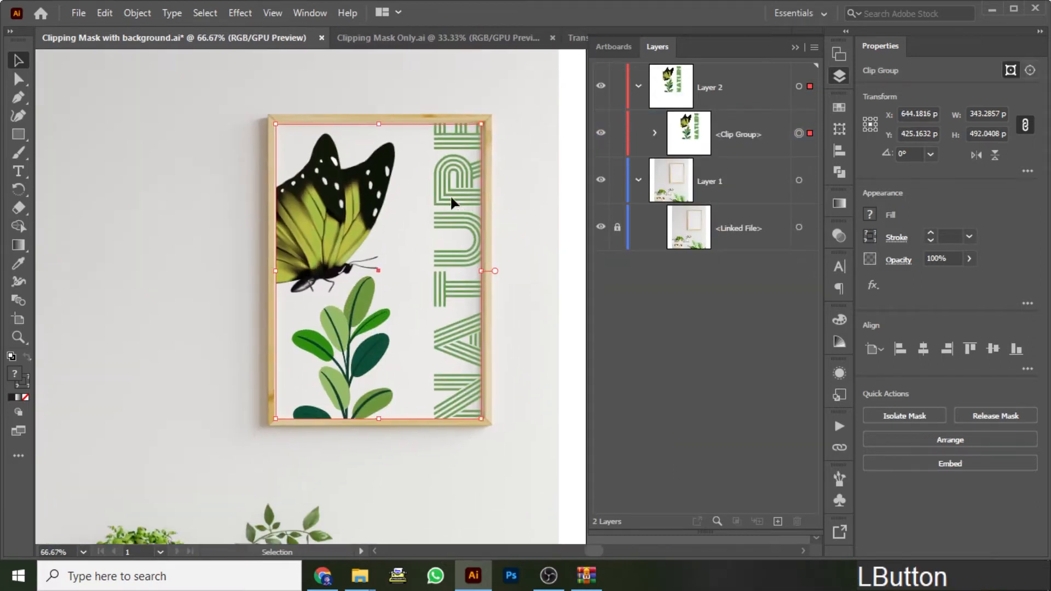
Try moving the text, butterfly and plant inside the isolated clip group, undoing each move before leaving isolation.
double_click(451, 197)
drag(455, 195, 441, 227)
key(ctrl+z)
drag(332, 196, 369, 217)
key(ctrl+z)
drag(380, 313, 380, 242)
key(ctrl+z)
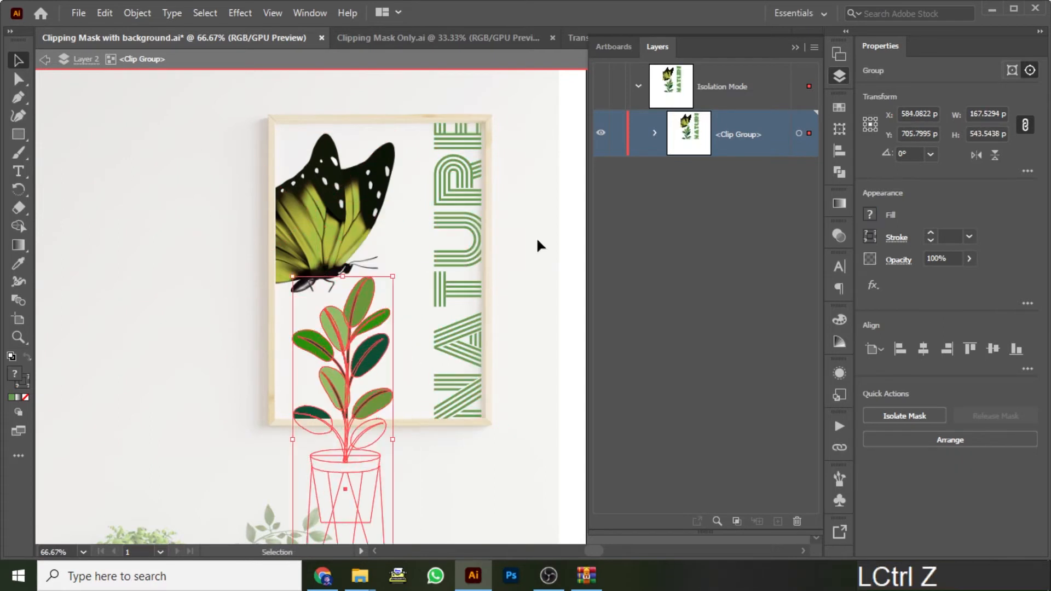
click(536, 239)
double_click(121, 176)
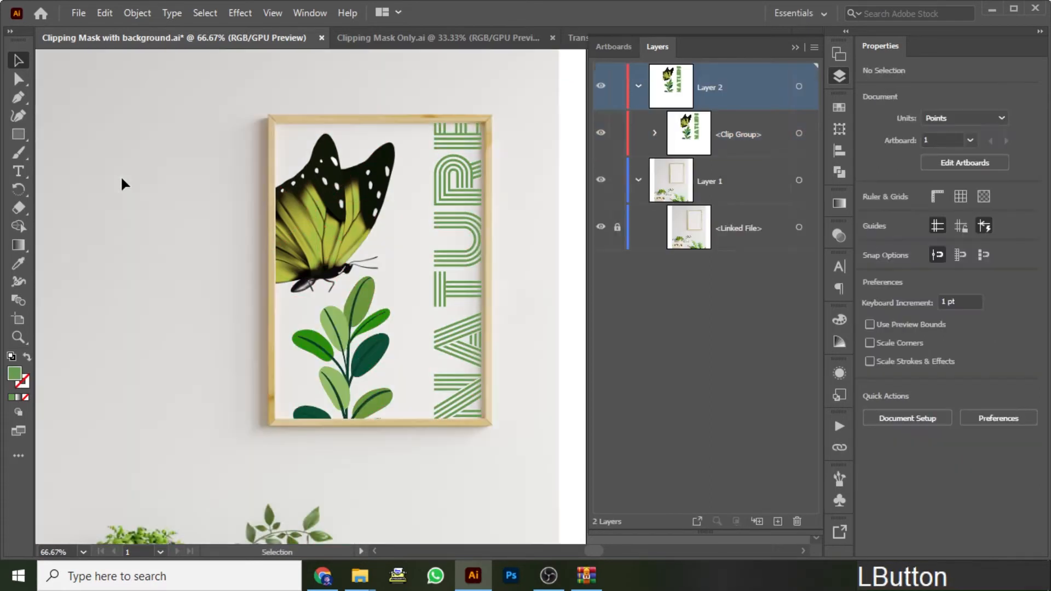
Draw a circle about 350 pt wide over the framed artwork and fill it red.
click(20, 134)
key(l)
drag(274, 160, 484, 370)
key(v)
shift+click(444, 145)
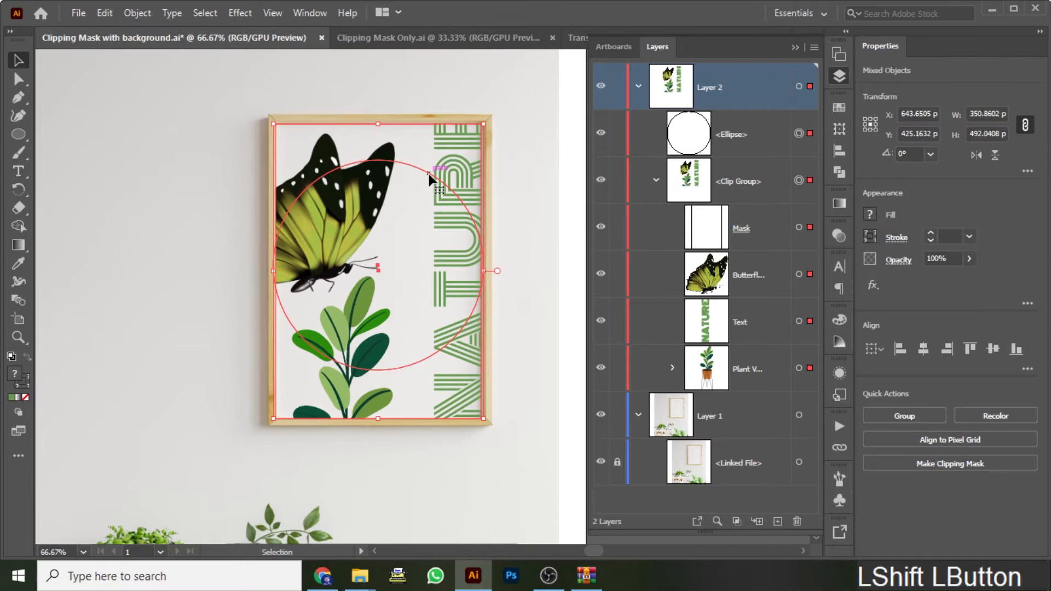
click(474, 161)
click(469, 212)
click(870, 214)
click(757, 268)
Clip the framed artwork group with the circle.
shift+click(448, 148)
right_click(386, 206)
click(453, 363)
Draw a red triangle about 295 × 255 pt over the framed artwork and use it as a clipping mask.
drag(18, 134, 82, 186)
drag(378, 282, 482, 294)
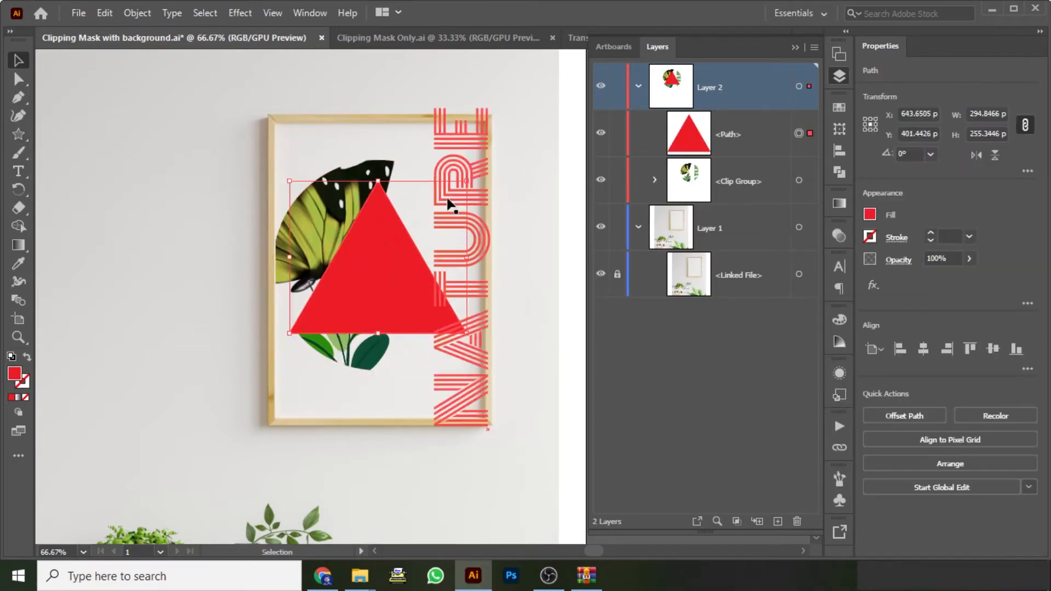
shift+click(440, 219)
right_click(380, 237)
click(445, 395)
click(520, 225)
Draw a closed curved shape over the framed artwork with the Pen tool and use it as a clipping mask.
key(p)
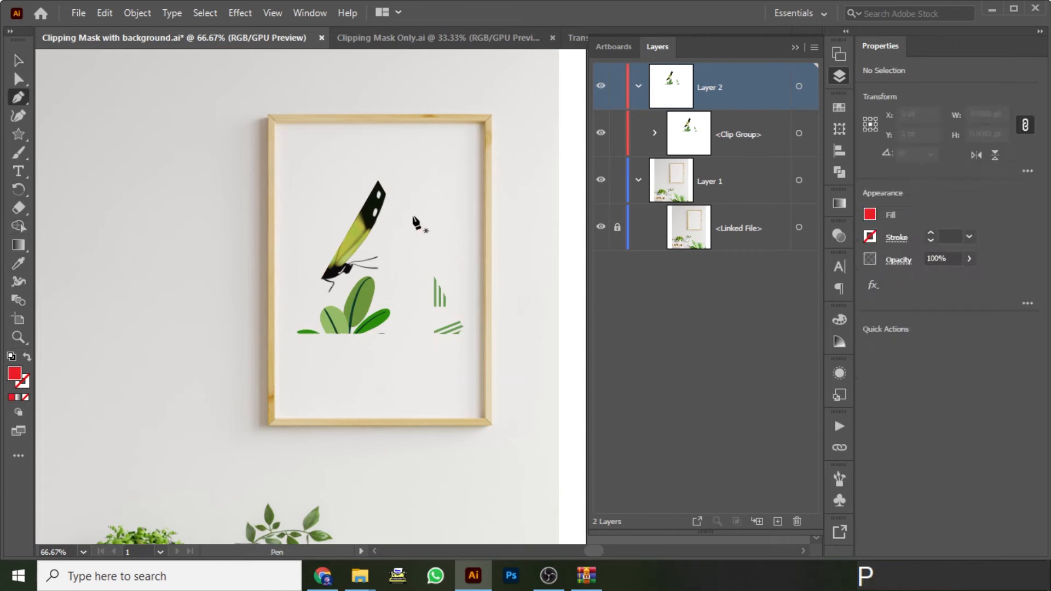
click(418, 197)
drag(353, 359, 396, 363)
click(418, 197)
key(v)
shift+click(378, 218)
right_click(405, 261)
click(471, 417)
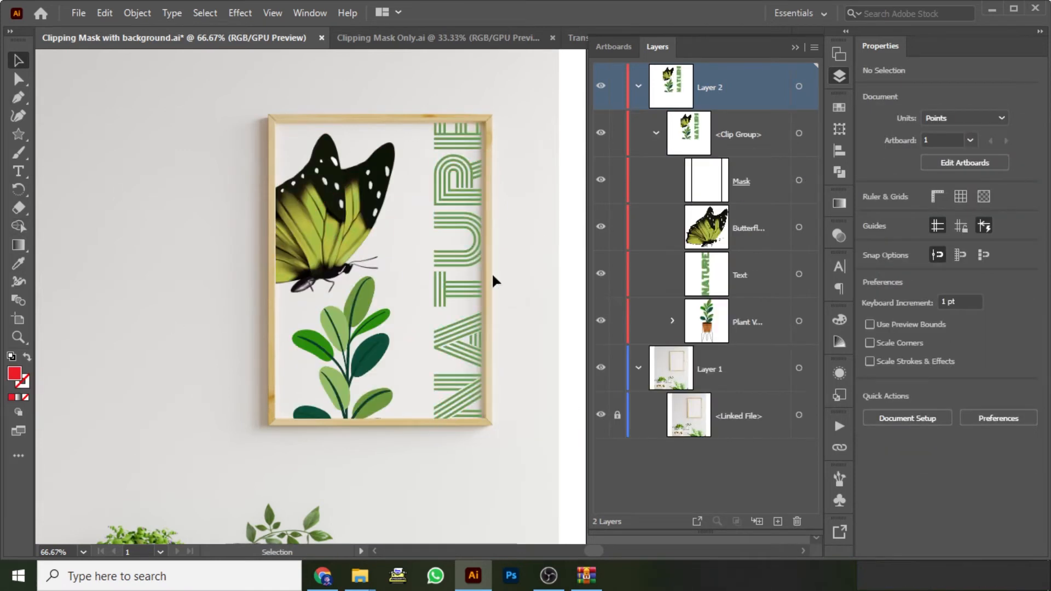
In Clipping Mask Only.ai, draw a rectangle about 582 × 442 pt over the artboard's upper-right area and fill it red.
drag(495, 279, 425, 78)
click(406, 39)
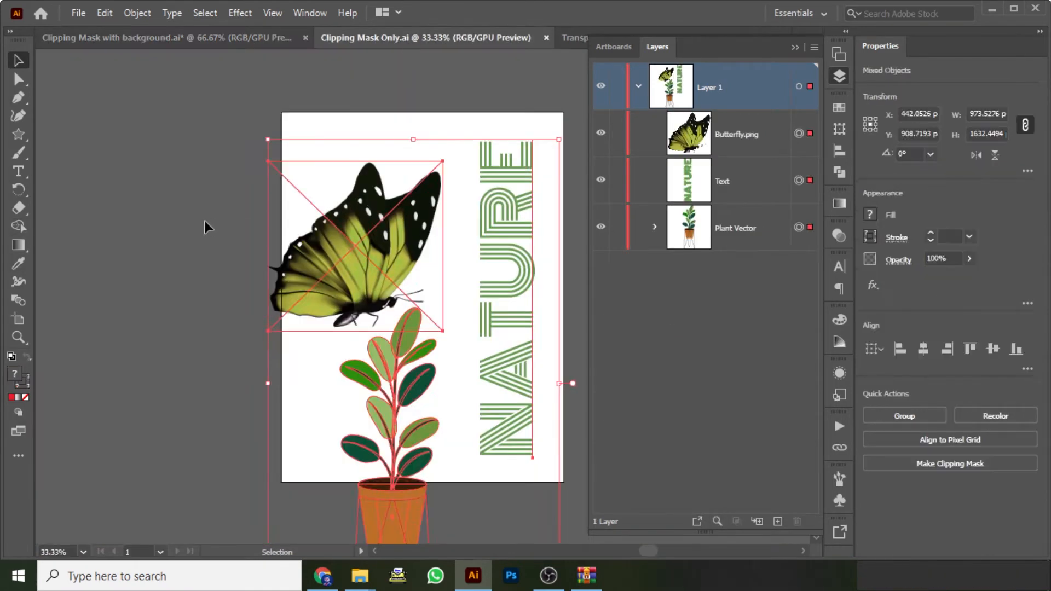
click(213, 225)
drag(333, 251, 284, 235)
key(m)
drag(515, 137, 342, 269)
click(871, 213)
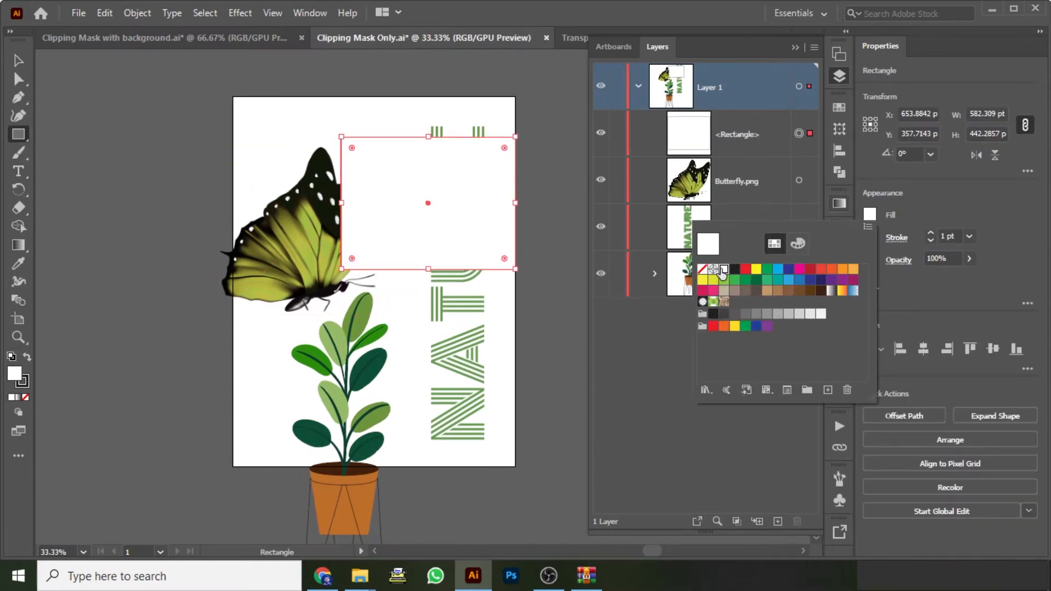
click(745, 269)
Duplicate the red rectangle onto the lower-left area of the artboard, over the plant.
click(19, 62)
click(156, 137)
drag(471, 206, 363, 363)
click(734, 171)
Try to make a clipping mask from both rectangles and all the artwork, and undo it.
click(156, 140)
drag(156, 137, 509, 443)
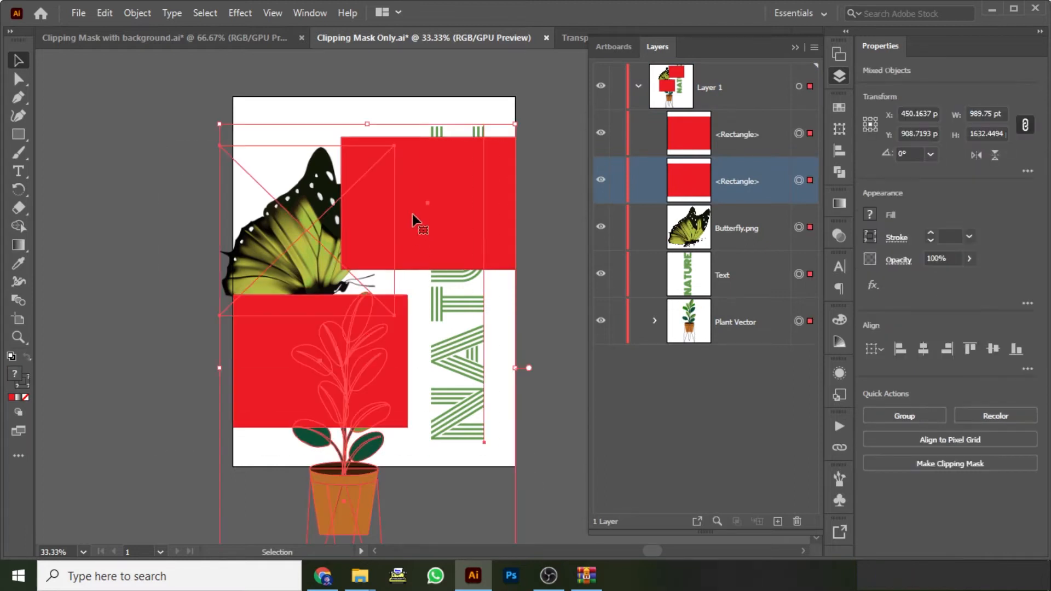
right_click(417, 233)
click(468, 348)
click(468, 348)
click(341, 320)
key(ctrl+z)
Move the upper-right rectangle above the lower-left rectangle in Layer 1's stacking order.
click(357, 329)
click(745, 134)
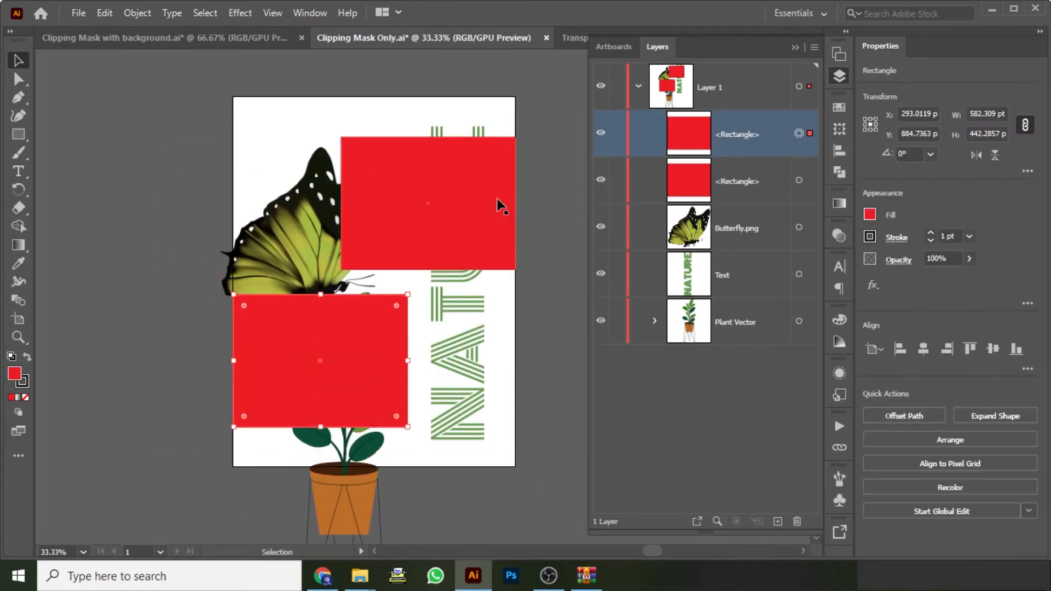
click(169, 218)
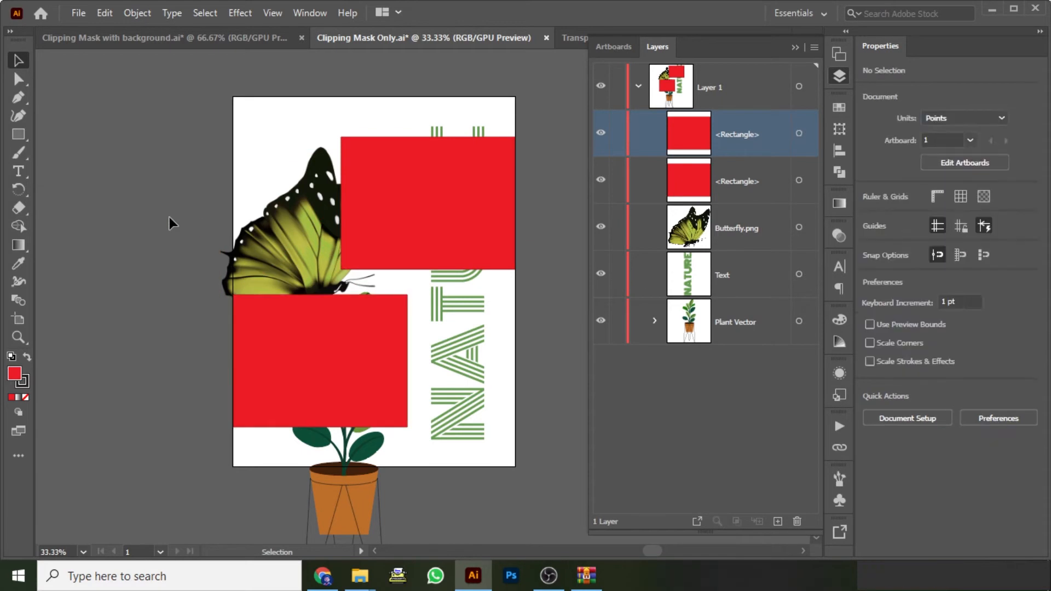
click(799, 181)
drag(761, 185, 734, 118)
Try clipping everything with the upper-right rectangle on top of the stack, and undo the mask.
drag(108, 214, 503, 445)
right_click(354, 251)
click(432, 383)
click(446, 183)
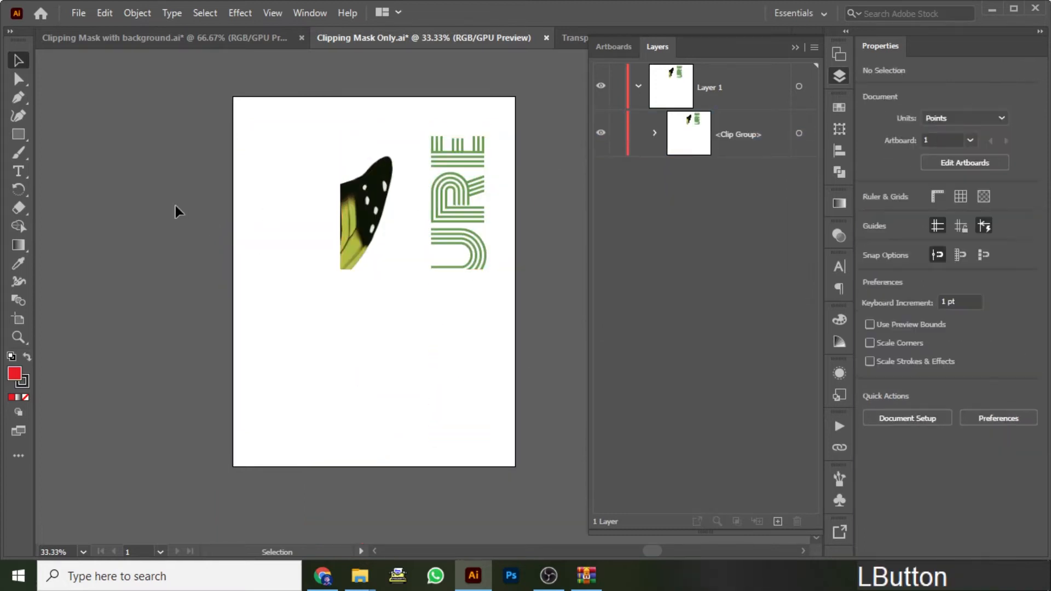
key(ctrl+z)
Group the two red rectangles.
click(305, 321)
shift+click(404, 219)
right_click(391, 190)
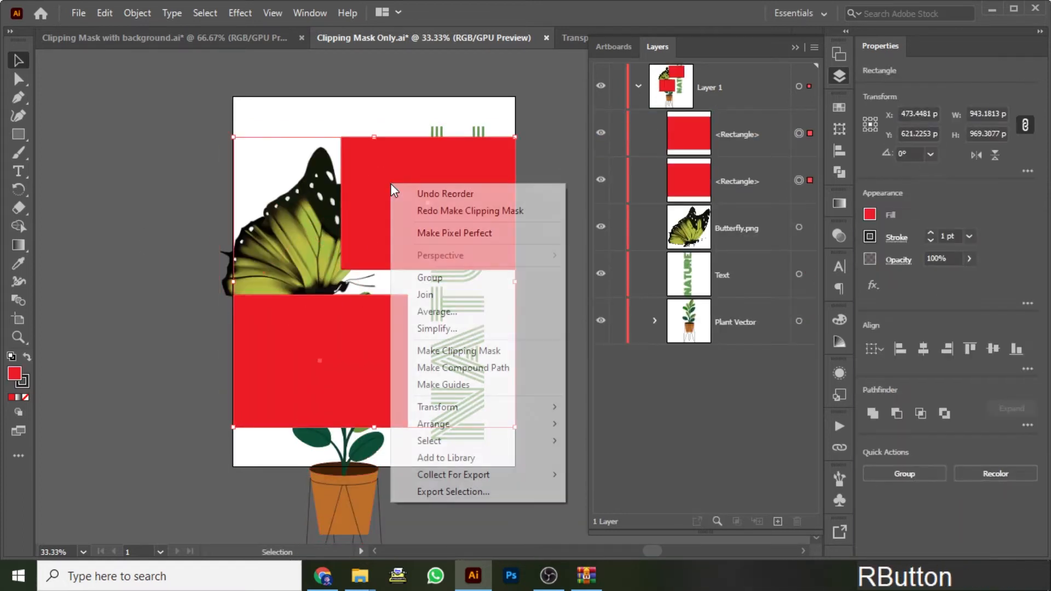
click(430, 278)
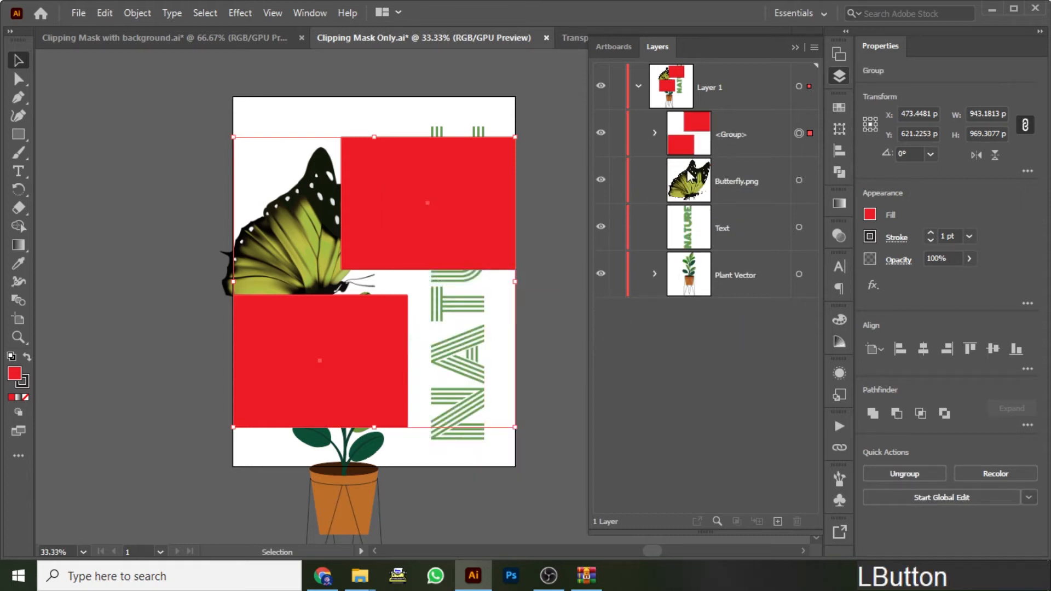
click(152, 214)
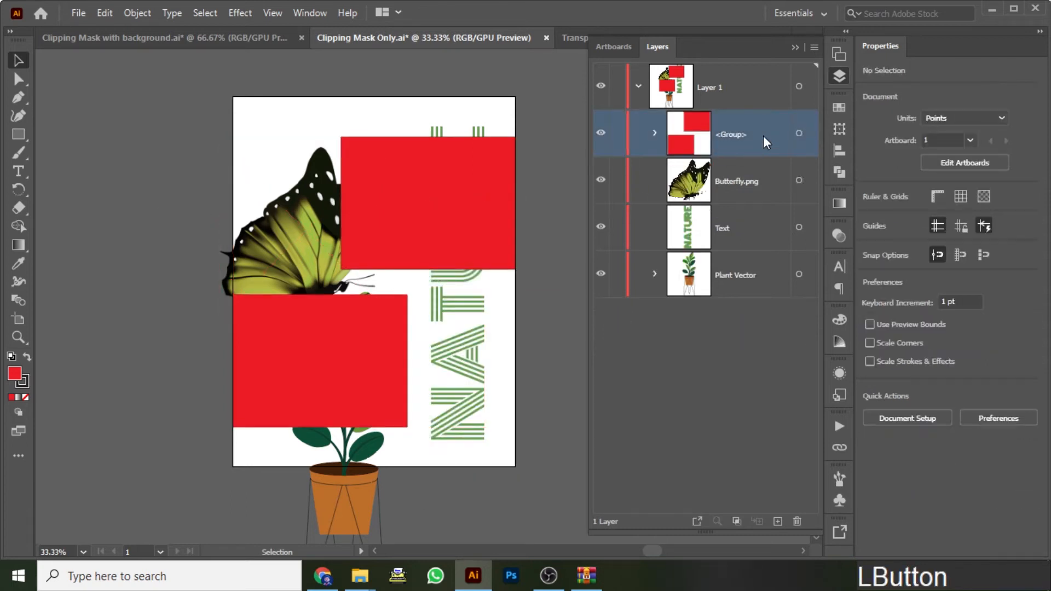
Try to clip the butterfly, text and plant with the grouped rectangles, and undo the attempt.
key(ctrl+a)
right_click(419, 209)
click(465, 342)
drag(469, 213, 180, 215)
key(ctrl+z)
key(ctrl+z)
Ungroup the two red rectangles.
click(420, 237)
right_click(465, 212)
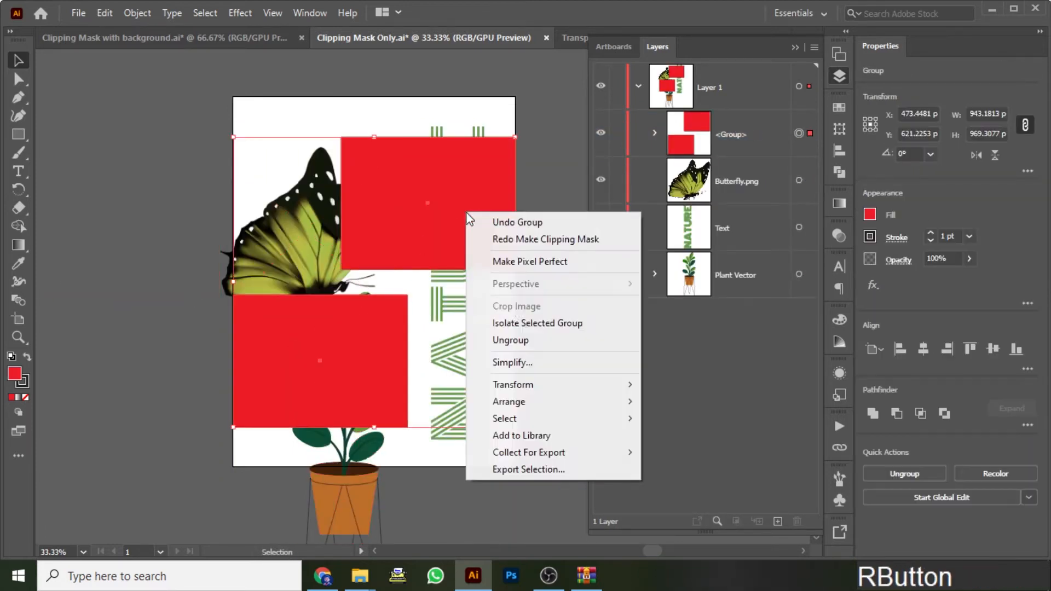
click(493, 337)
click(145, 223)
Group the butterfly, text and plant artwork into one group in Layer 1.
click(799, 228)
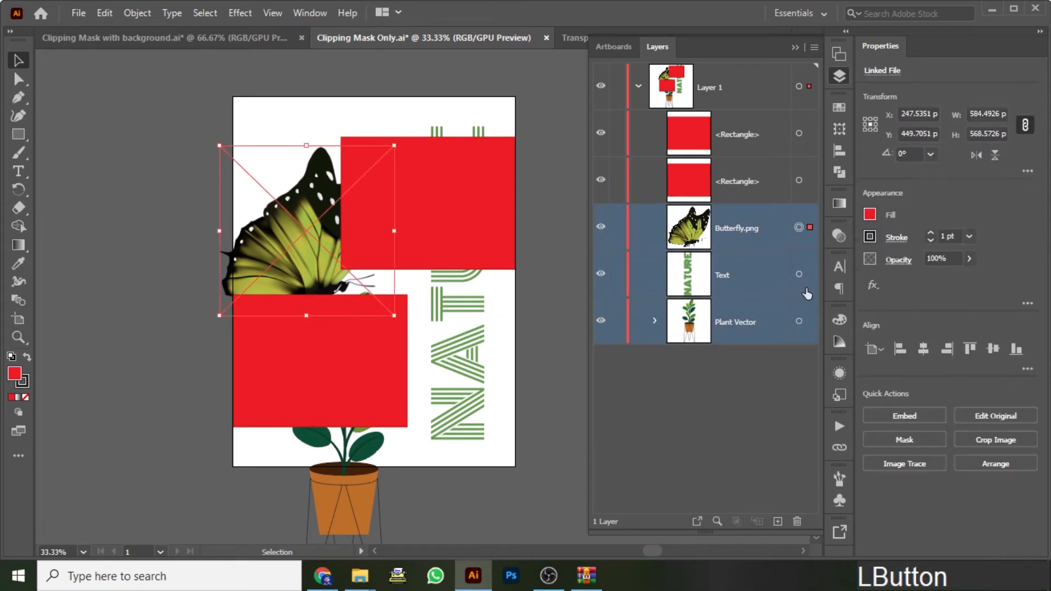
shift+click(799, 323)
right_click(291, 198)
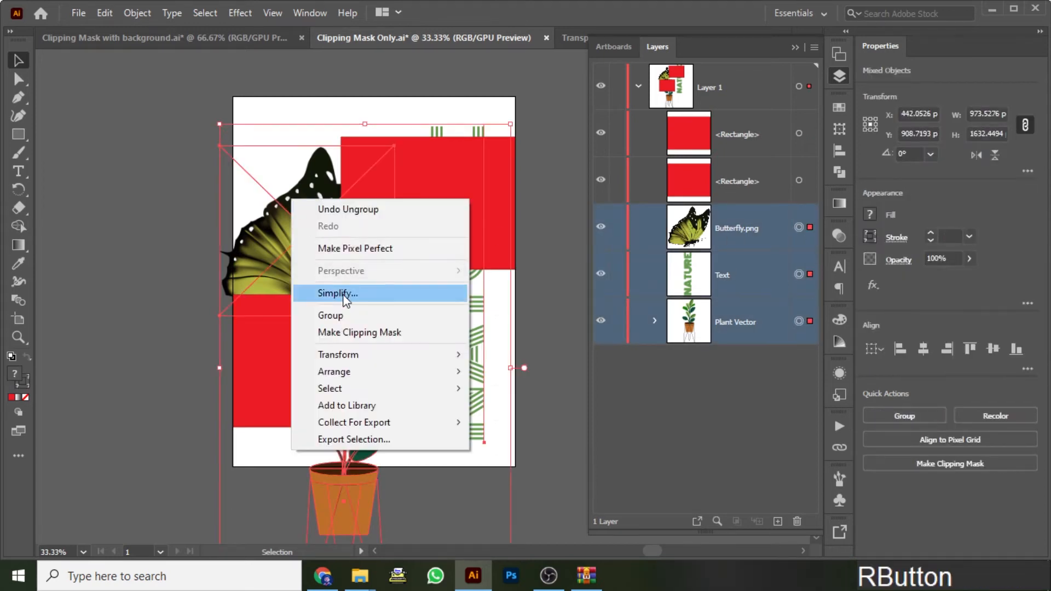
click(343, 314)
click(550, 262)
Duplicate the artwork group and clip one copy with the upper-right rectangle.
drag(739, 229, 776, 461)
drag(778, 522, 778, 523)
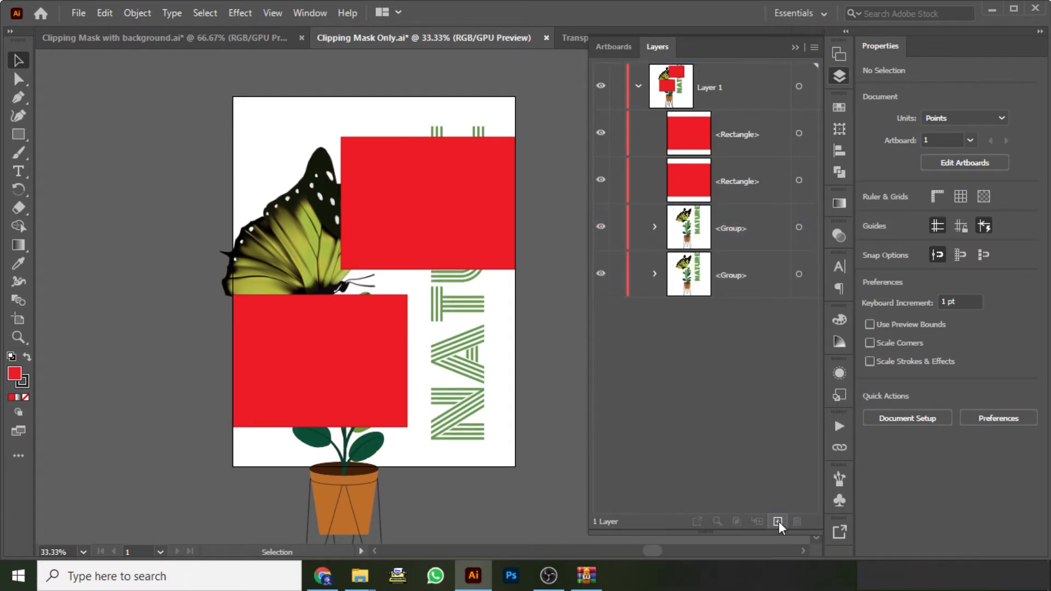
click(783, 226)
click(799, 228)
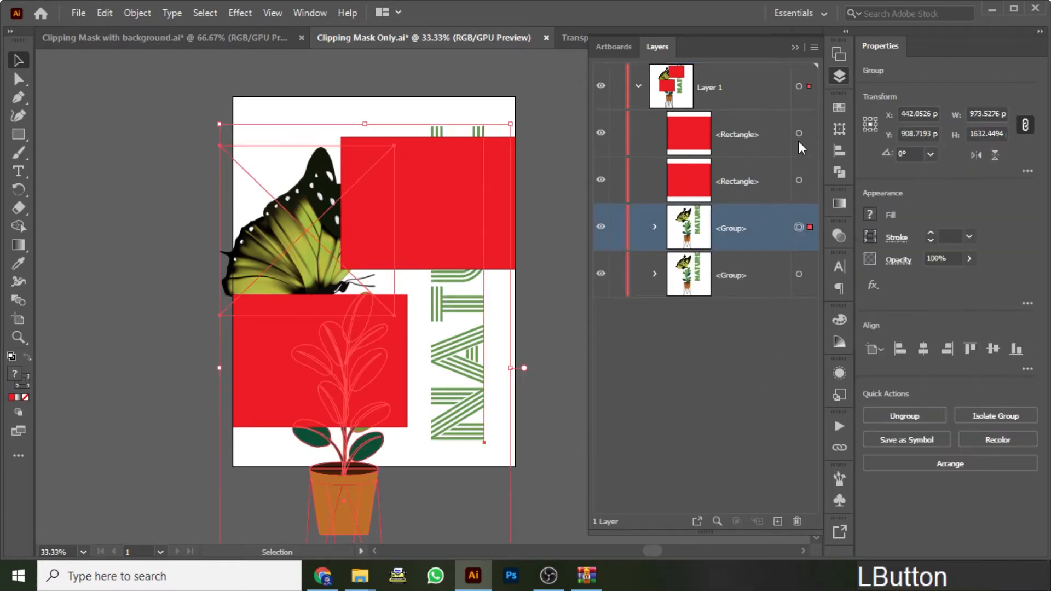
ctrl+click(800, 135)
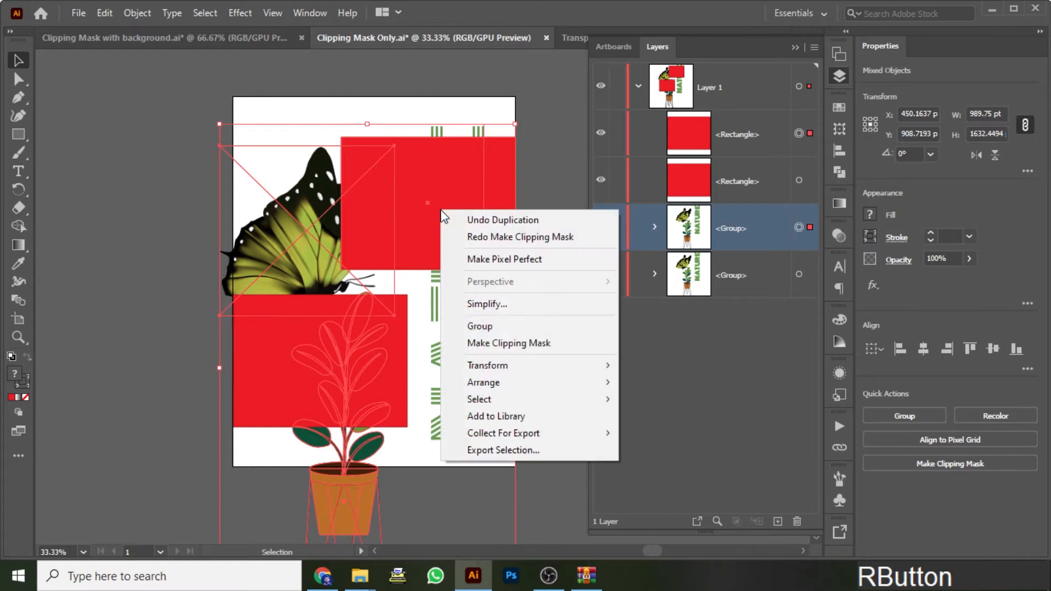
click(509, 343)
Clip the other copy of the artwork group with the lower-left rectangle.
click(798, 180)
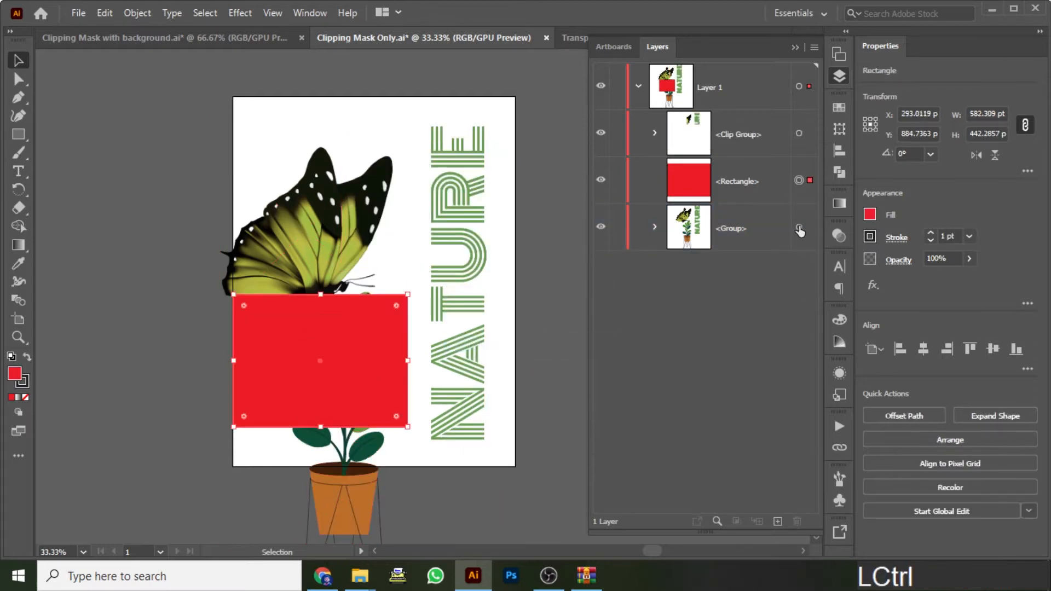
ctrl+click(799, 228)
right_click(355, 256)
click(415, 390)
click(478, 224)
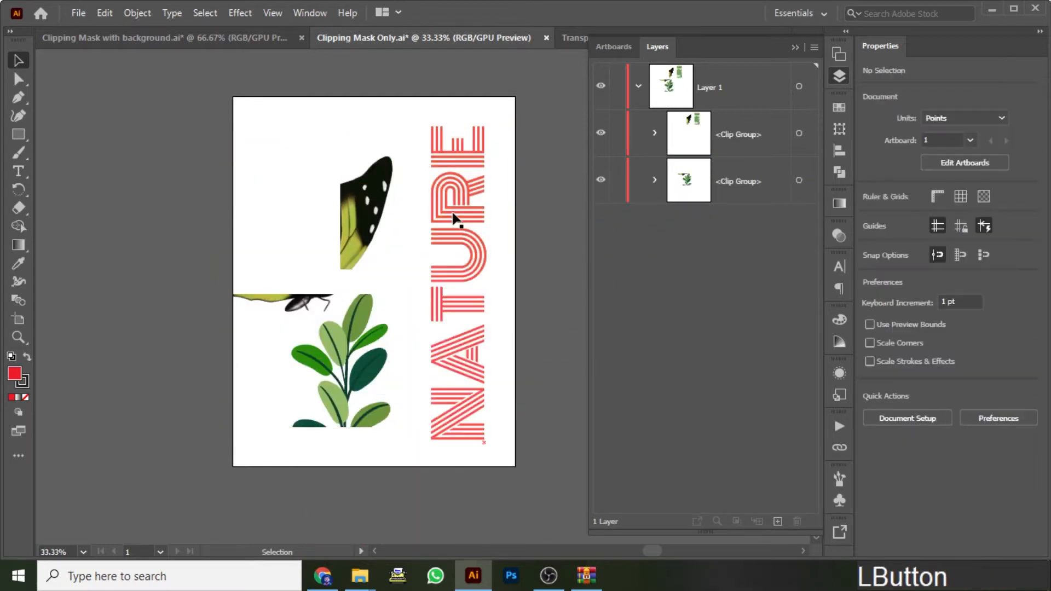
click(352, 353)
click(564, 305)
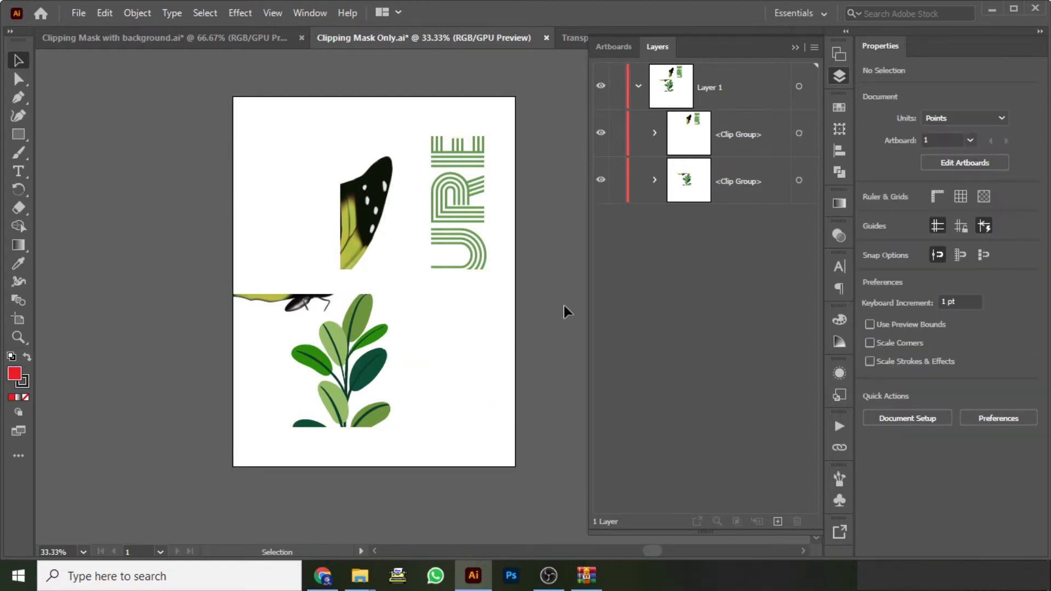
Undo both rectangle clipping masks and delete one of the two artwork groups.
key(ctrl+z)
key(ctrl+z)
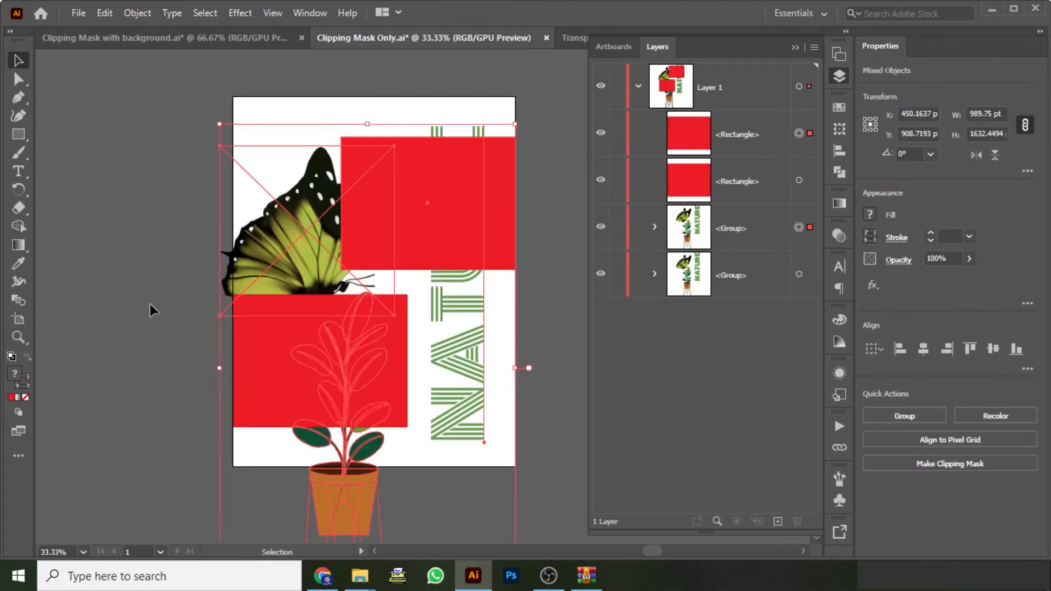
click(149, 306)
click(734, 235)
click(795, 520)
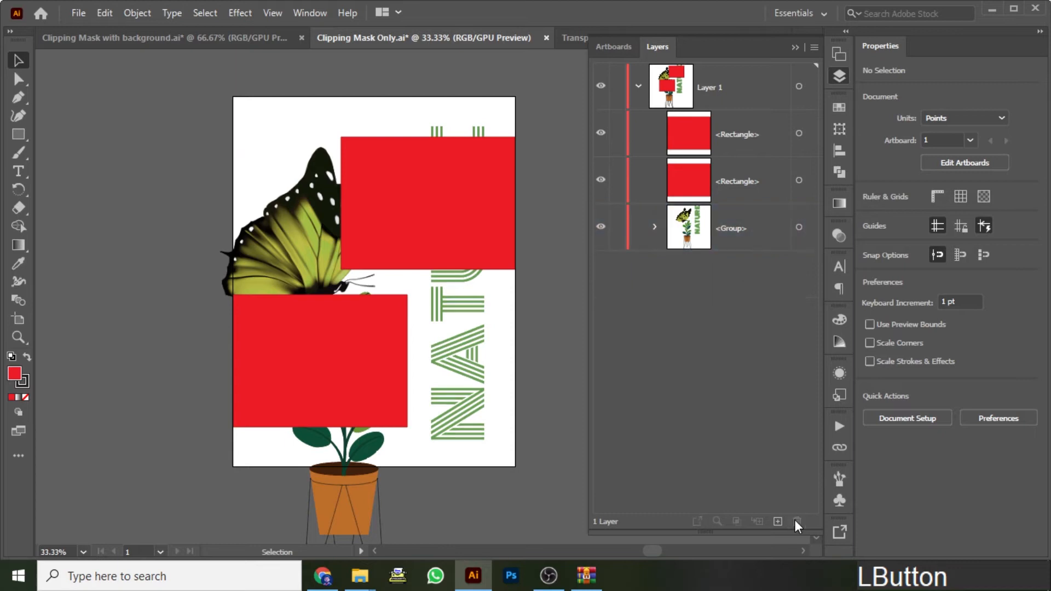
Show the Transparency settings used for creating opacity masks.
click(842, 70)
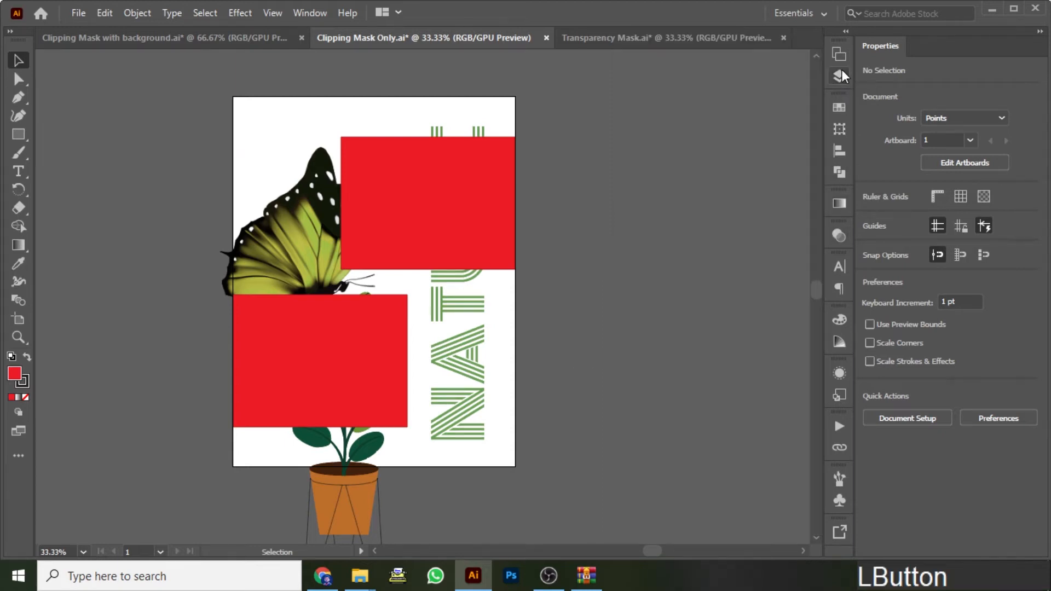
click(842, 238)
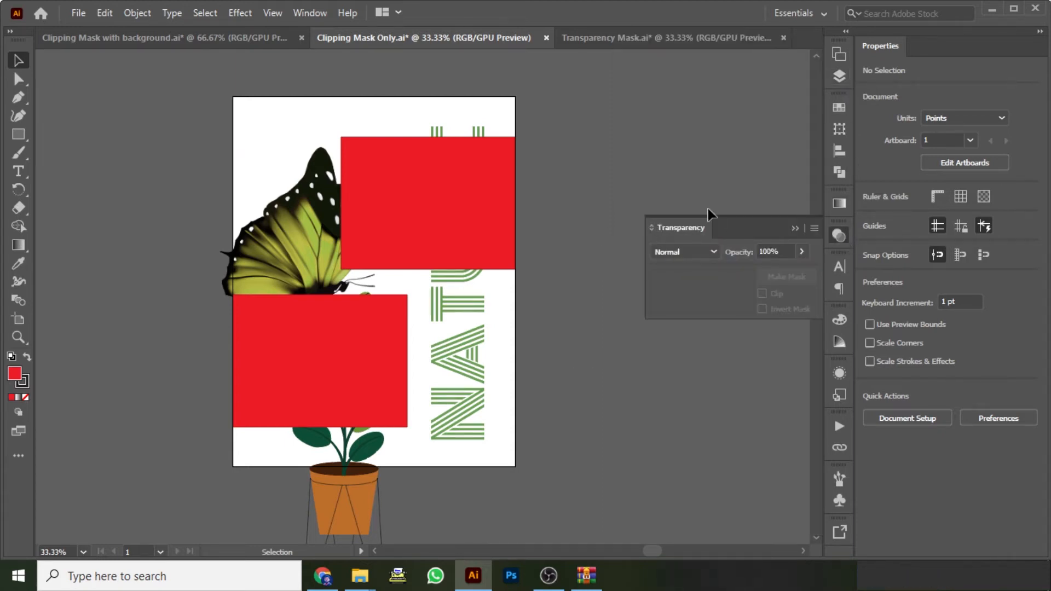
click(838, 235)
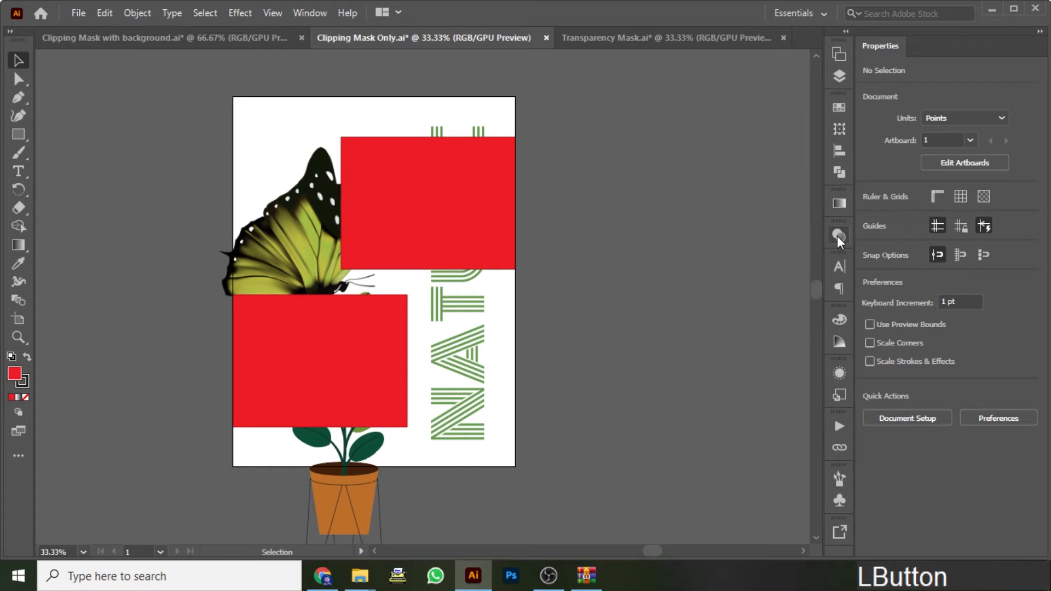
click(308, 13)
click(369, 567)
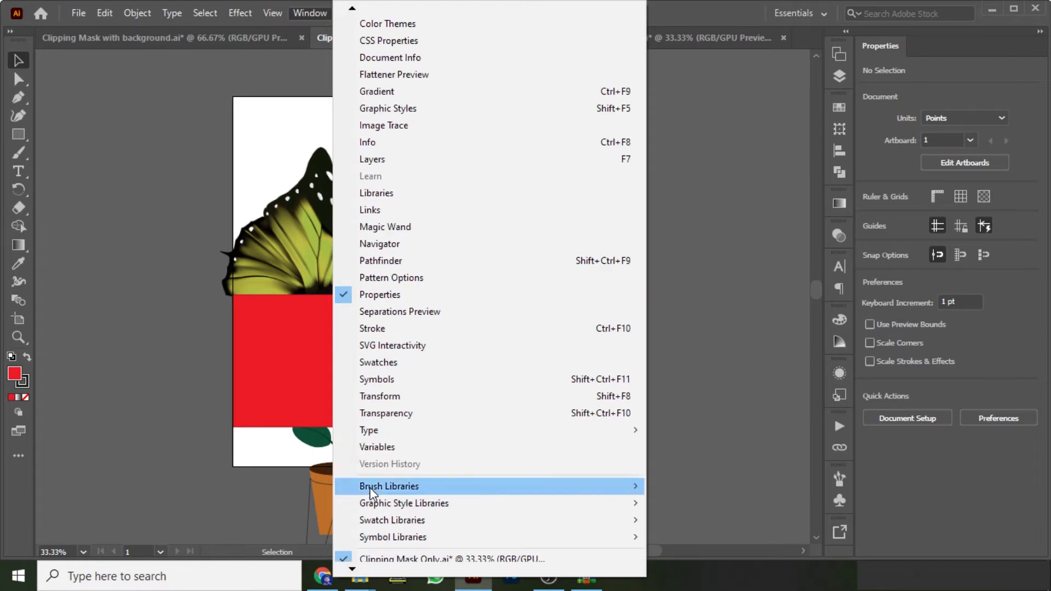
click(380, 418)
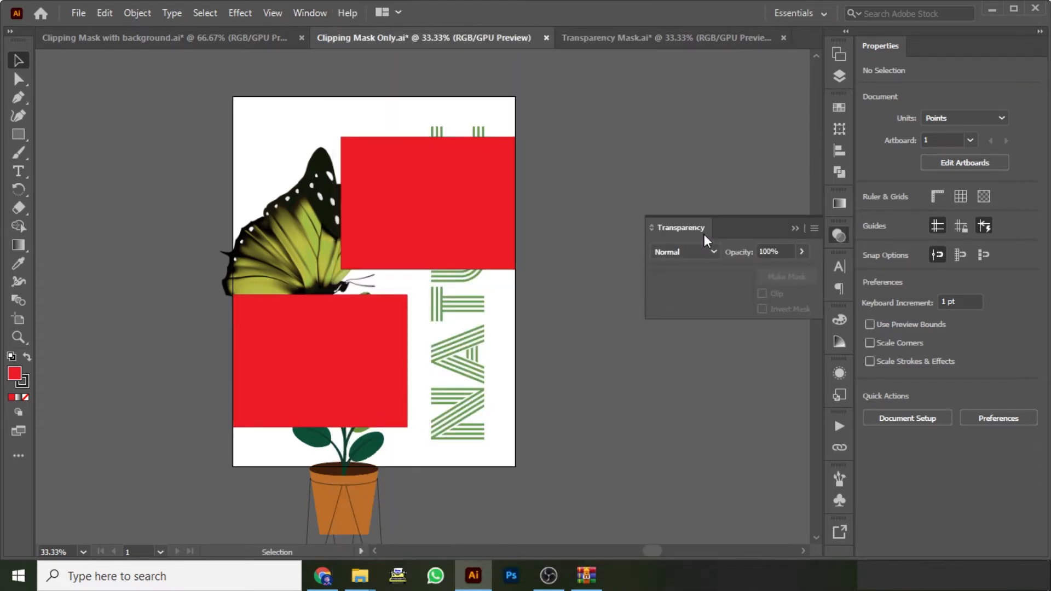
Remove the stroke from both red rectangles and set their fill to white (FFFFFF).
click(838, 77)
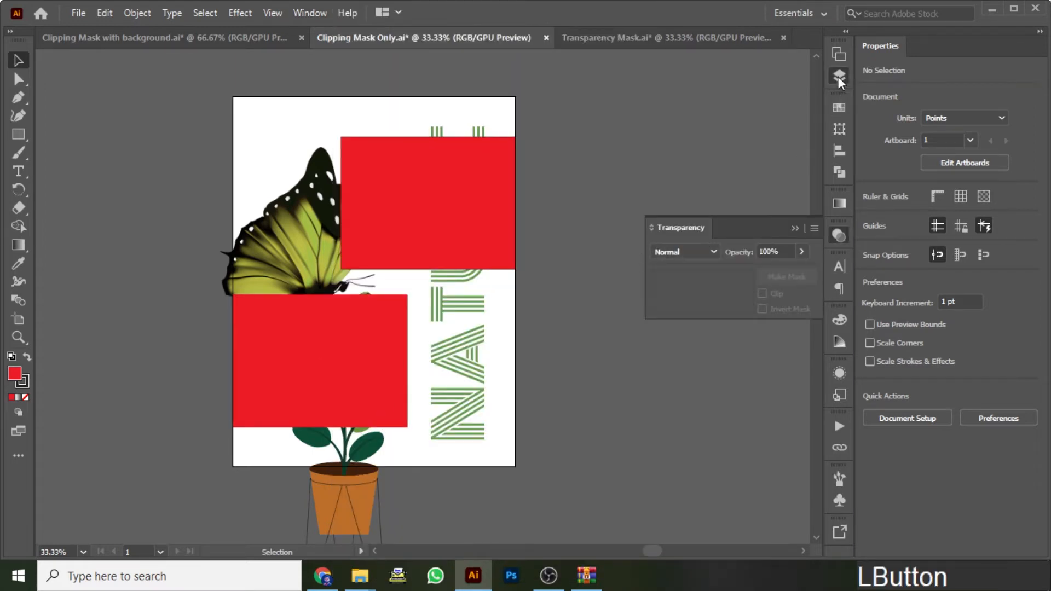
click(439, 216)
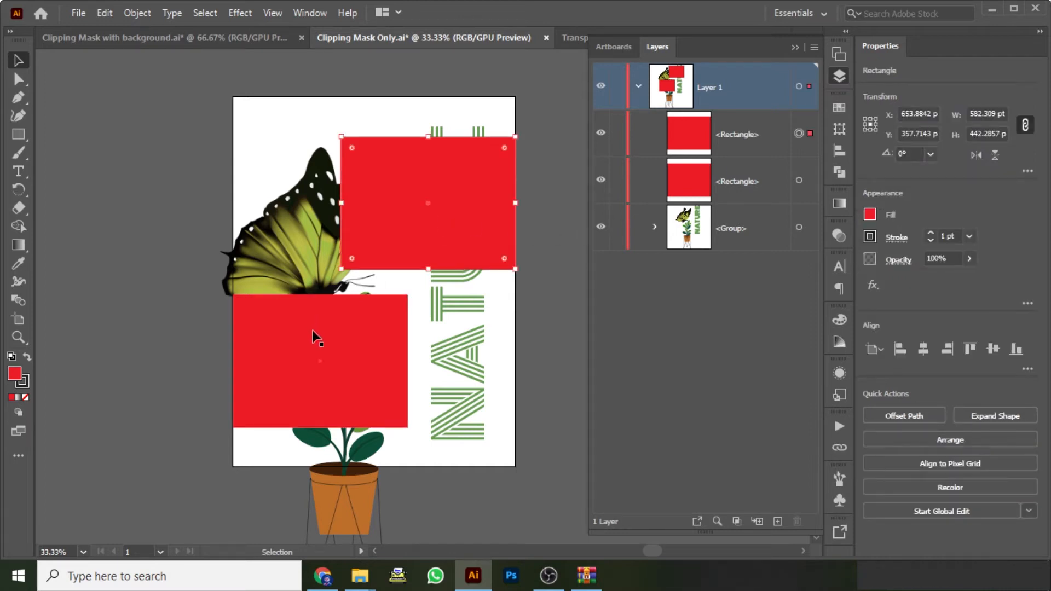
shift+click(345, 347)
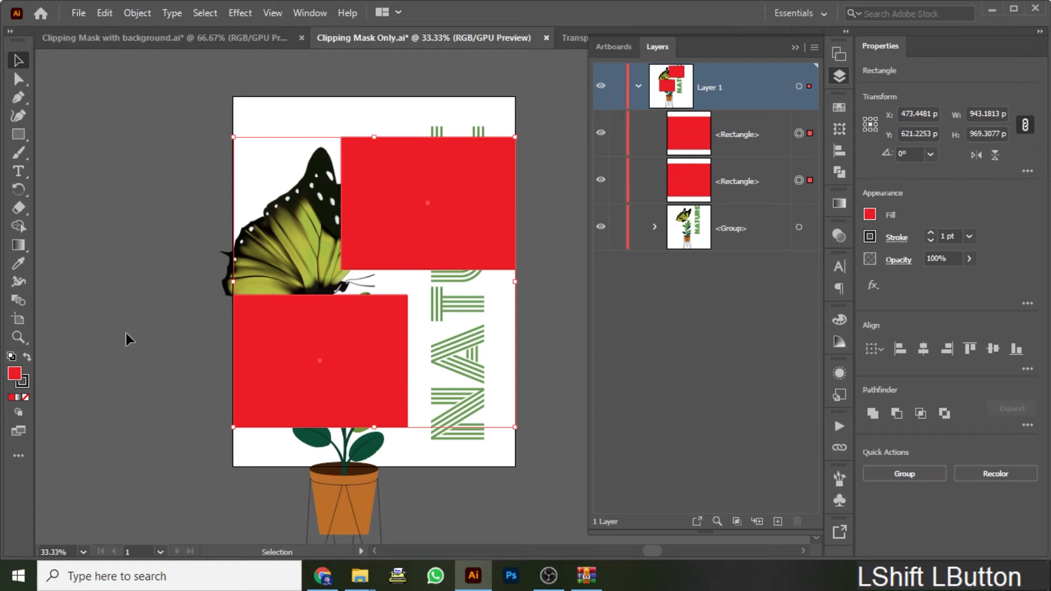
click(24, 385)
click(25, 398)
double_click(16, 375)
drag(581, 221, 553, 171)
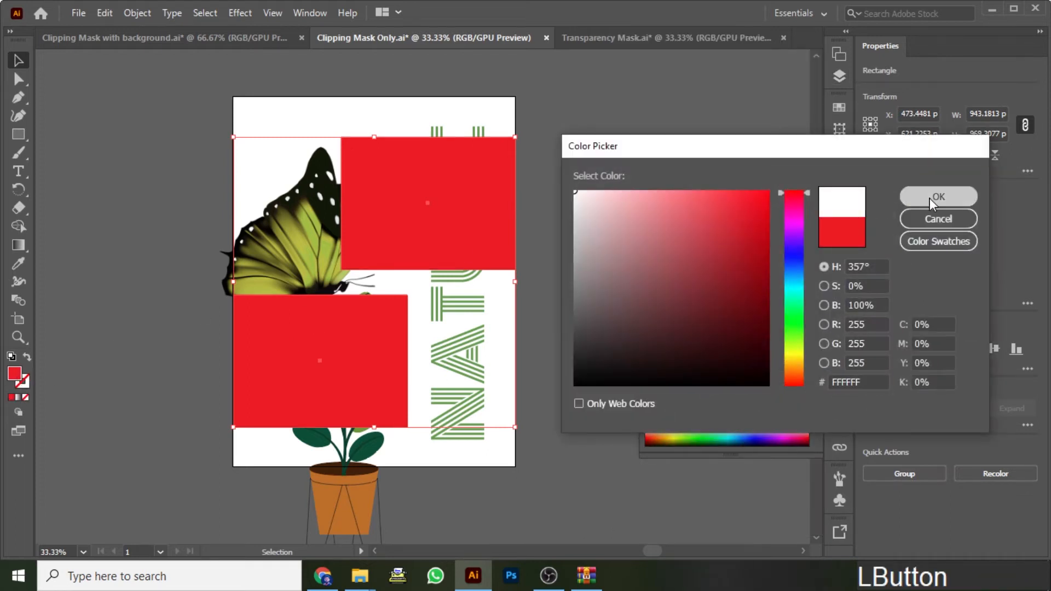
click(938, 197)
Group the two white rectangles above the artwork group in Layer 1.
right_click(444, 179)
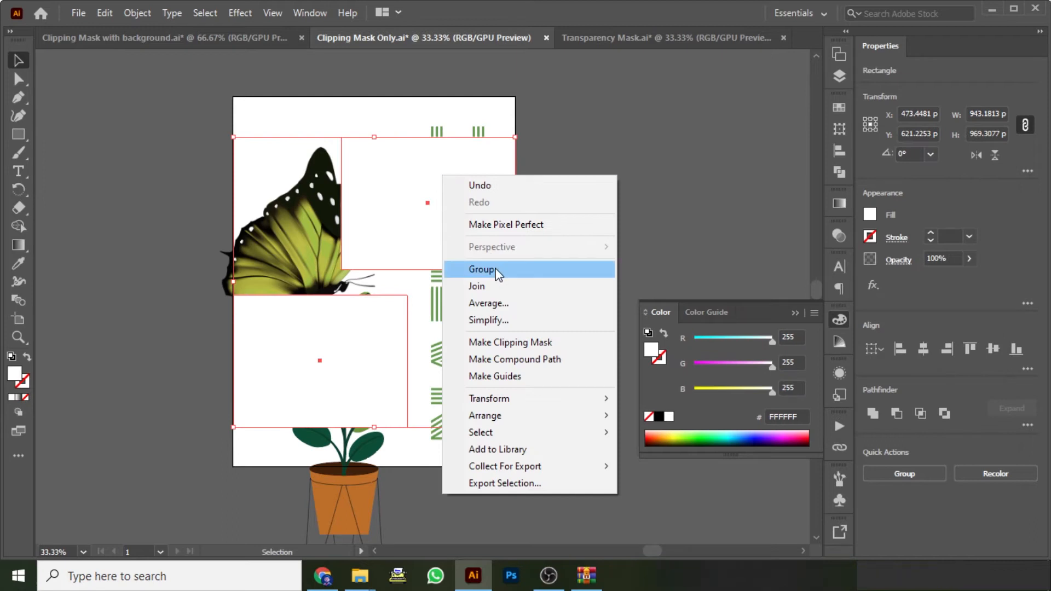
click(496, 270)
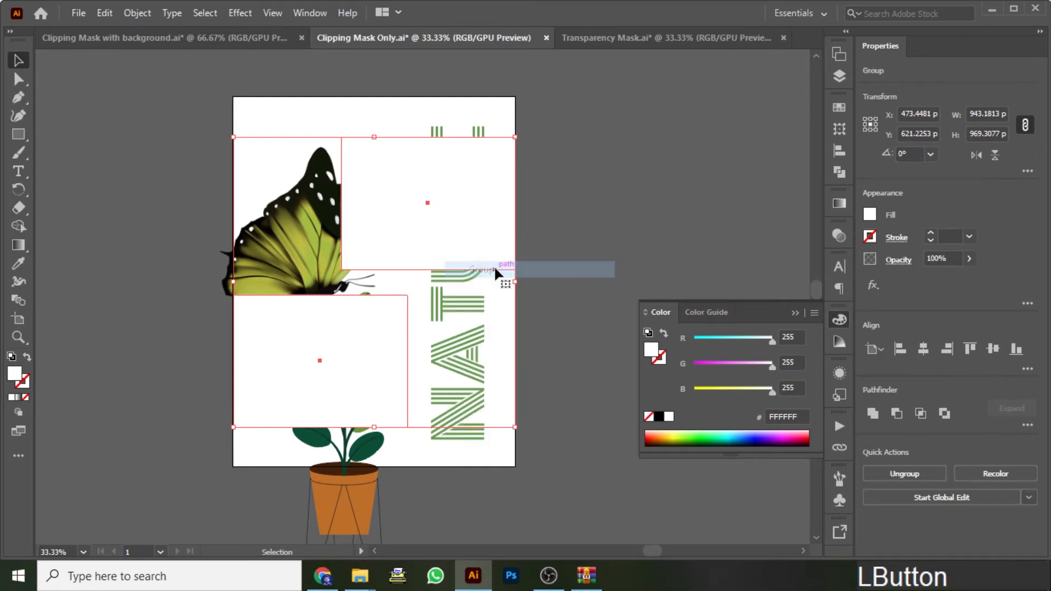
click(559, 222)
click(835, 80)
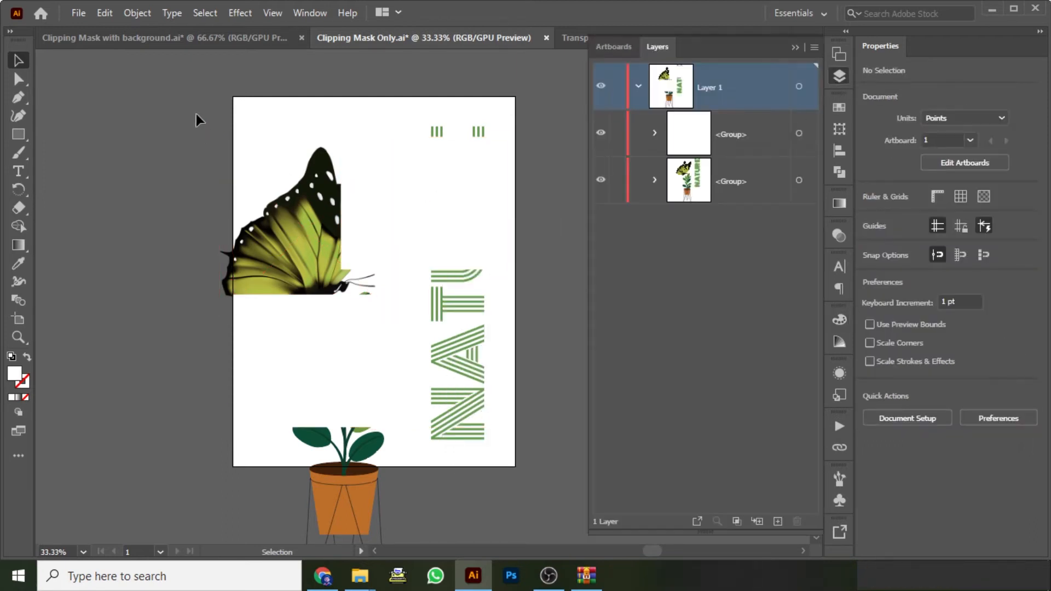
Make an opacity mask from the white rectangle group over the butterfly, text and plant artwork.
key(ctrl+a)
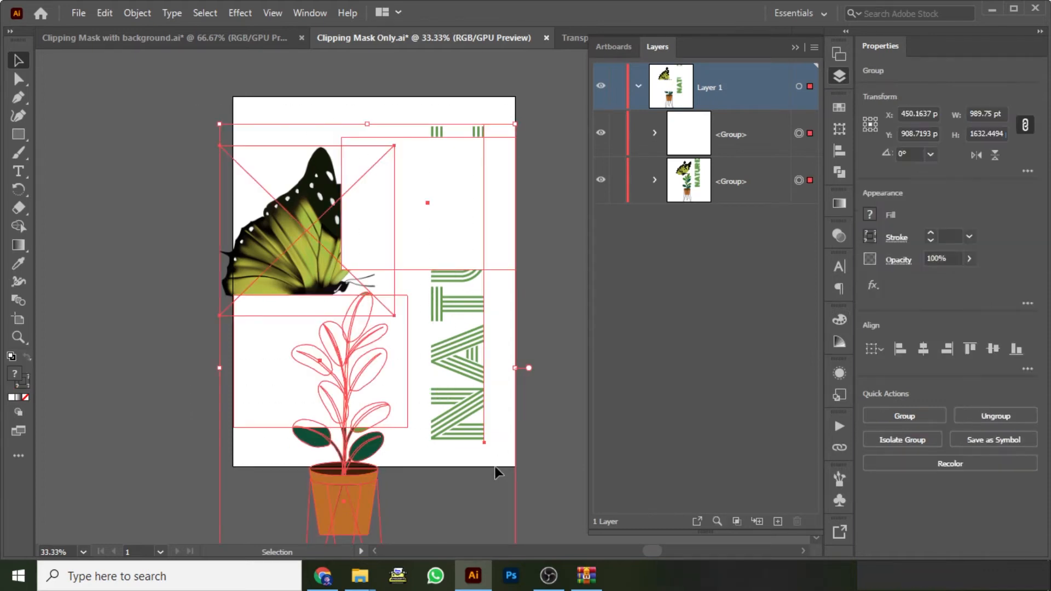
click(571, 218)
click(807, 134)
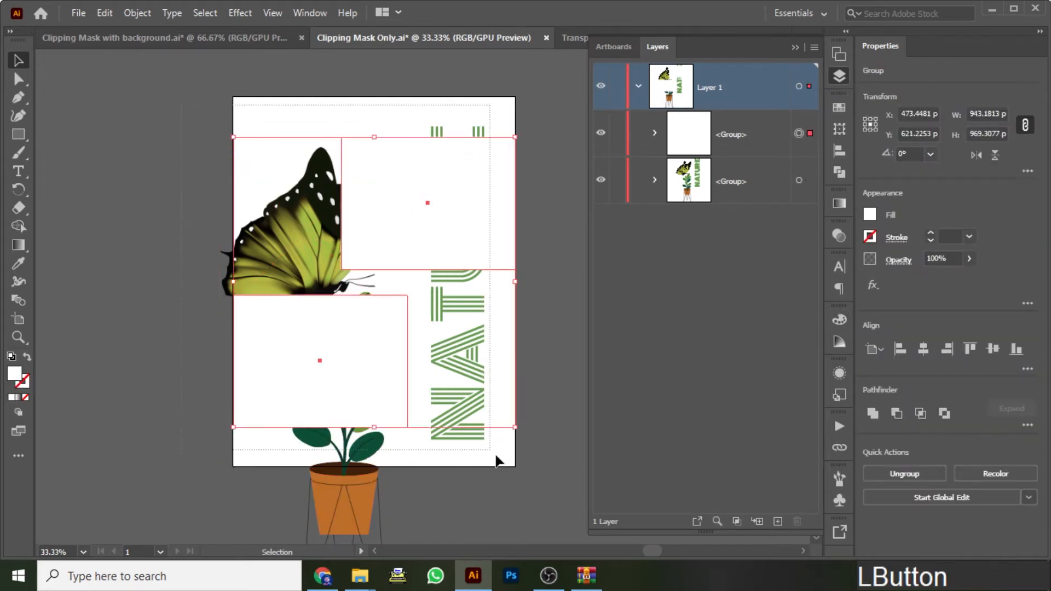
key(ctrl+a)
click(838, 234)
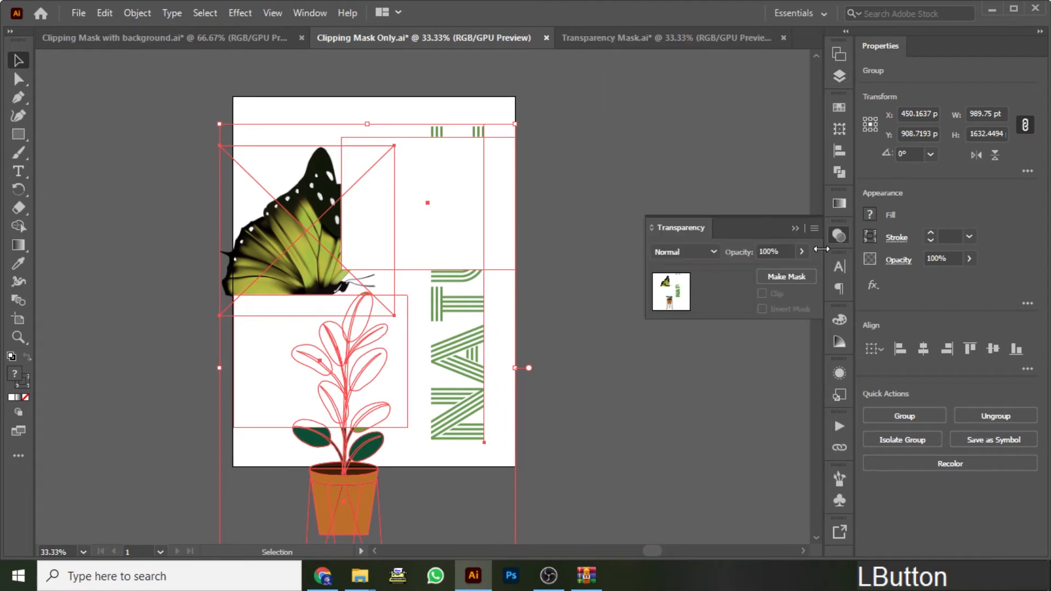
click(794, 275)
click(540, 389)
Try moving the masked artwork sideways and undo the move.
drag(447, 240, 368, 243)
key(ctrl+z)
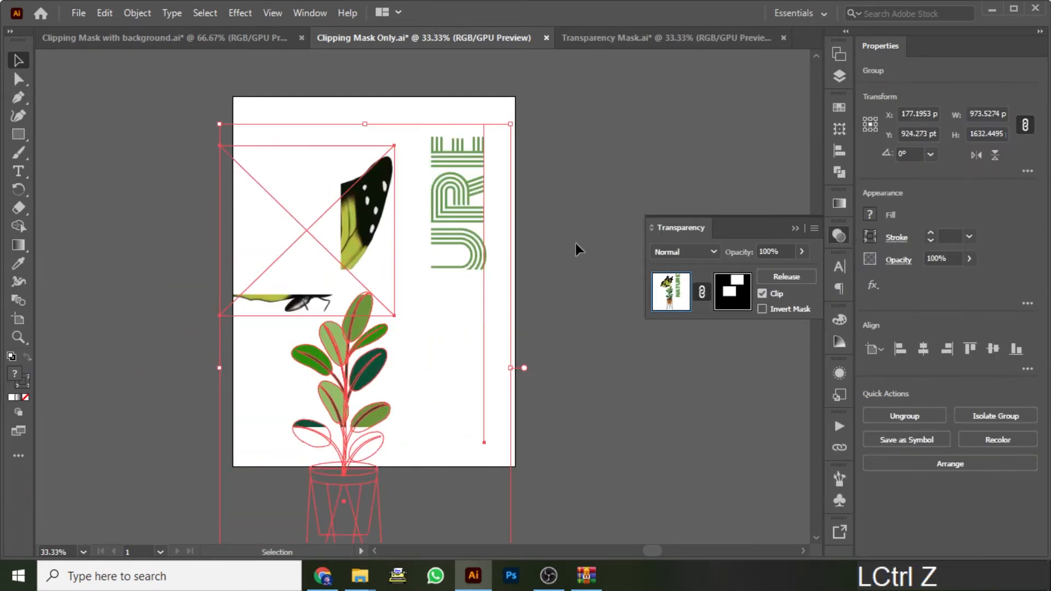
click(570, 188)
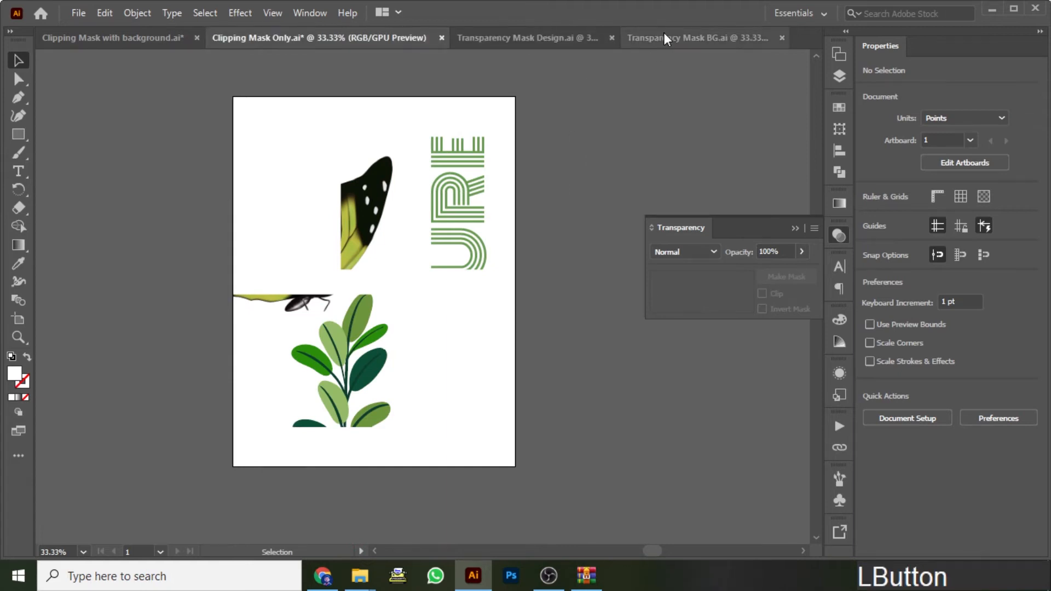
Examine the guitarist photo and its layer contents in the Transparency Mask BG.ai document.
click(664, 33)
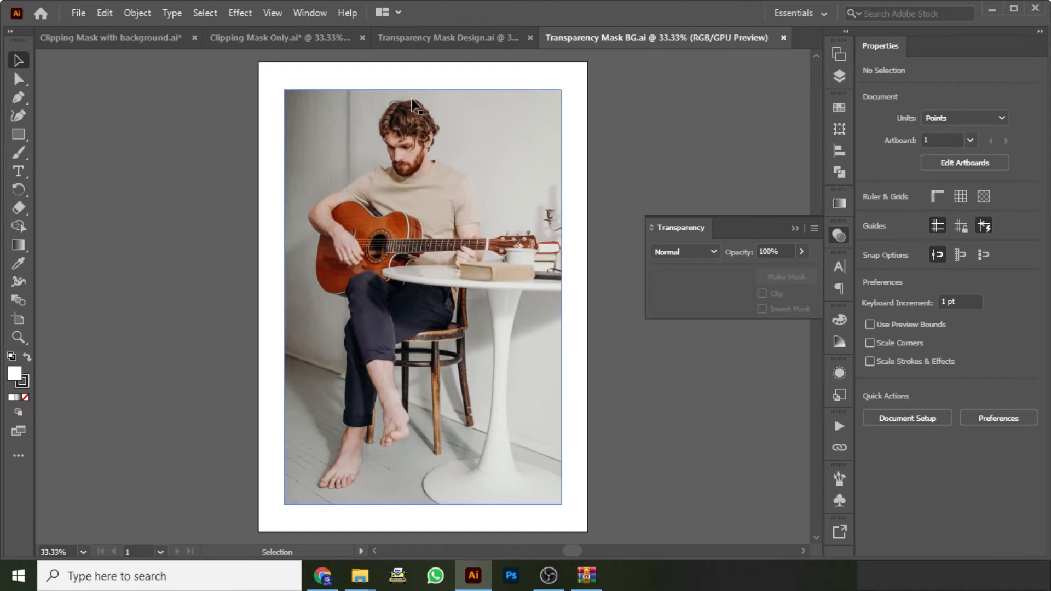
click(833, 81)
click(789, 133)
click(367, 175)
click(253, 153)
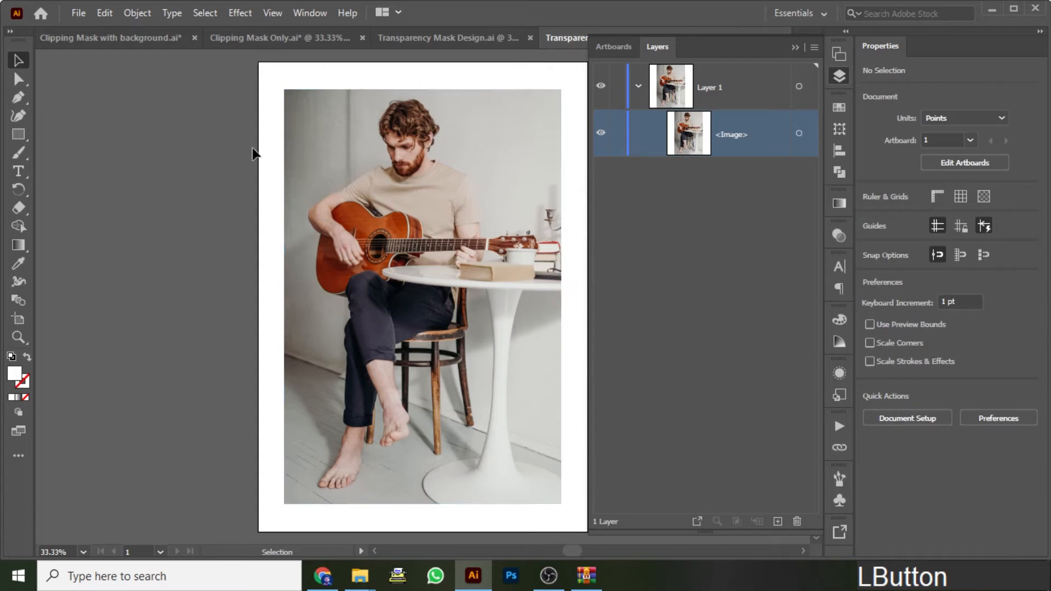
Copy the GUIT ARTIST lettering group from the Transparency Mask Design.ai document.
click(420, 38)
click(410, 264)
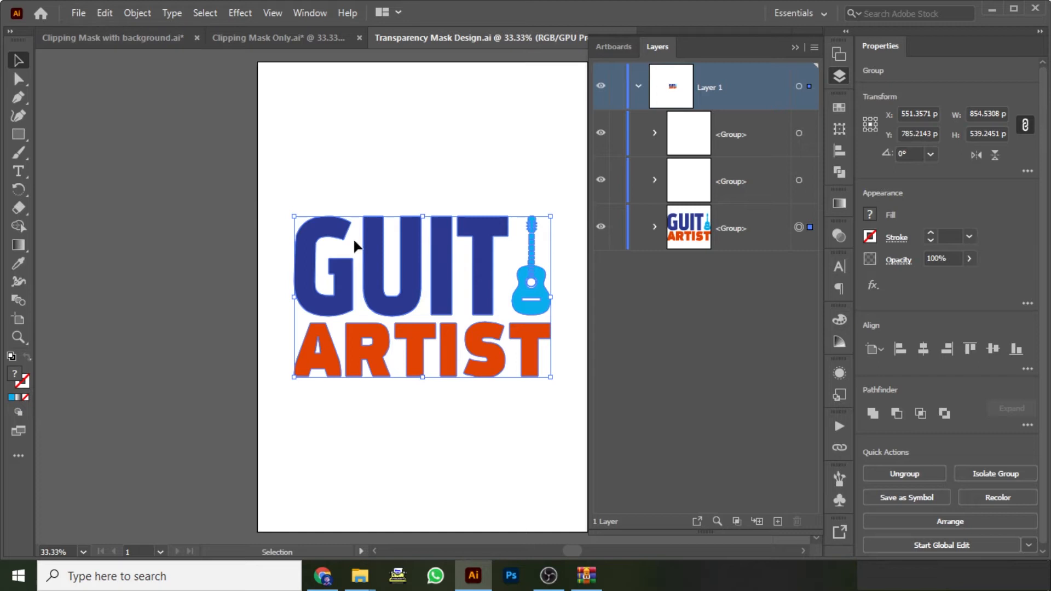
click(104, 12)
click(129, 90)
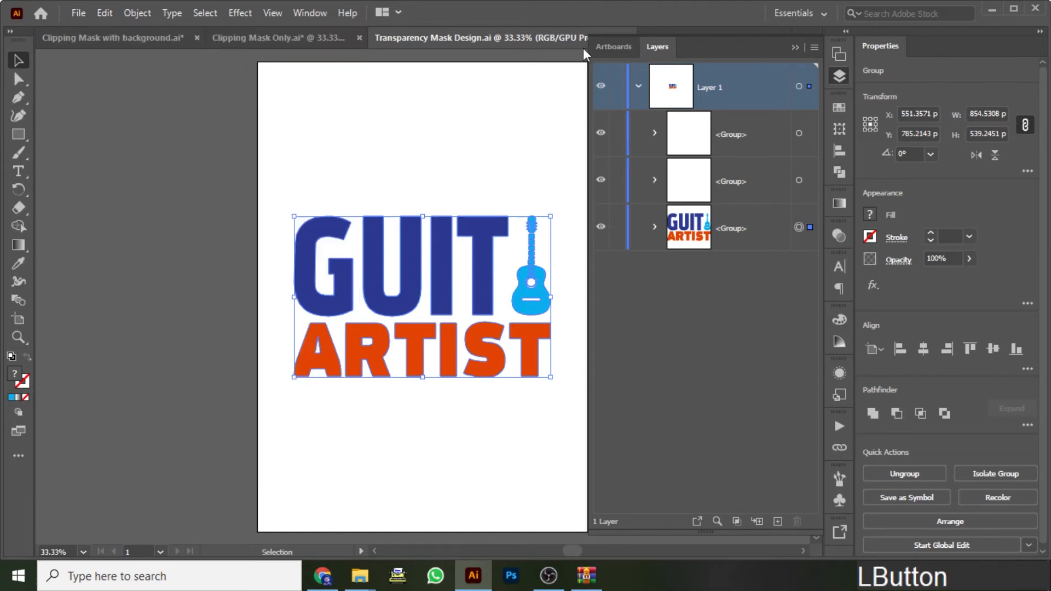
click(838, 76)
Paste the GUIT ARTIST group above the guitarist photo in Transparency Mask BG.ai.
click(693, 38)
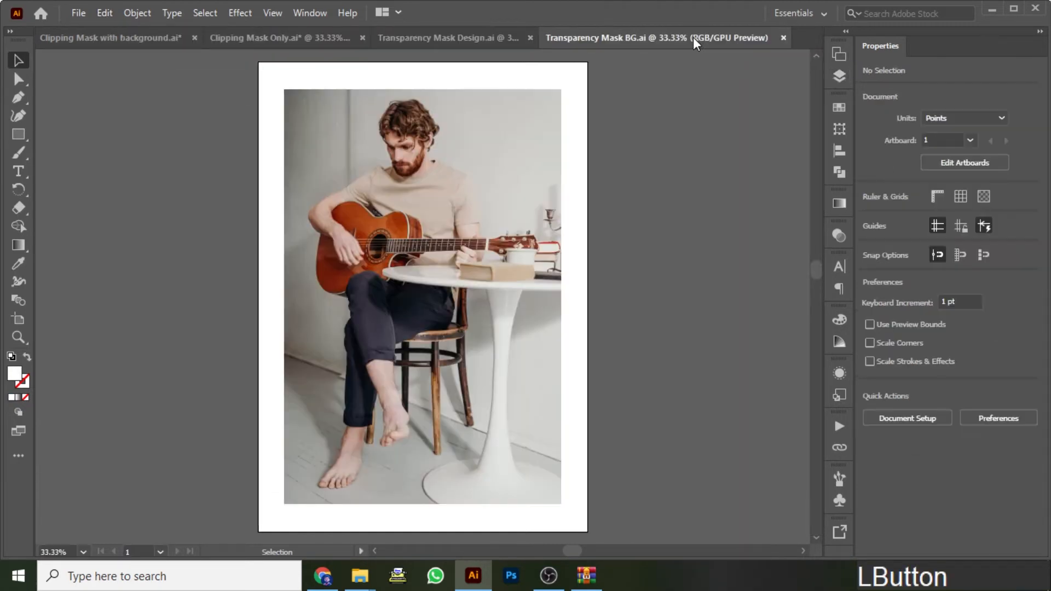
click(839, 76)
click(743, 139)
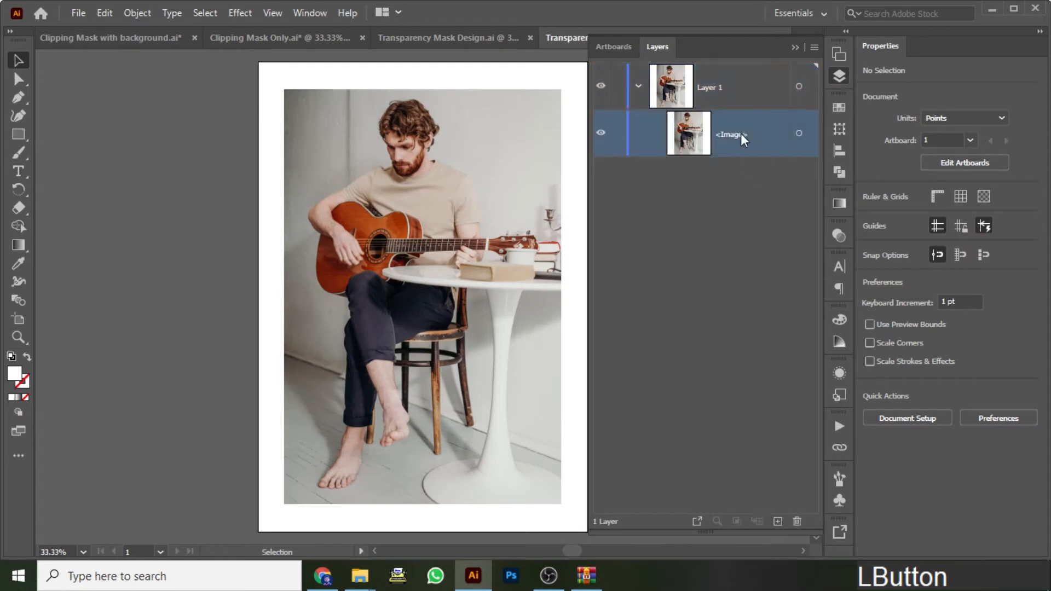
click(97, 13)
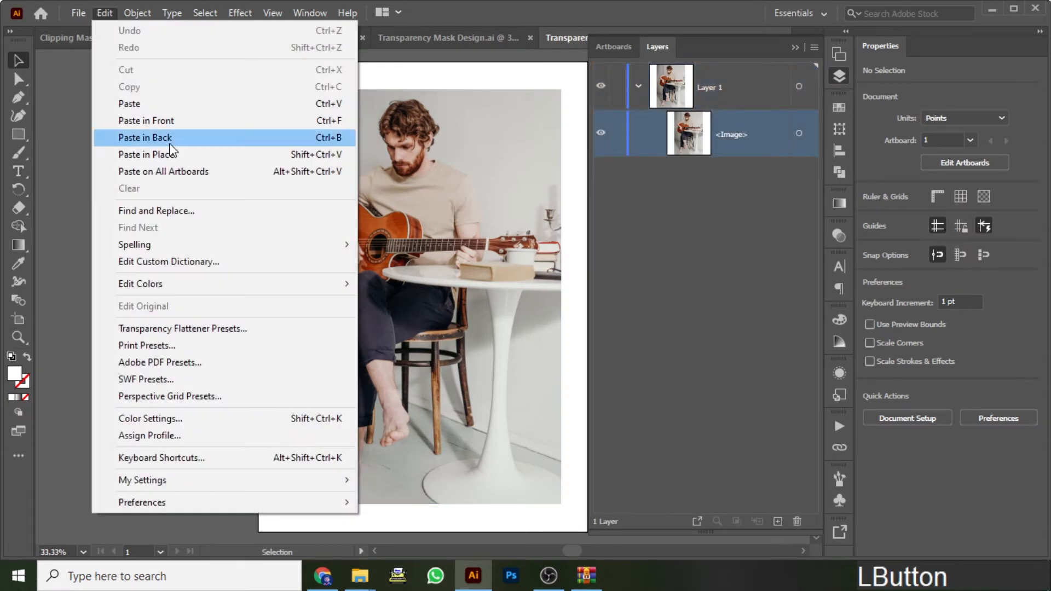
click(162, 105)
click(189, 280)
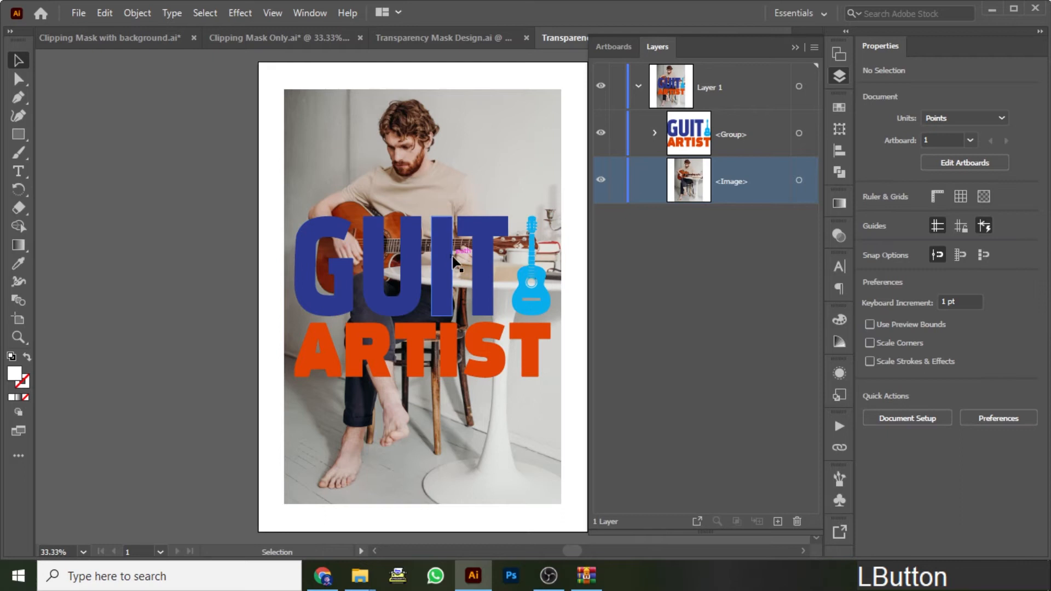
Try moving separate parts of the GUIT ARTIST group and undo each move.
double_click(442, 249)
drag(442, 248, 485, 196)
key(ctrl+z)
key(ctrl+z)
drag(533, 281, 466, 212)
key(ctrl+z)
scroll(549, 259, up, 2)
scroll(523, 258, up, 3)
double_click(501, 225)
drag(508, 193, 473, 156)
key(ctrl+z)
key(ctrl+z)
double_click(404, 221)
scroll(458, 228, down, 5)
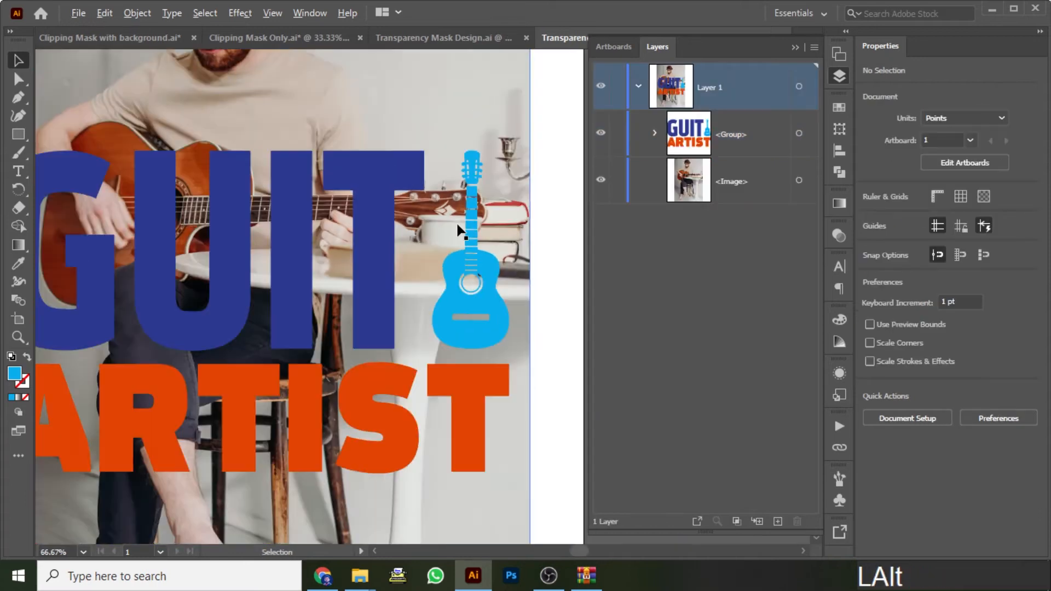
Place the text GUITASRTIST over the photo in Myriad Pro Black SemiExtended, enlarged and rotated to 270°.
key(t)
click(153, 229)
text(GUITASRTIST)
key(Escape)
drag(168, 232, 492, 429)
drag(496, 299, 279, 433)
click(1024, 368)
click(921, 332)
drag(332, 215, 365, 187)
Try clipping the photo with the GUITASRTIST text, then undo the mask and delete the text.
shift+click(270, 106)
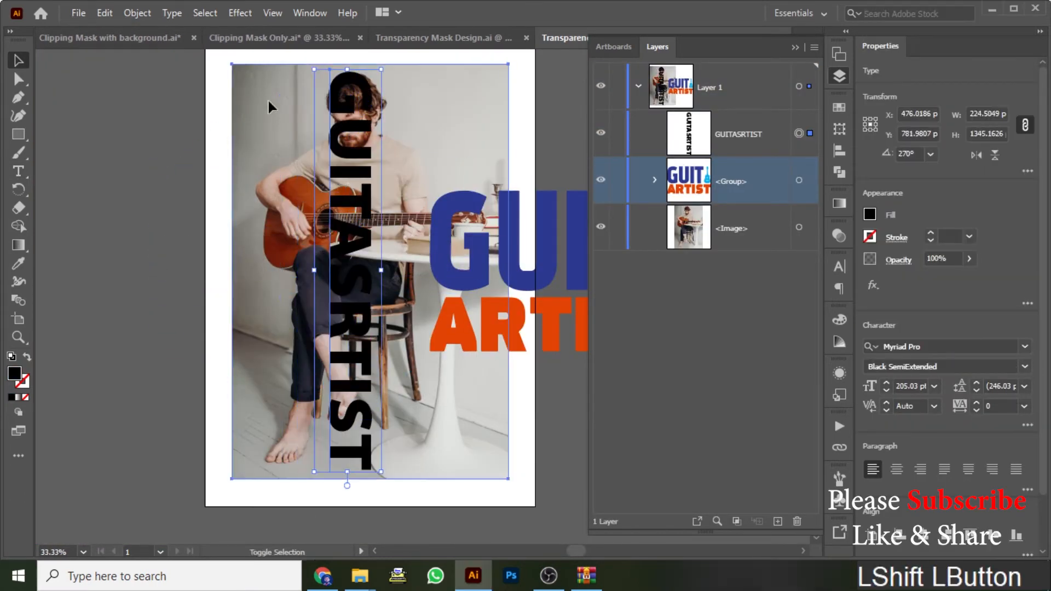
key(ctrl+7)
click(175, 276)
key(ctrl+z)
click(353, 178)
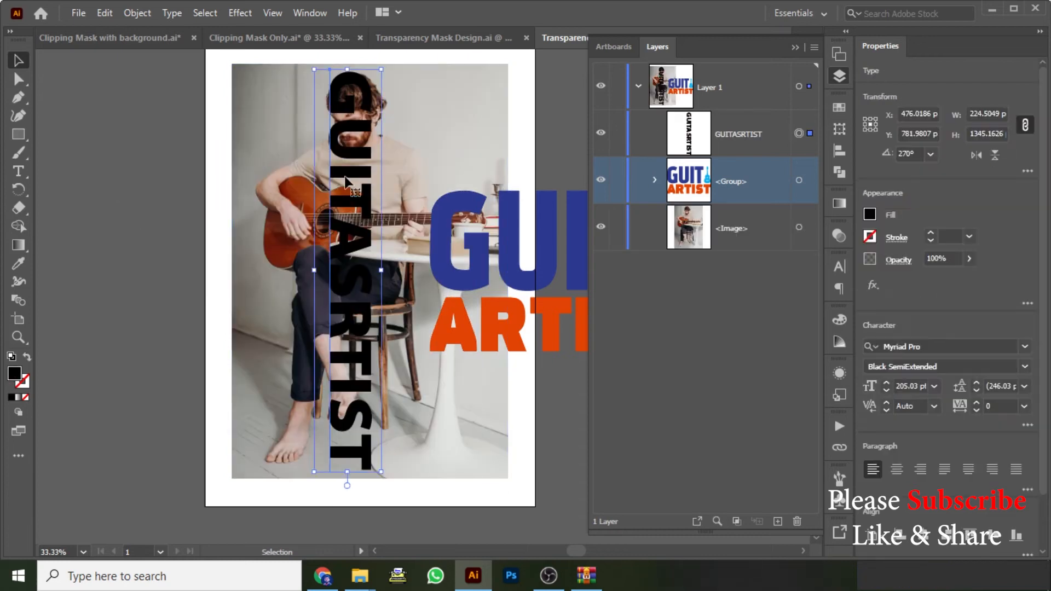
key(Delete)
Centre the GUIT ARTIST group horizontally and vertically on the guitarist photo.
click(441, 220)
shift+click(378, 142)
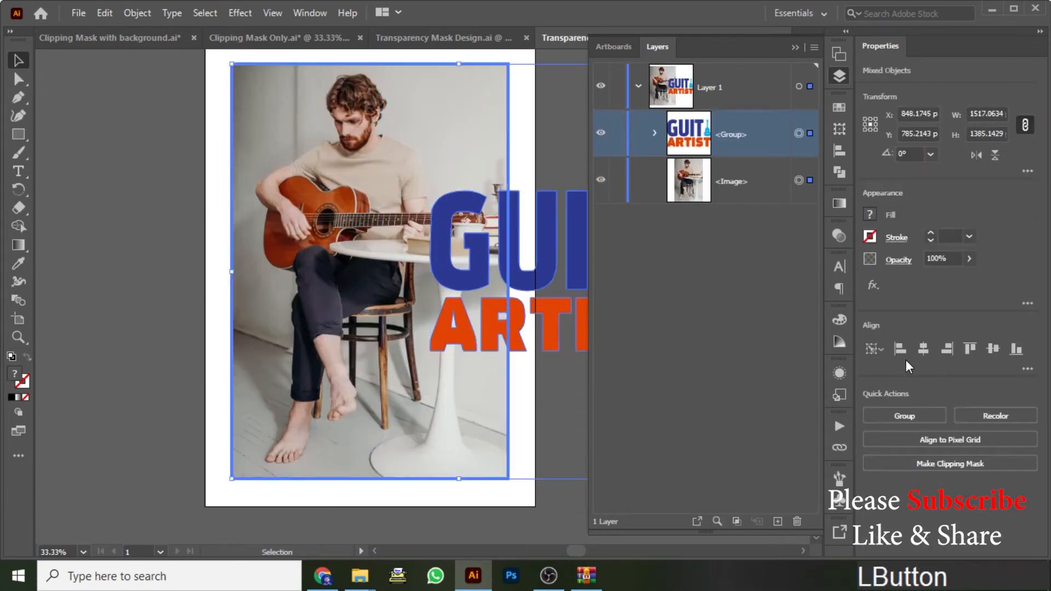
click(924, 353)
click(970, 347)
click(181, 197)
click(300, 196)
click(993, 351)
click(186, 298)
Rotate the GUIT ARTIST group 90° clockwise and enlarge it to nearly cover the photo.
click(274, 299)
drag(501, 188, 453, 327)
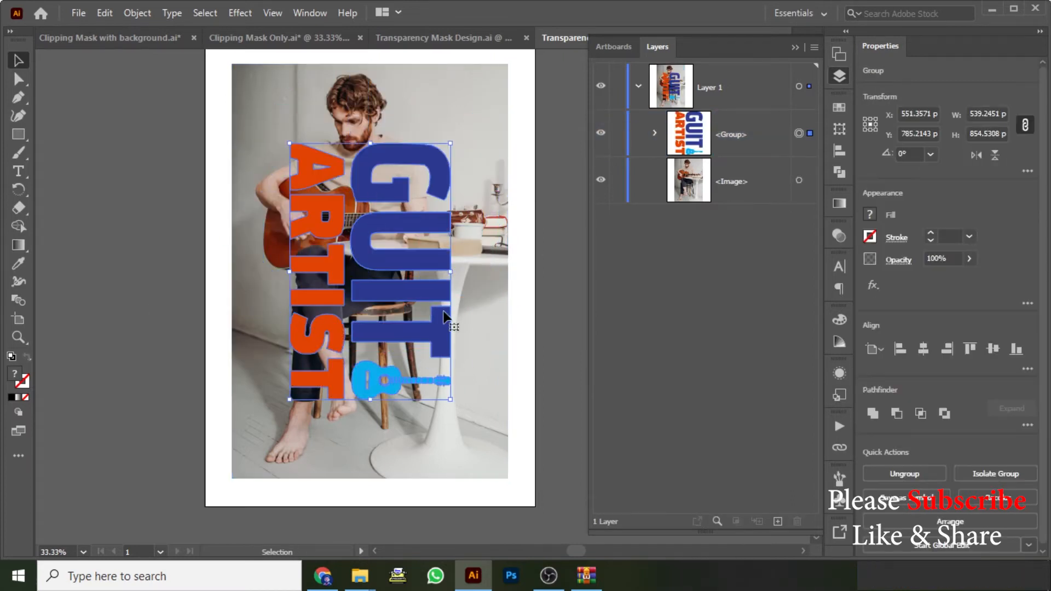
drag(452, 272, 493, 301)
Fill the GUIT ARTIST group with white and use it as an opacity mask on the guitarist photo.
click(870, 214)
click(723, 269)
shift+click(501, 282)
click(834, 235)
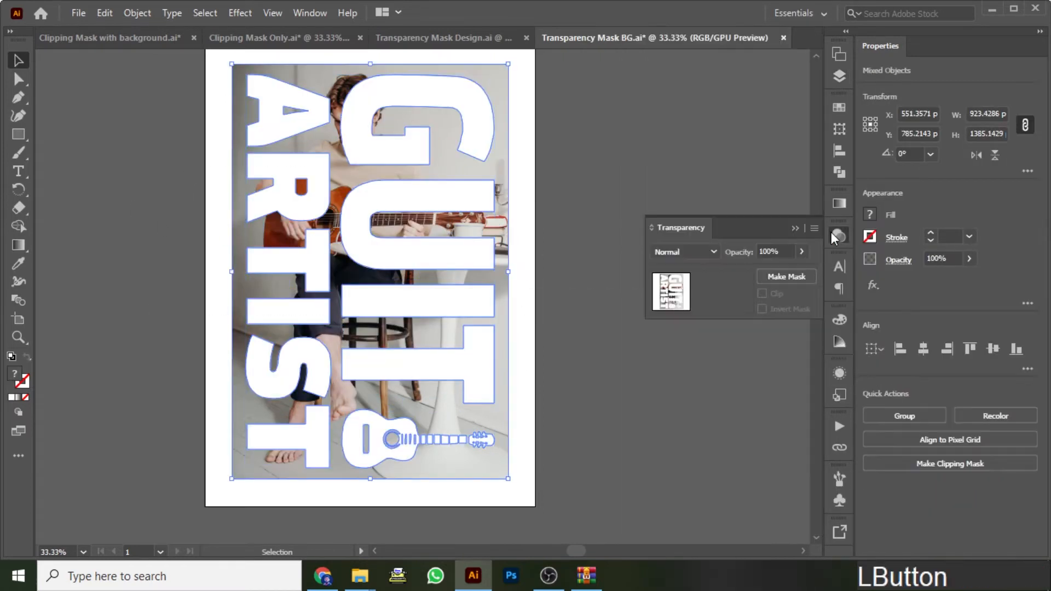
click(783, 277)
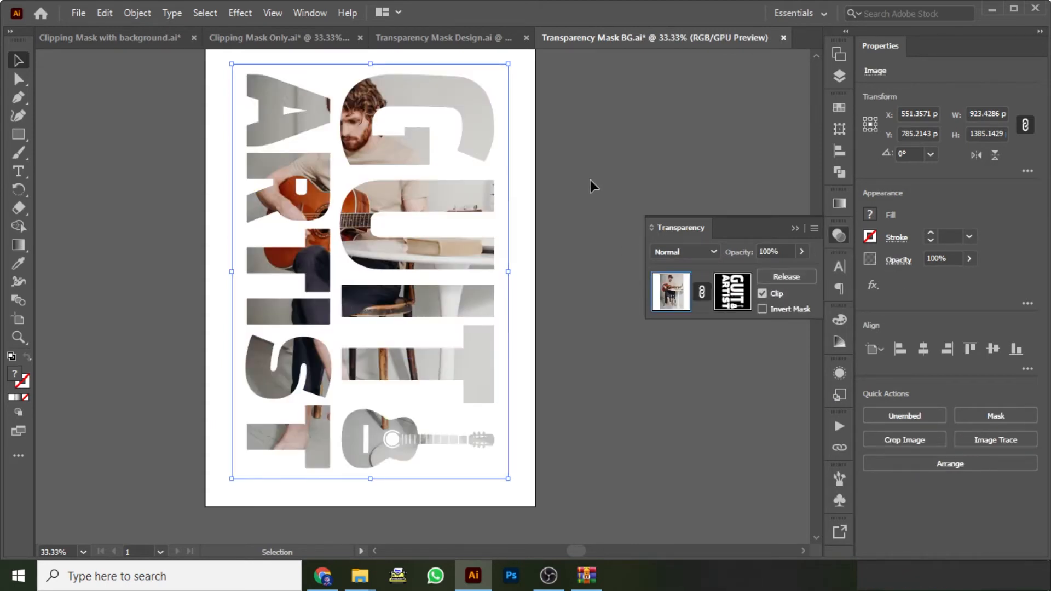
click(586, 177)
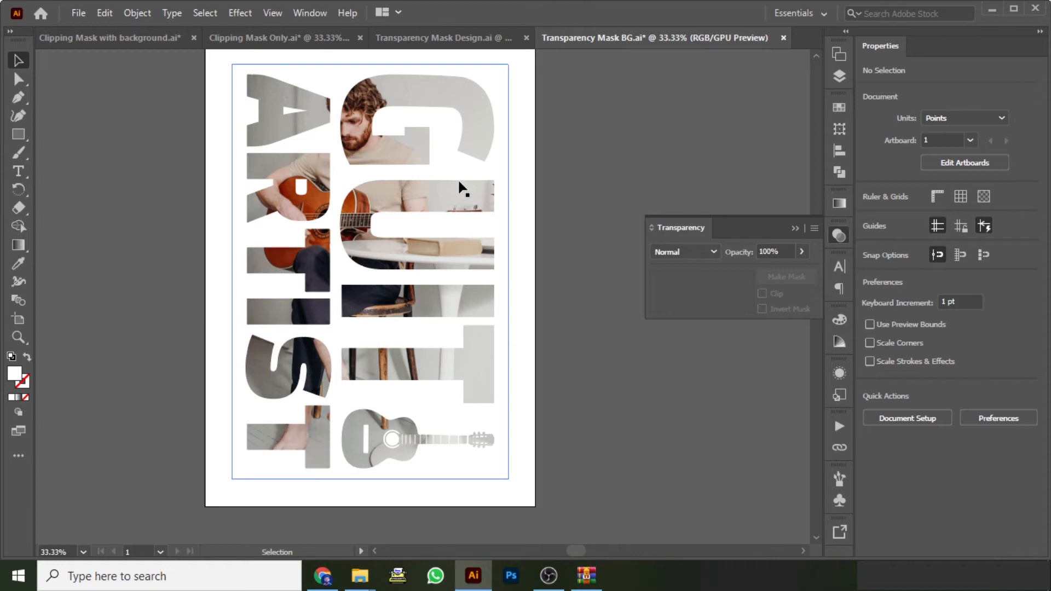
Switch to the Clipping Mask with background document and examine the layer structure of the framed poster's clip group.
click(130, 35)
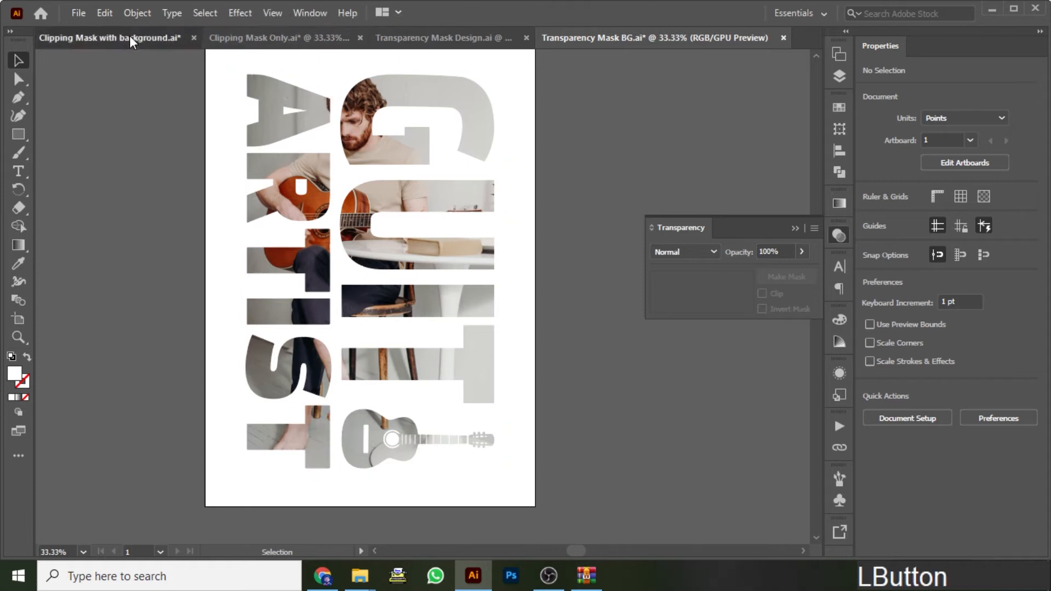
click(334, 230)
drag(467, 220, 512, 197)
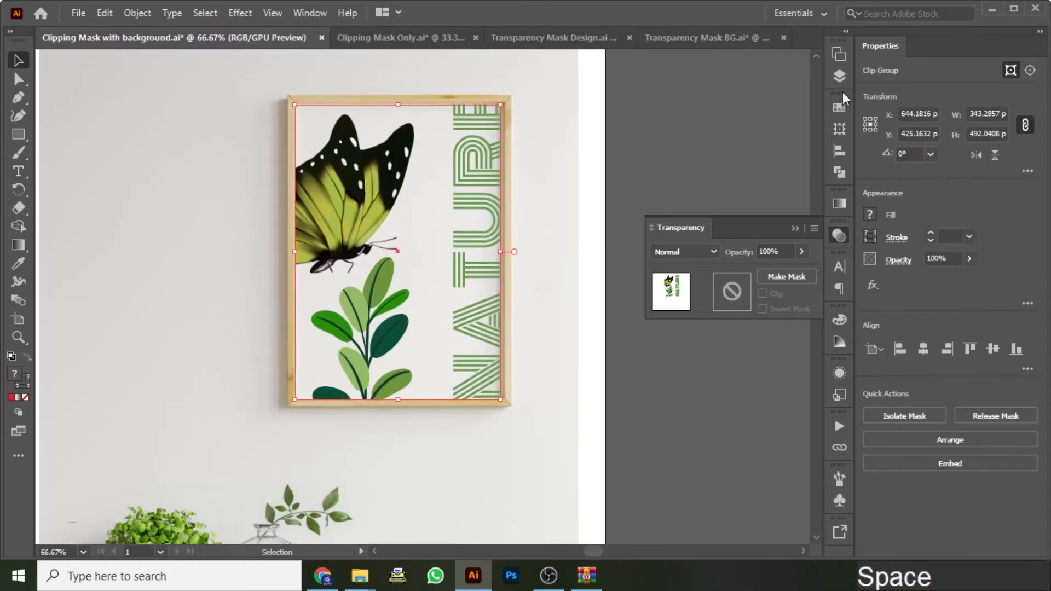
click(838, 75)
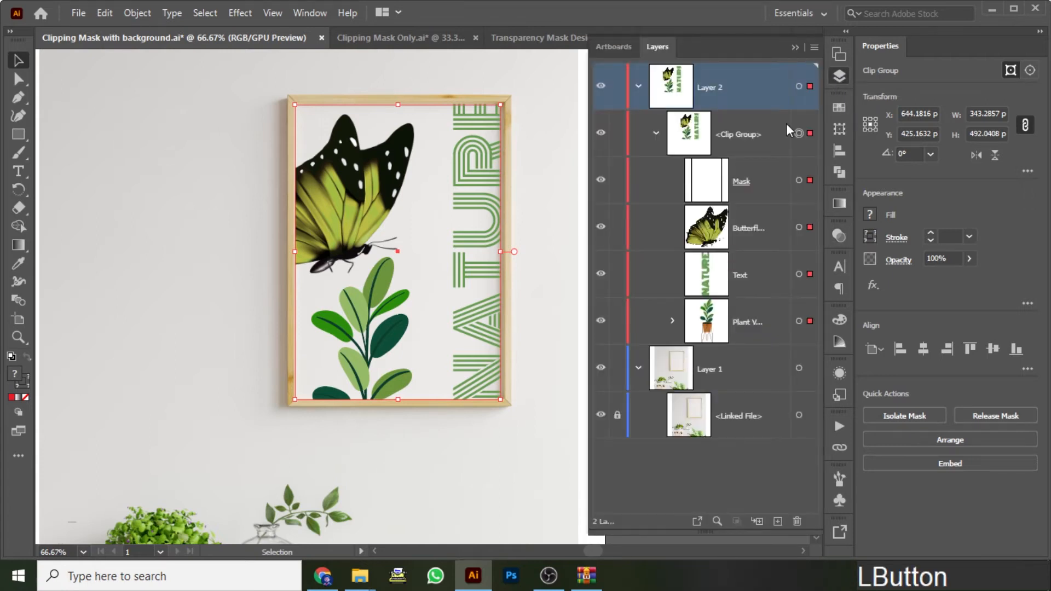
click(540, 257)
scroll(515, 261, down, 1)
key(space)
drag(515, 262, 460, 280)
scroll(403, 235, up, 1)
key(space)
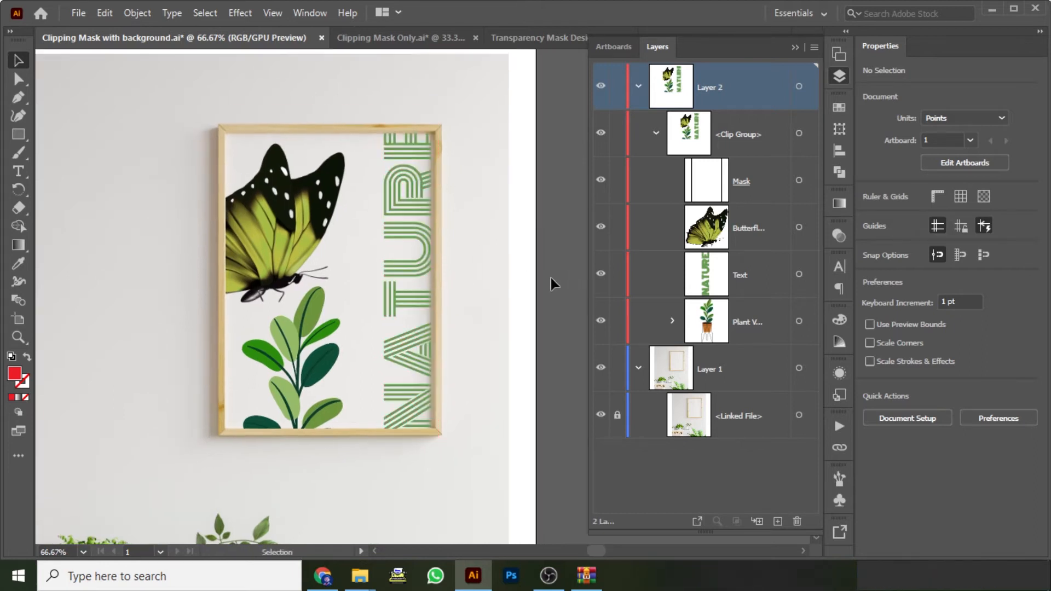
key(space)
drag(550, 279, 545, 277)
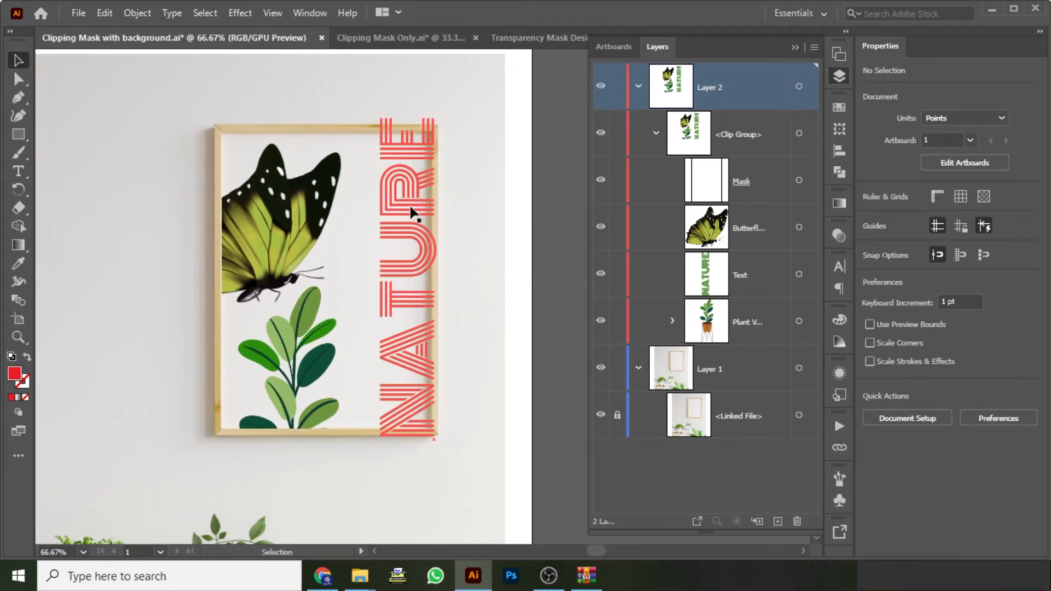
Isolate the framed poster's clipping mask through its NATURE lettering.
click(411, 213)
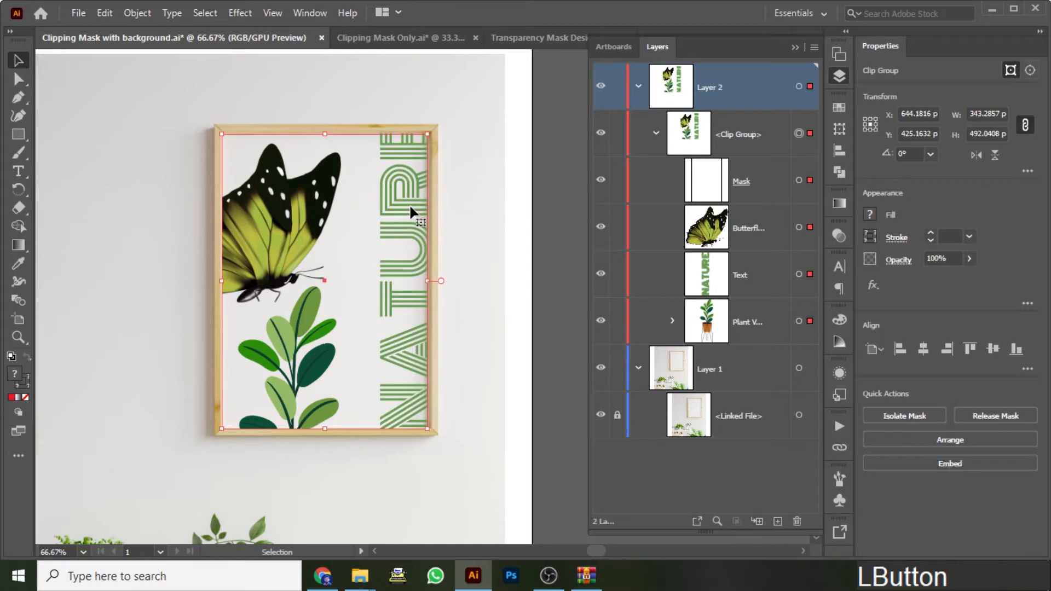
right_click(410, 207)
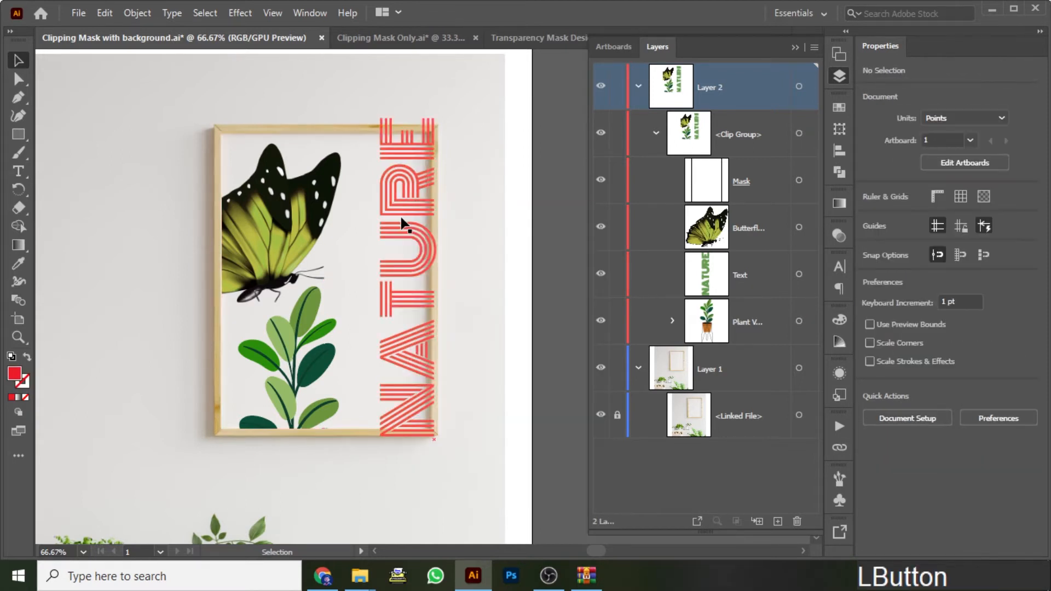
click(401, 202)
right_click(401, 203)
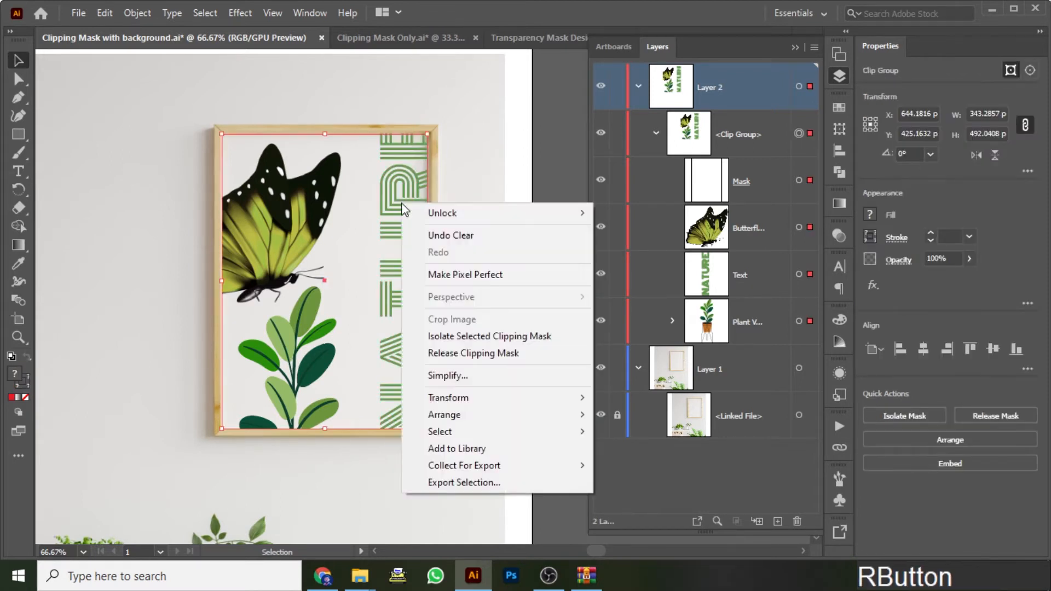
click(464, 337)
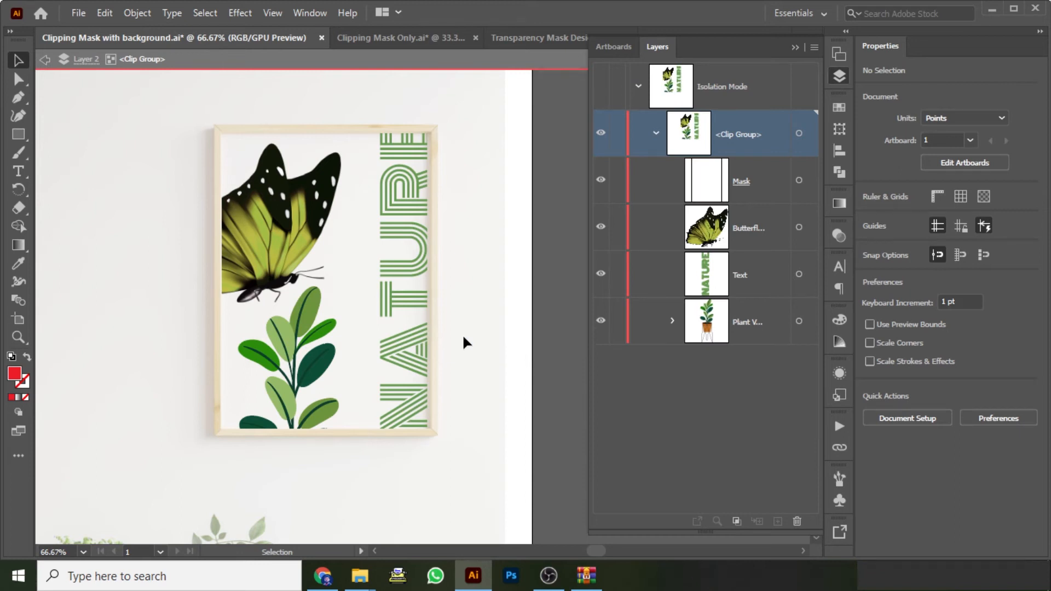
Target the mask, butterfly, text and plant one by one inside the isolated clip group, and exit isolation mode.
click(798, 180)
click(799, 227)
click(799, 274)
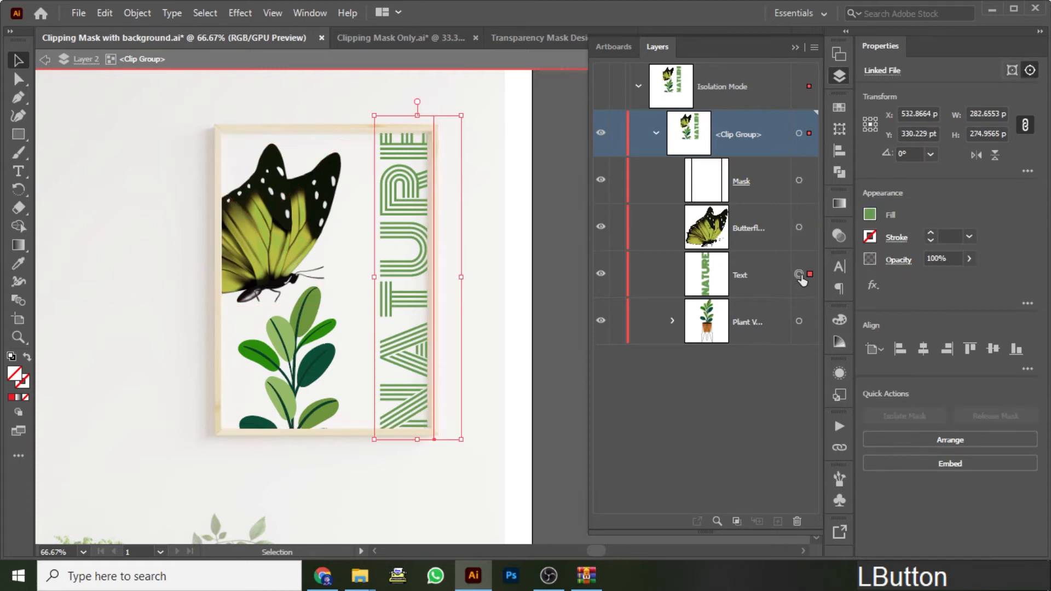
click(799, 322)
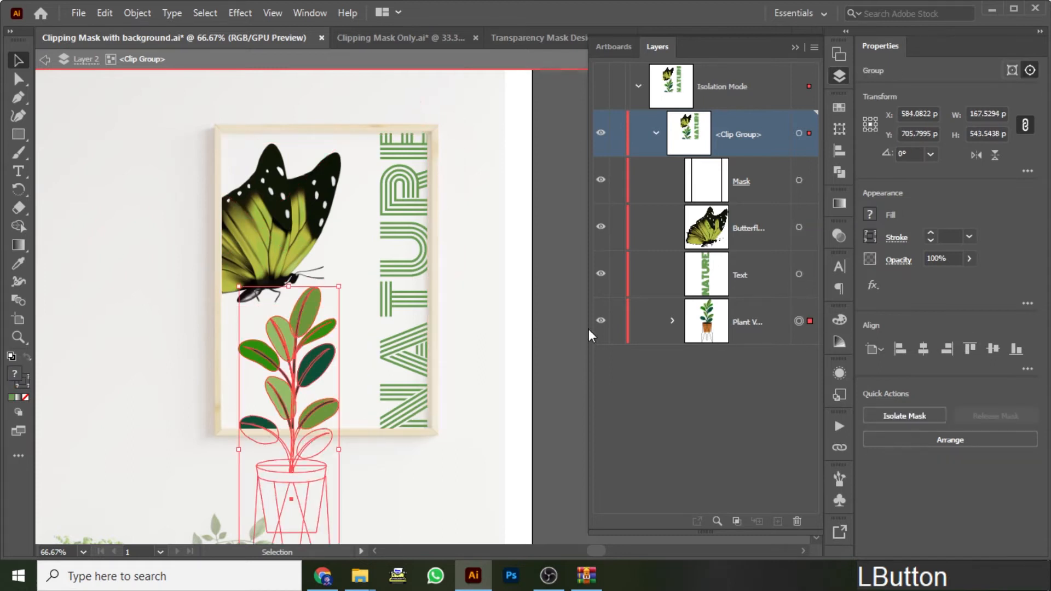
click(472, 290)
key(Escape)
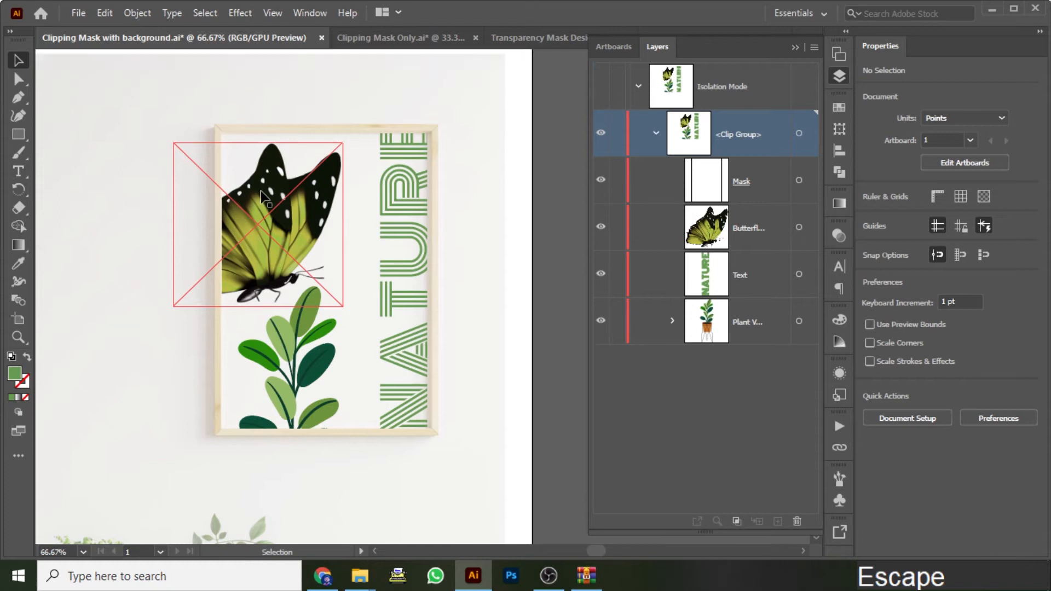
Demonstrate entering isolation mode straight from the poster artwork and leaving it again, twice.
double_click(410, 193)
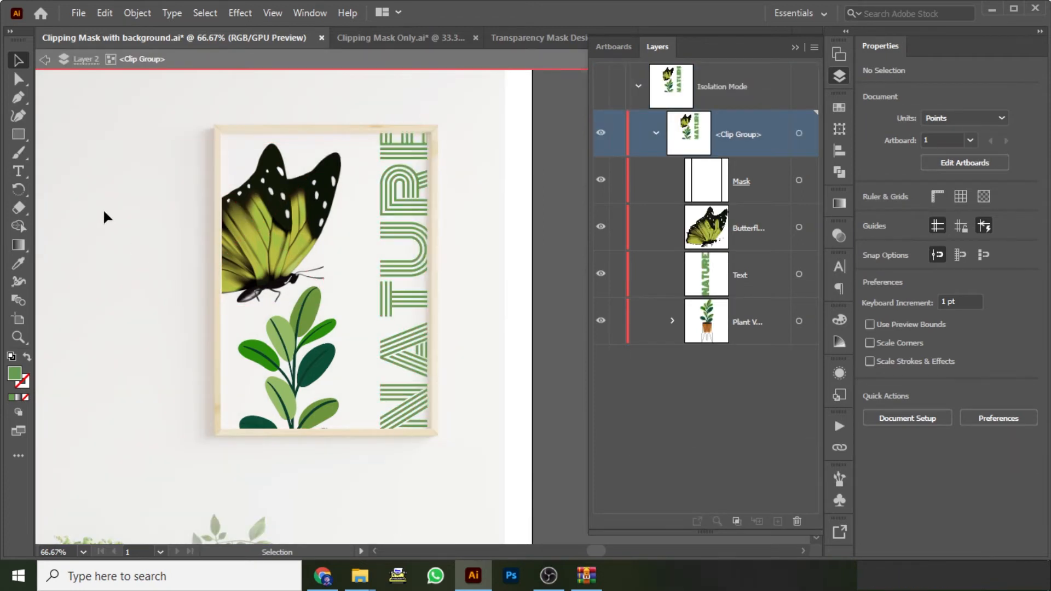
double_click(103, 208)
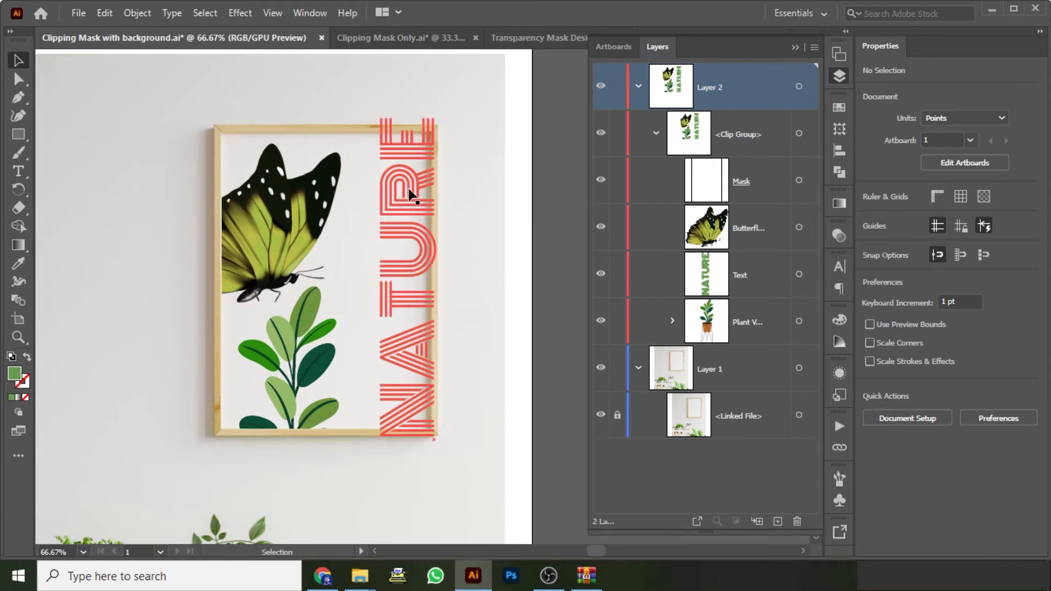
double_click(410, 192)
click(211, 129)
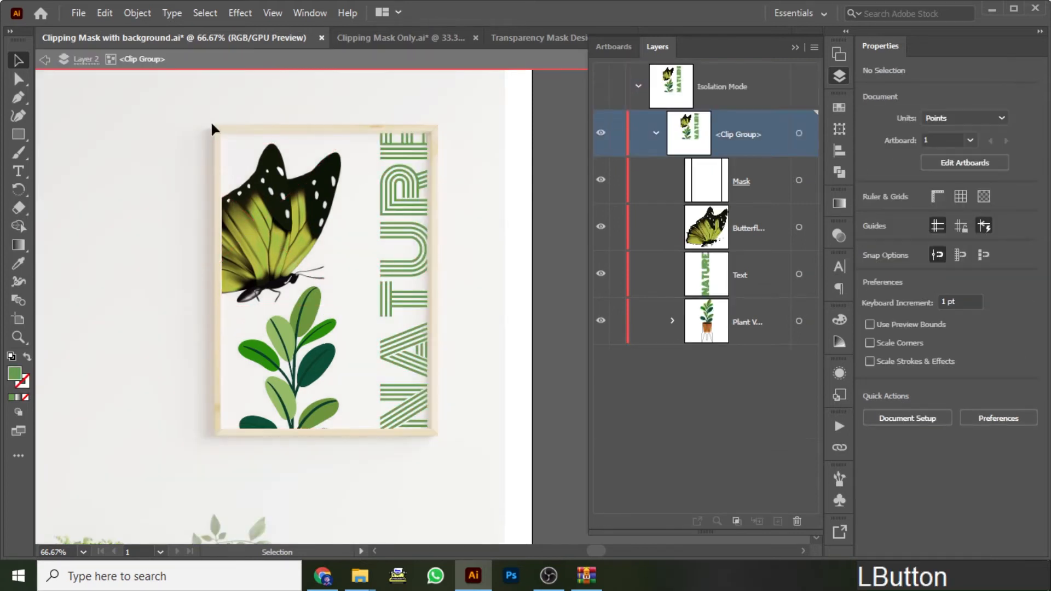
click(45, 62)
click(45, 61)
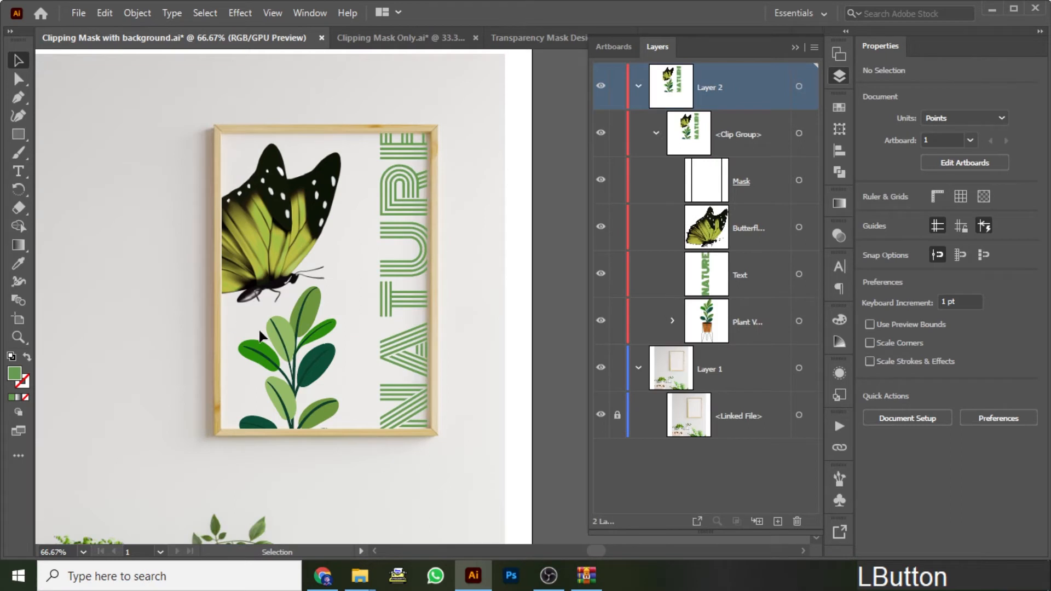
Try moving the NATURE text, the butterfly and the plant in isolation mode, undo each move, and exit isolation.
double_click(405, 210)
drag(405, 210, 378, 236)
key(ctrl+z)
drag(296, 222, 328, 221)
key(ctrl+z)
drag(329, 325, 361, 276)
key(ctrl+z)
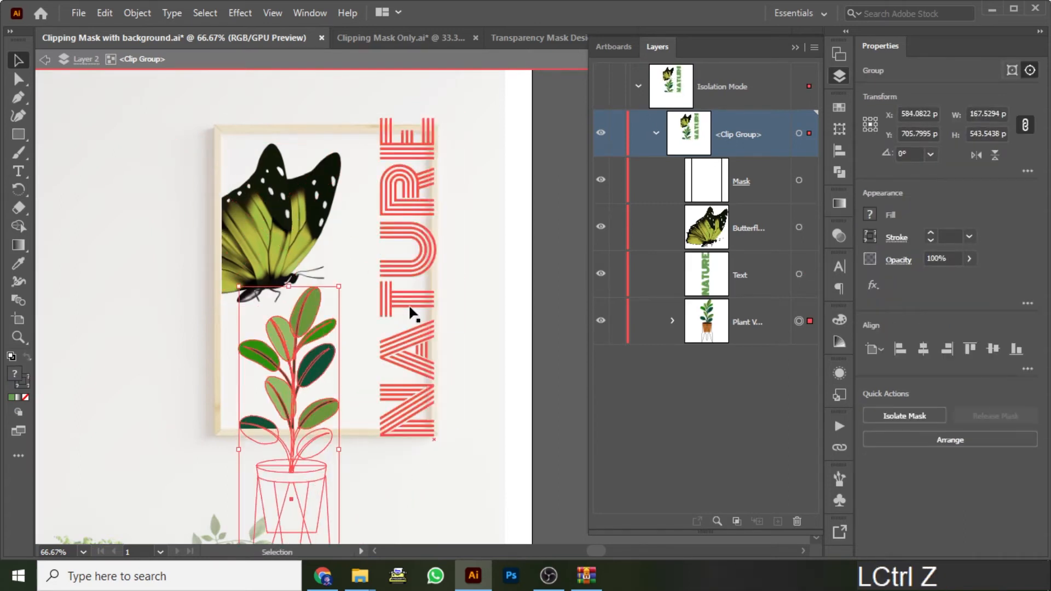
click(498, 240)
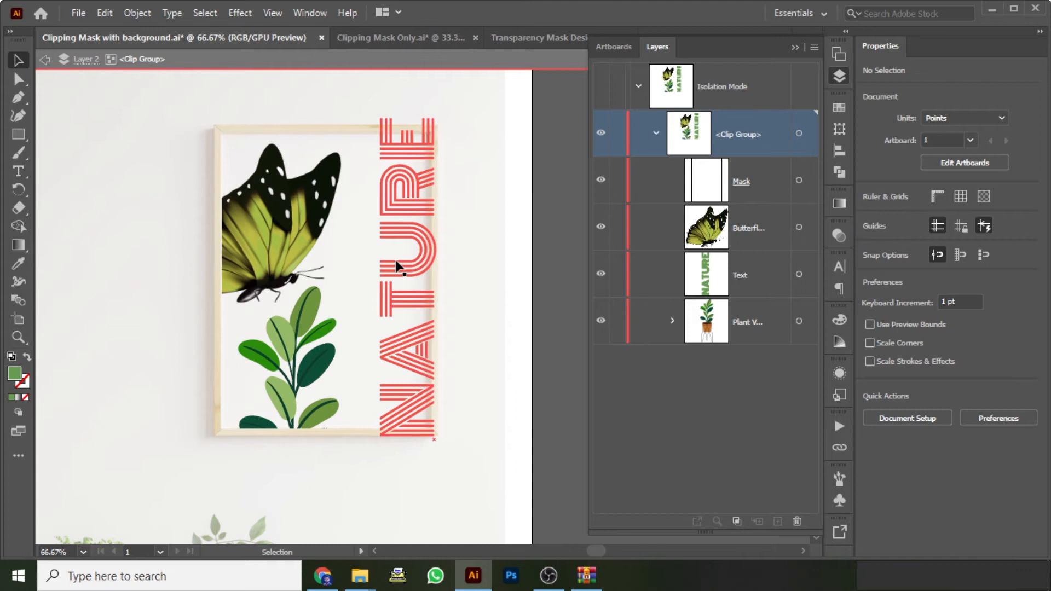
key(Escape)
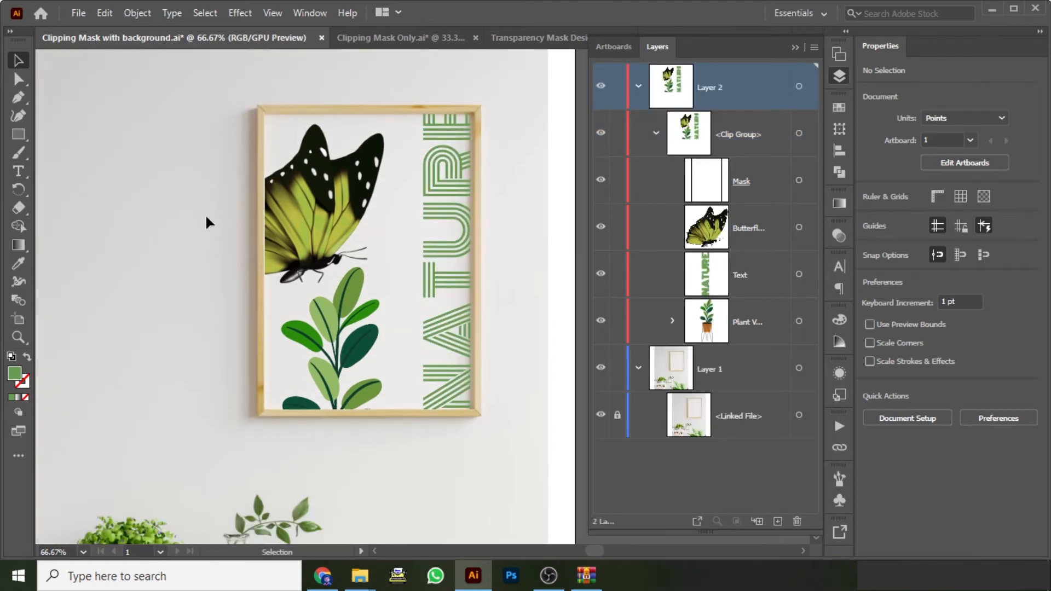
Target the butterfly within the clip group, shrink it to about 179 × 174 pt and place it fully inside the frame.
click(836, 77)
click(838, 76)
click(799, 229)
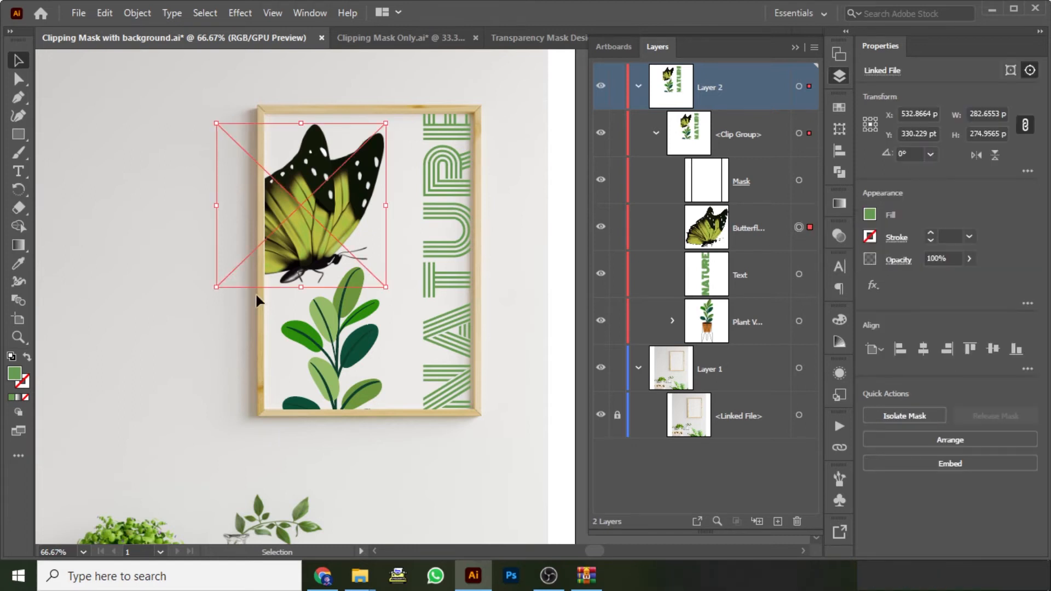
drag(215, 288, 254, 279)
drag(253, 124, 279, 146)
drag(363, 186, 363, 168)
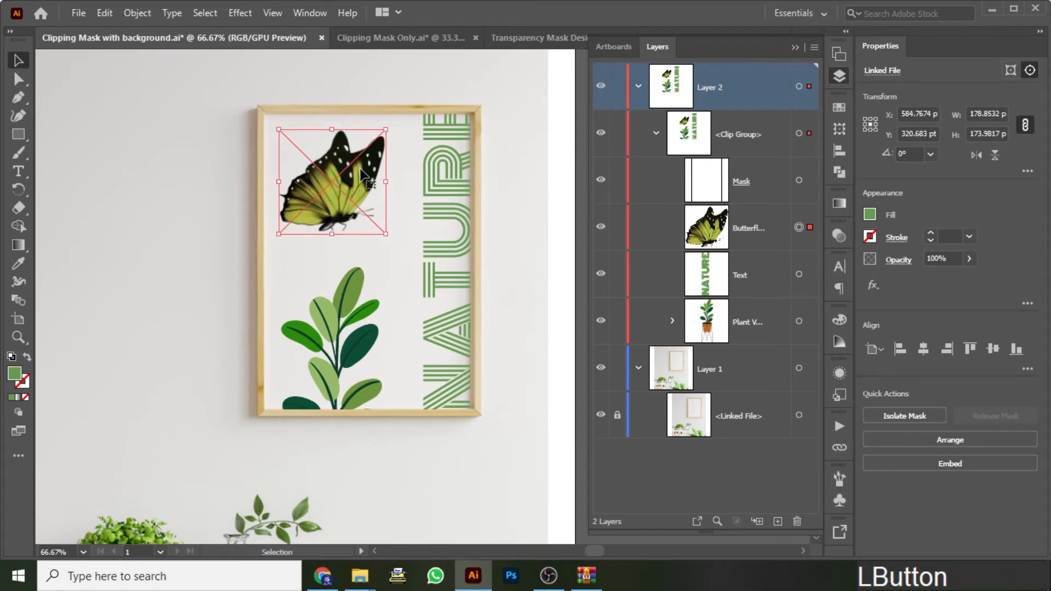
Target the plant group within the clip group and move it up to about Y 654 pt.
click(800, 322)
drag(351, 320, 350, 262)
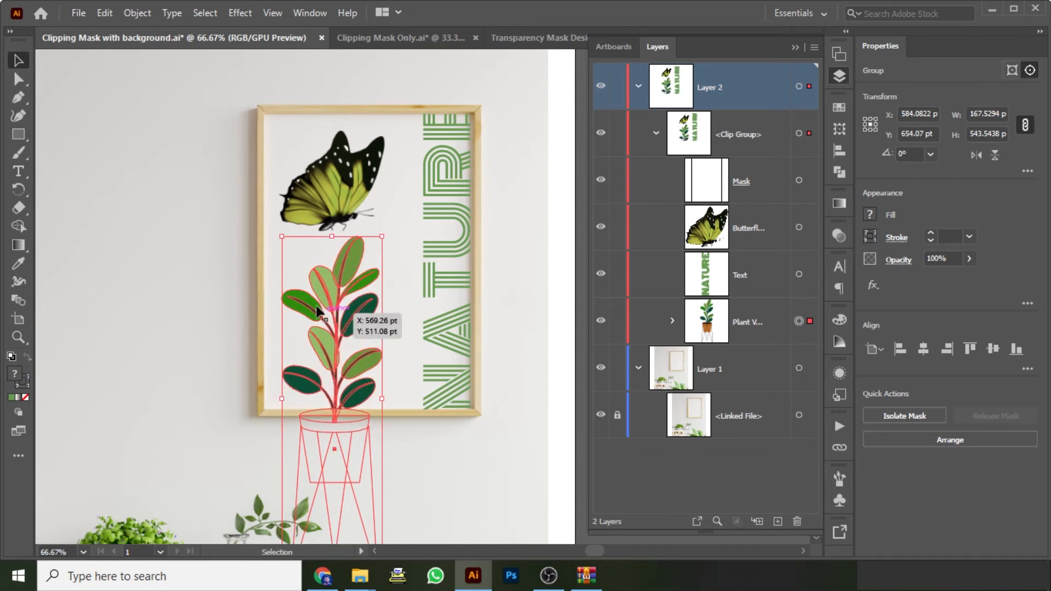
click(160, 201)
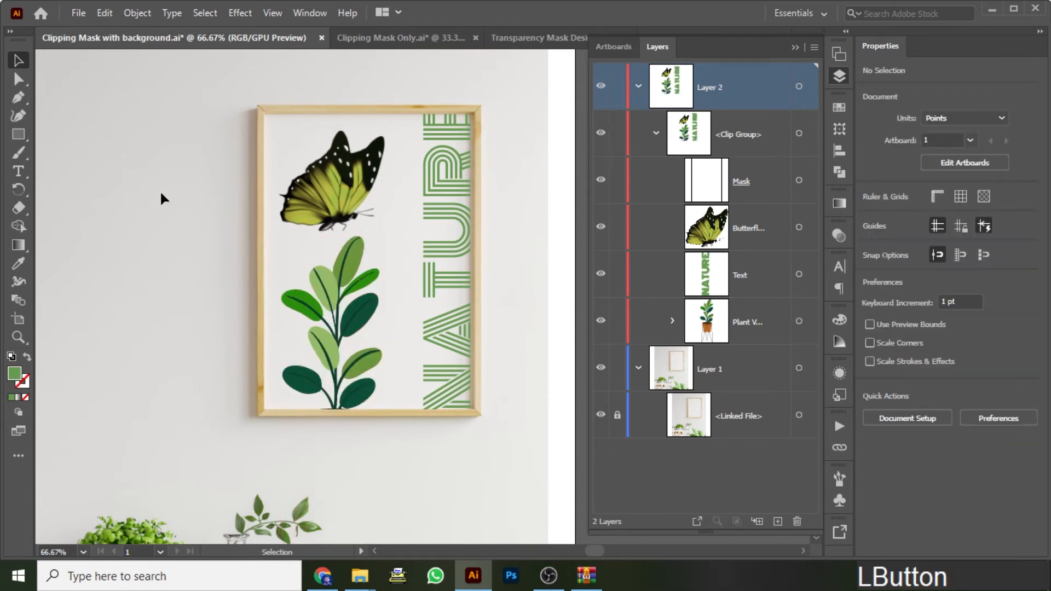
Select the butterfly inside the clip group with the Direct Selection tool and move it up to about Y 283 pt.
scroll(402, 253, right, 1)
click(18, 78)
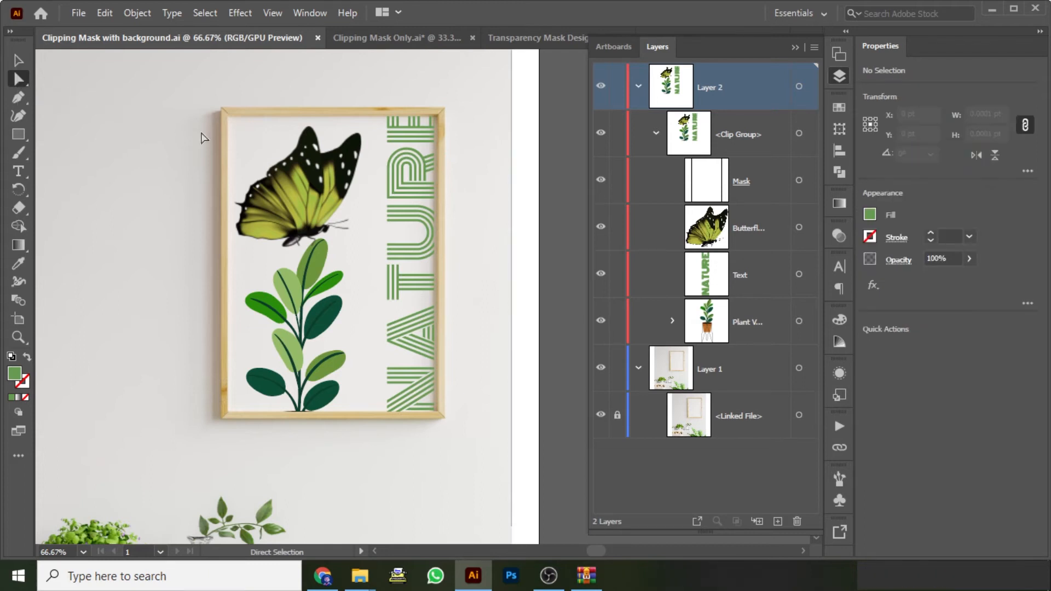
click(305, 192)
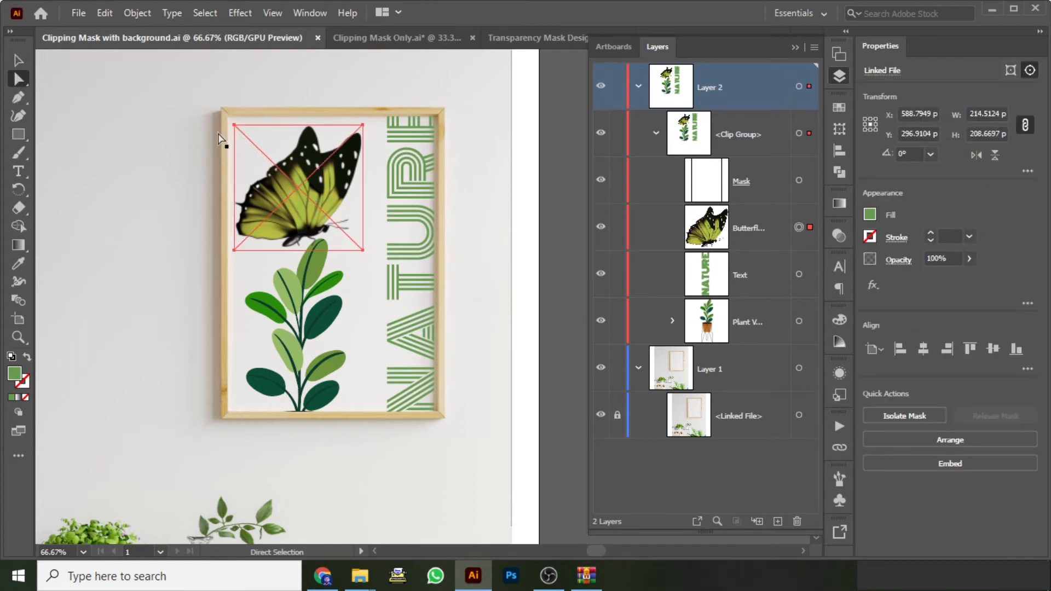
drag(318, 198, 314, 185)
Try a different character setting on the NATURE text, revert it, and deselect the text.
click(412, 223)
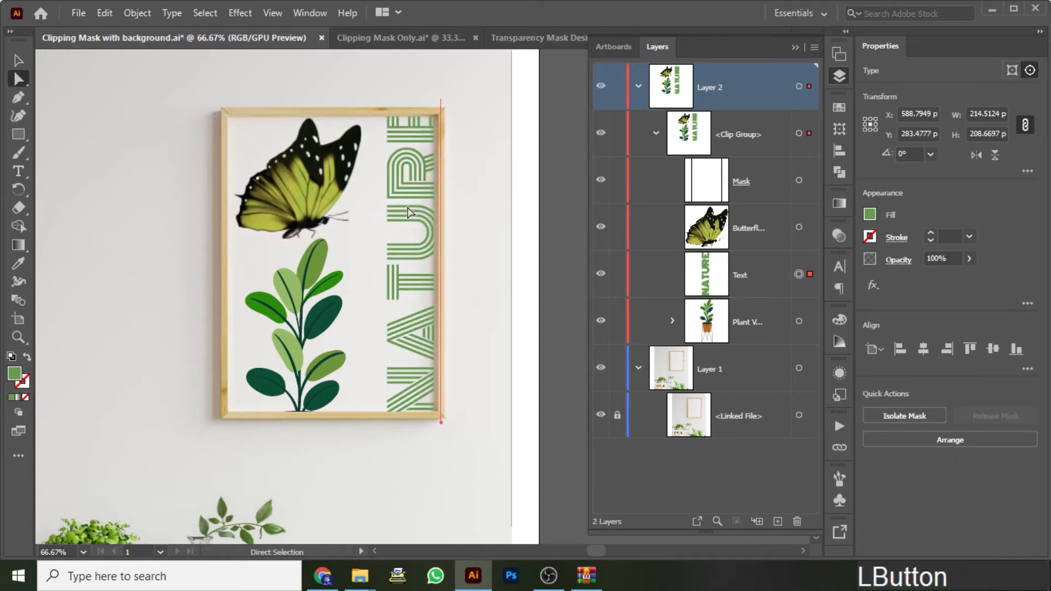
click(836, 266)
click(808, 301)
click(807, 300)
click(715, 283)
key(Down)
key(Up)
click(836, 266)
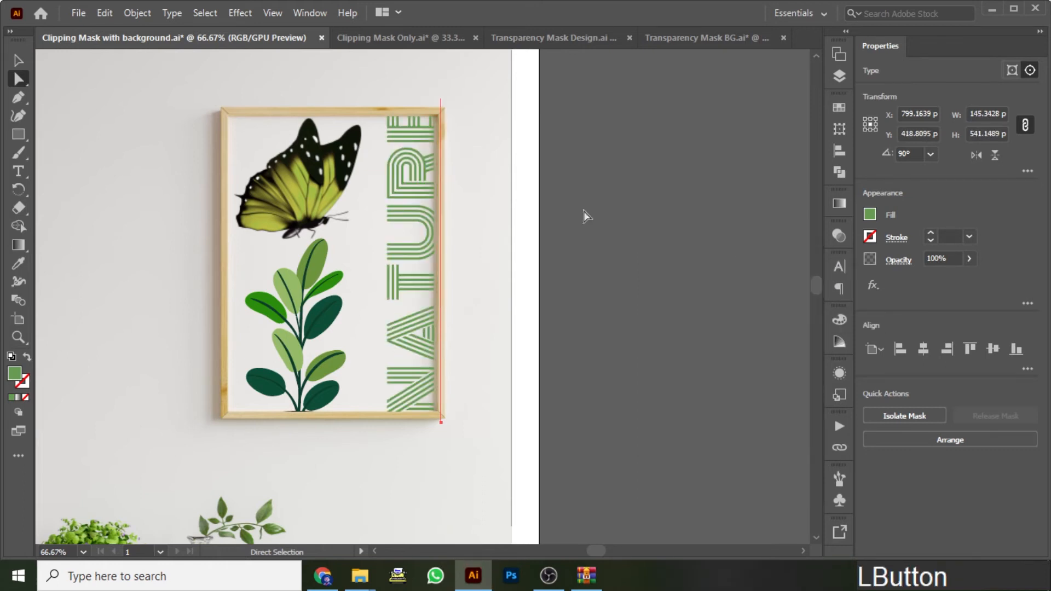
click(547, 198)
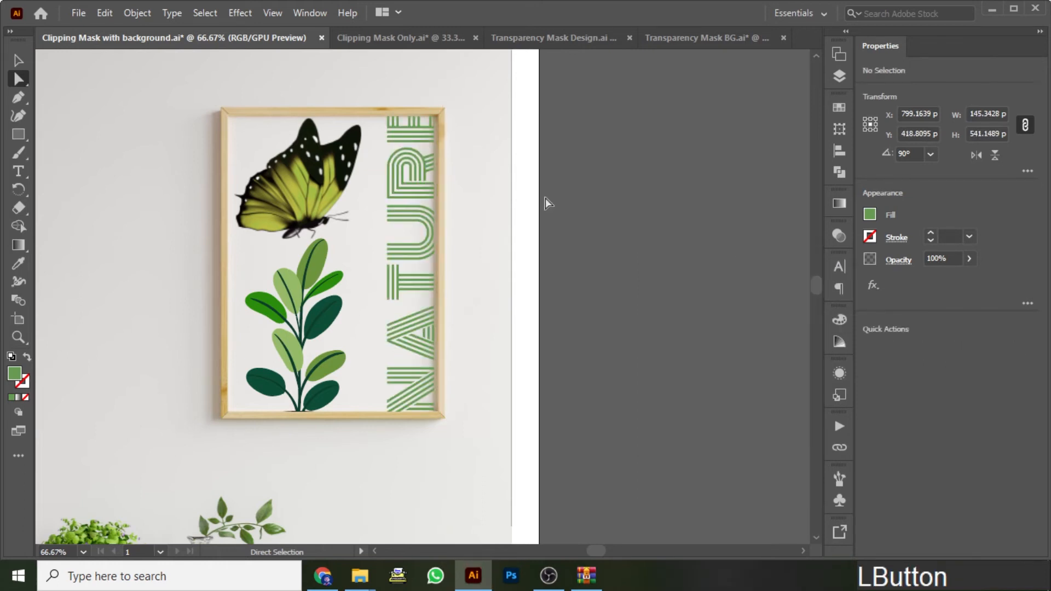
Fill the dark green leaf beside the upper part of the plant's stem with a light green swatch and deselect it.
click(335, 313)
click(870, 214)
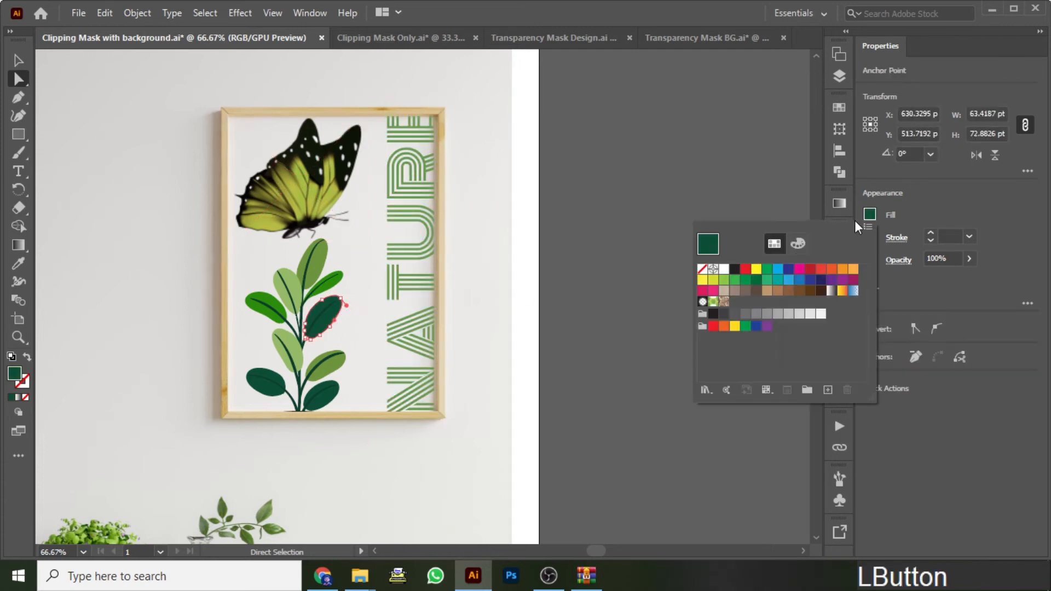
click(733, 283)
click(586, 281)
key(v)
click(631, 251)
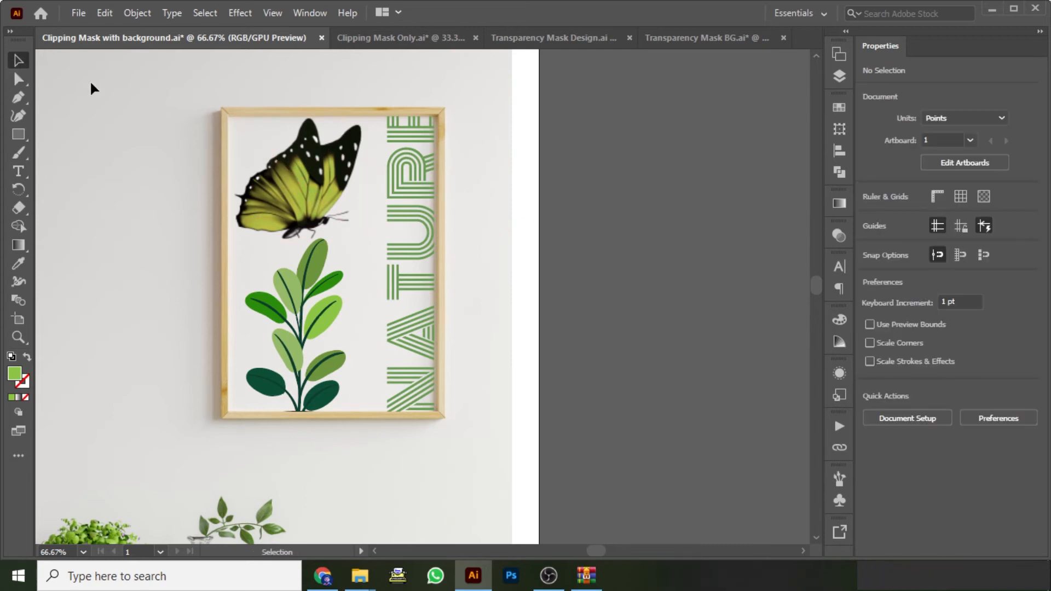
Try rotating the butterfly by its bounding box and with the Rotate tool, undoing each attempt.
click(18, 82)
click(298, 180)
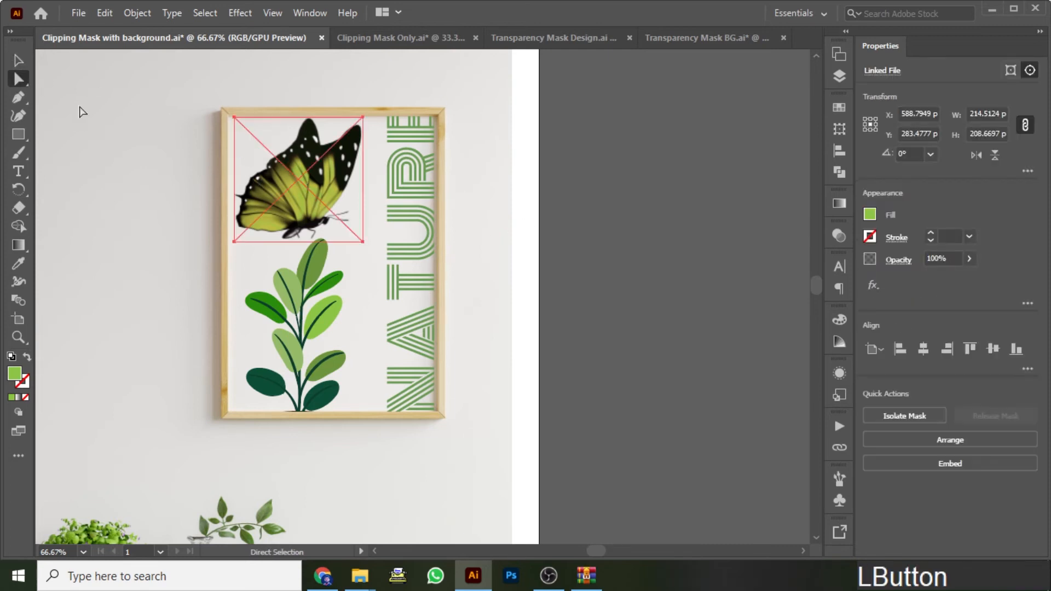
click(18, 62)
drag(375, 110, 367, 104)
key(ctrl+z)
click(18, 190)
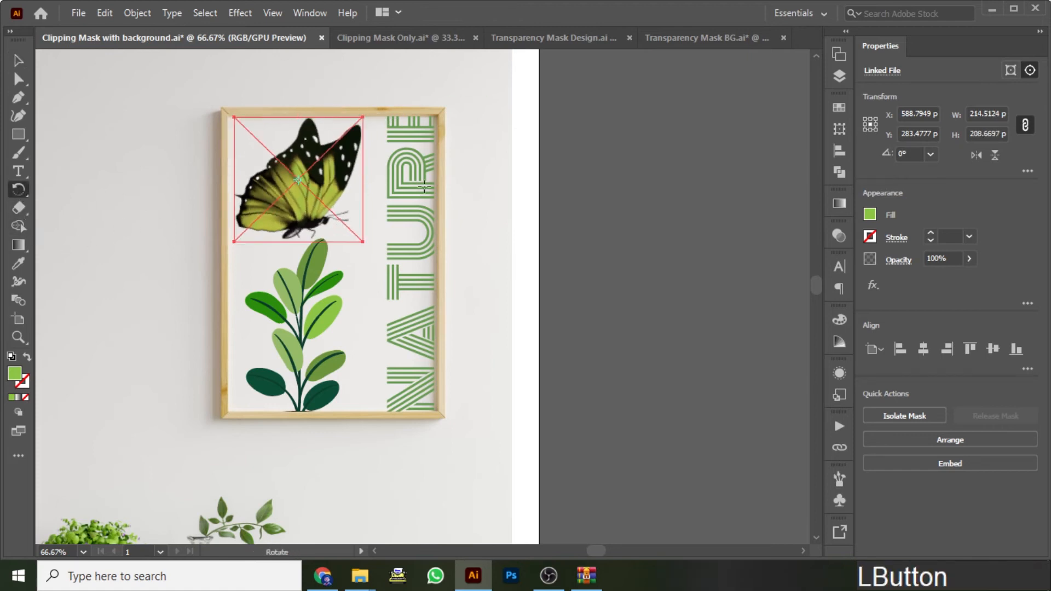
drag(380, 174, 364, 176)
key(ctrl+z)
Try pulling the clipping mask's upper-left corner anchor inward with the Direct Selection tool, undo it, and deselect.
click(18, 61)
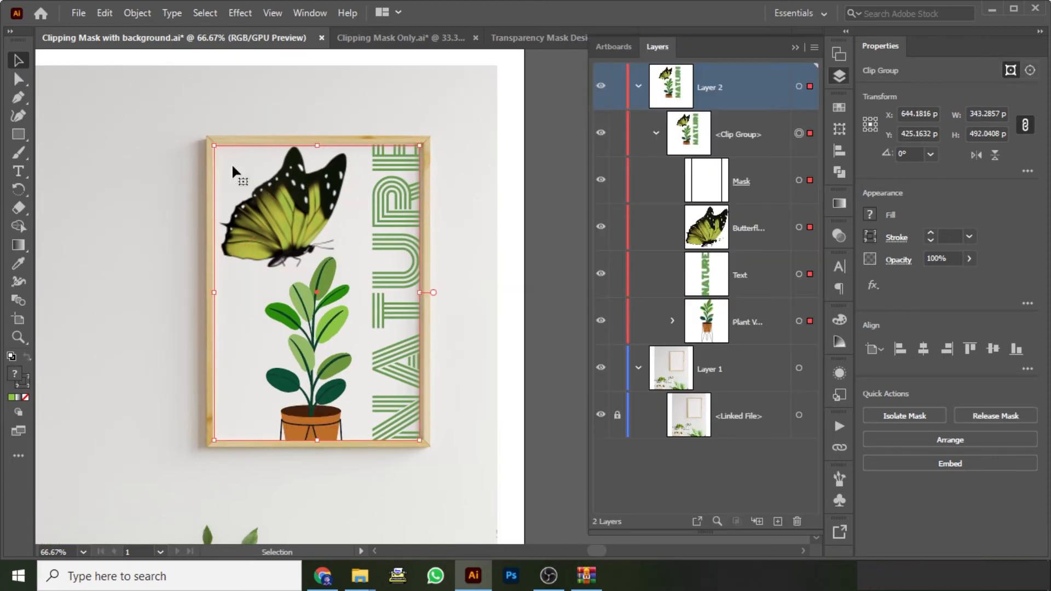
click(125, 126)
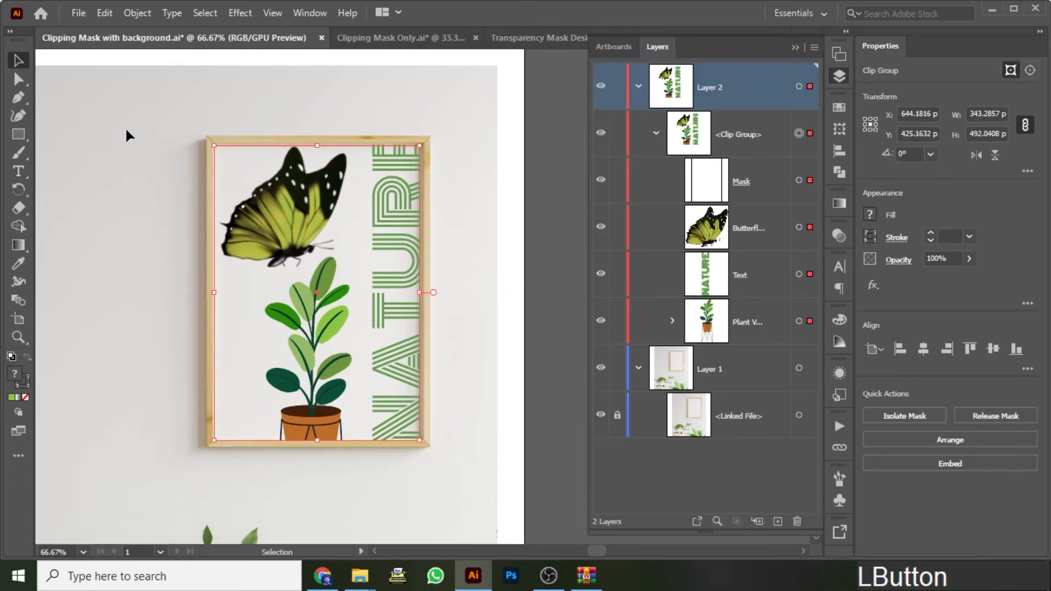
click(20, 80)
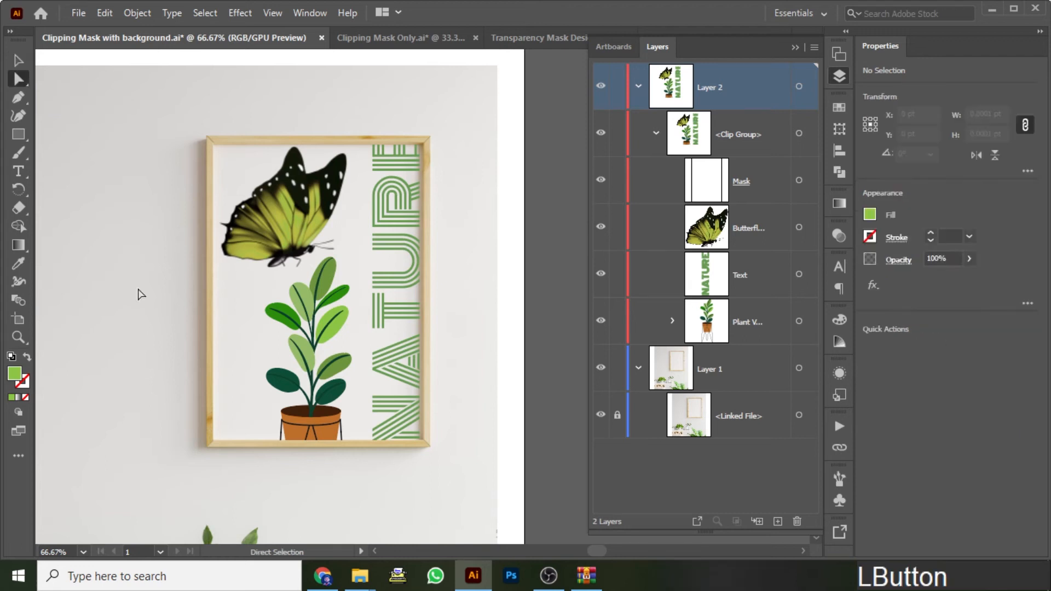
click(213, 295)
drag(215, 146, 267, 190)
key(ctrl)
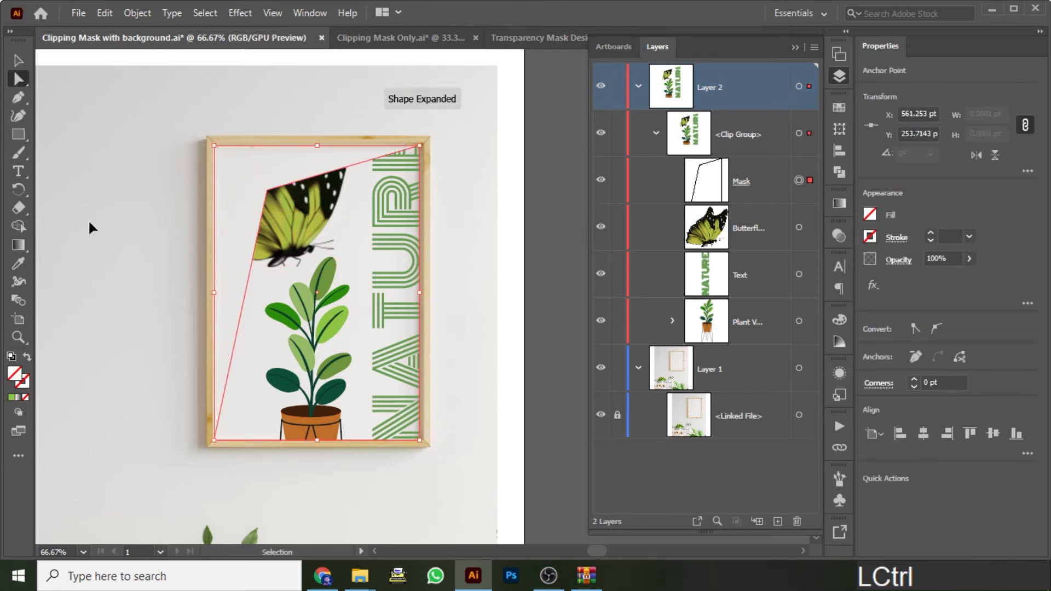
key(ctrl+z)
click(18, 60)
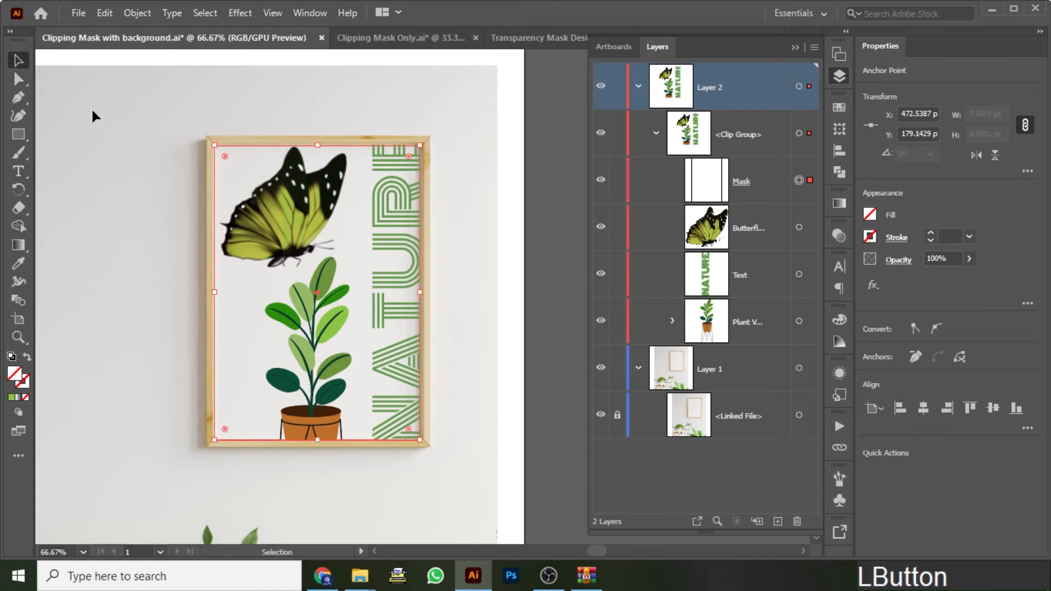
click(94, 113)
Target the clipping mask path, add anchor points on its left edge with the Pen tool, and pull the edge inward beside the butterfly.
click(799, 182)
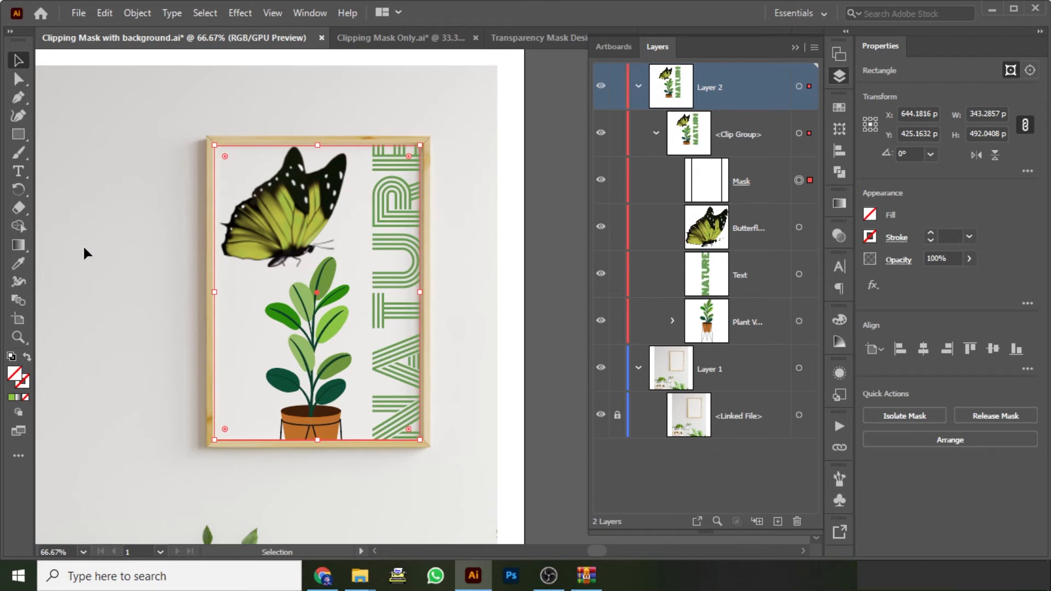
key(p)
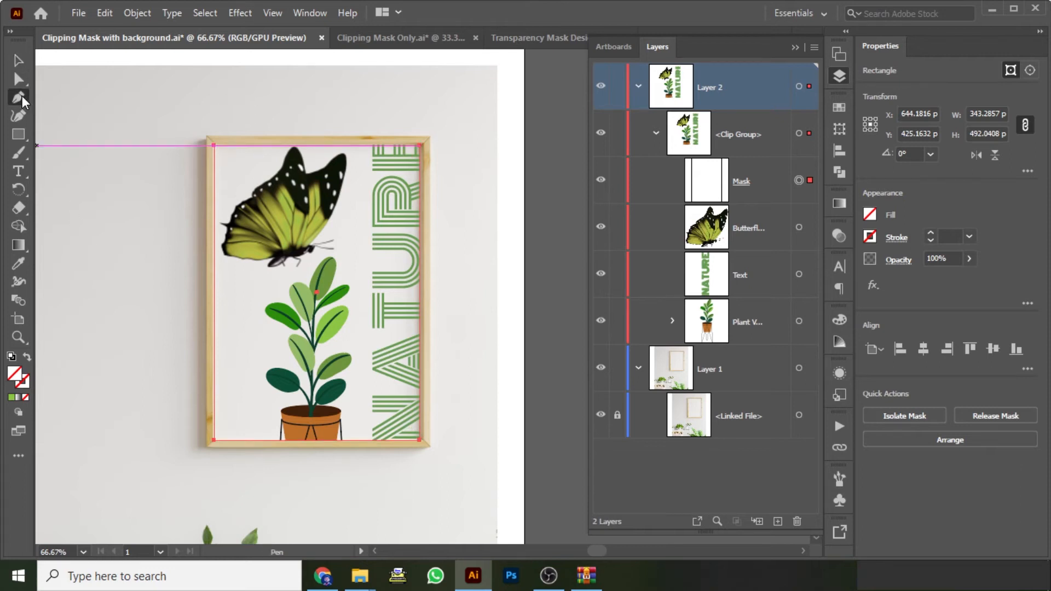
scroll(219, 222, up, 2)
click(225, 176)
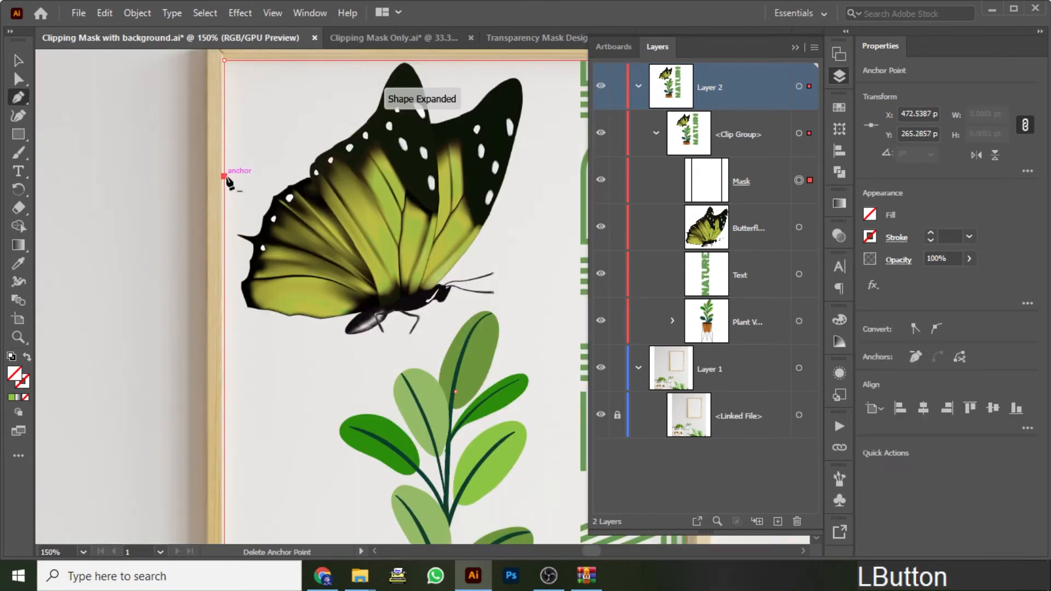
drag(225, 177, 309, 224)
click(304, 269)
Try moving the added mask anchors outward past the frame's left edge, and deselect the path.
drag(304, 269, 279, 262)
drag(311, 225, 184, 218)
drag(278, 261, 189, 279)
scroll(200, 263, down, 1)
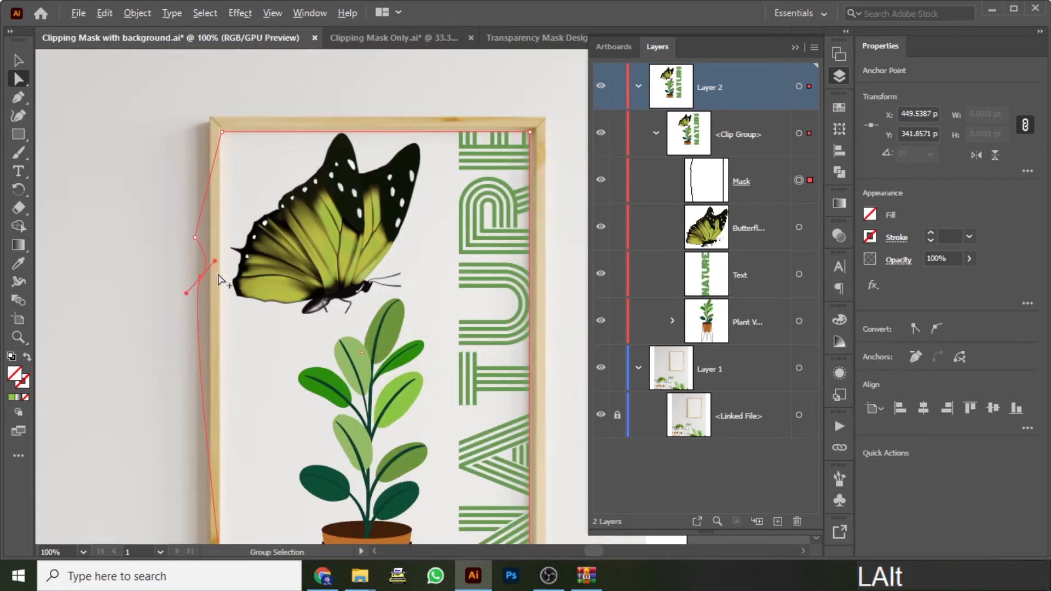
key(v)
click(143, 263)
scroll(340, 165, down, 2)
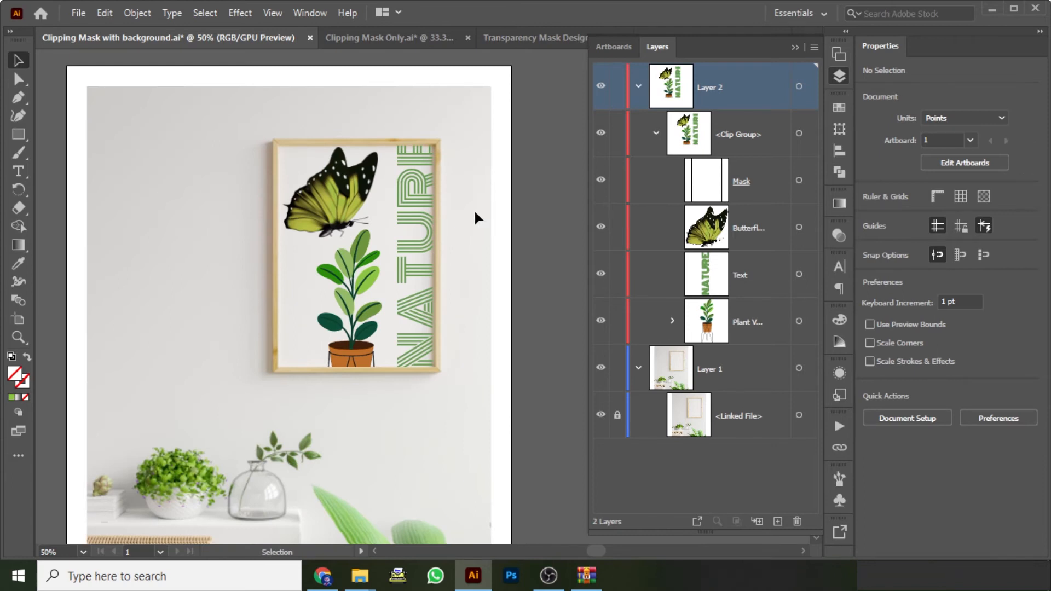
Switch to the Transparency Mask BG.ai document and select the masked guitarist image with its transparency settings shown.
click(840, 76)
click(714, 38)
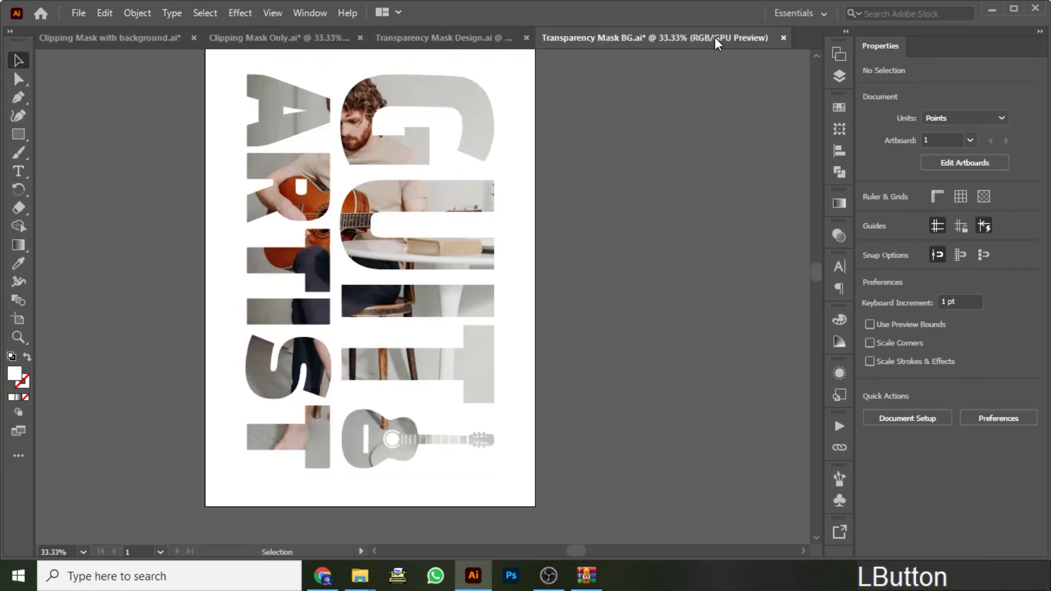
click(419, 216)
click(839, 76)
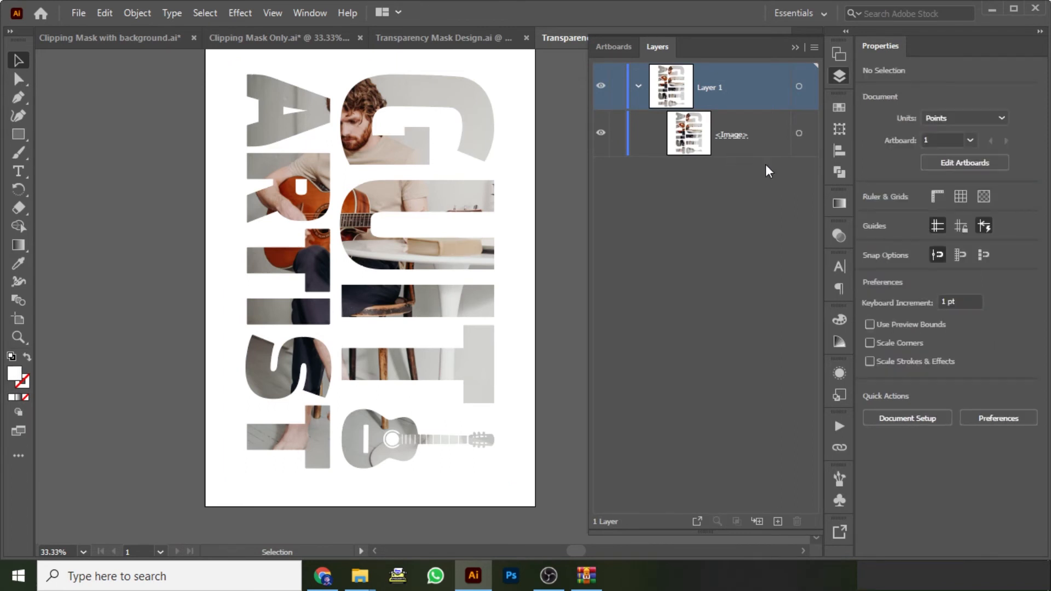
click(835, 236)
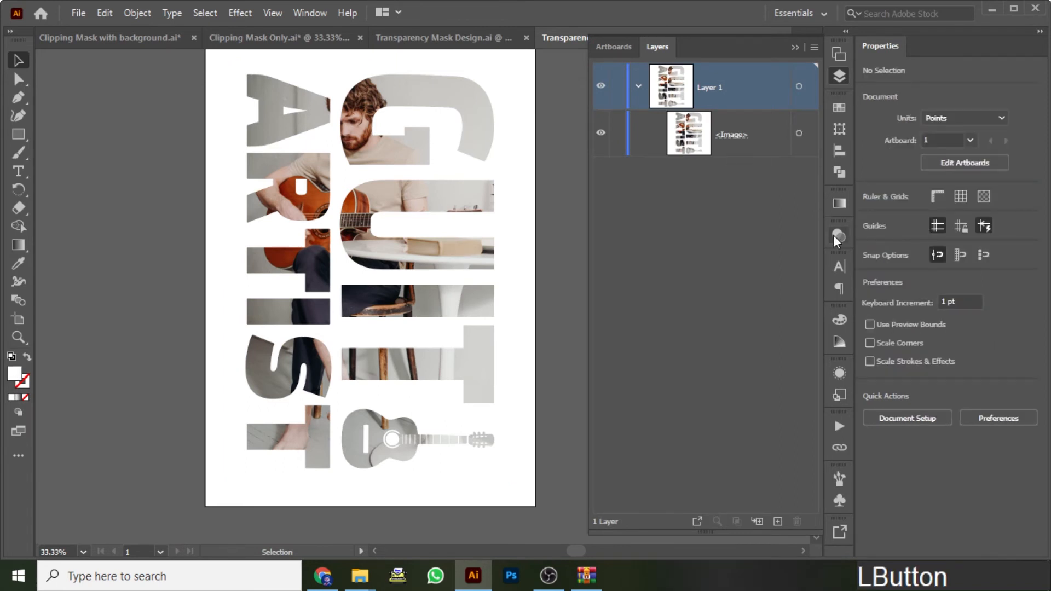
click(276, 111)
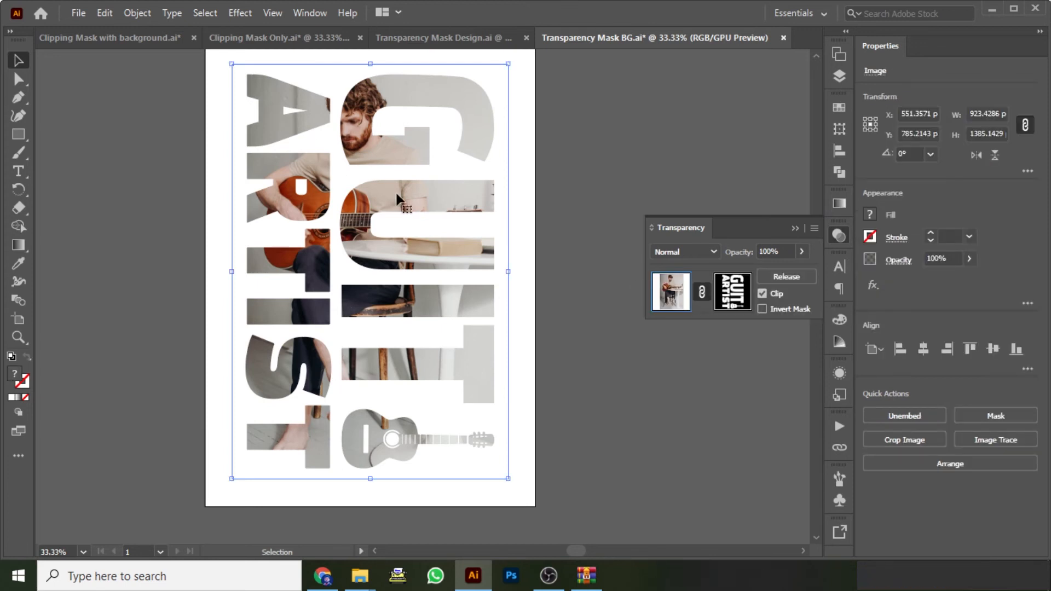
Try moving and scaling the image together with its linked opacity mask, undoing both changes.
drag(394, 192, 426, 220)
key(ctrl+z)
drag(232, 64, 285, 111)
key(ctrl+z)
Unlink the opacity mask from the image and try moving the photo independently, undoing the move.
click(701, 291)
drag(353, 159, 384, 183)
key(ctrl+z)
Try nudging the unlinked image downward in large increments, undo it, and align the image vertically to the center.
key(shift+Down)
key(shift+Down)
key(shift+Down)
key(shift+Down)
key(shift+Down)
key(shift+Down)
key(shift+Down)
key(shift+Down)
key(shift+Down)
key(shift+Down)
key(shift+Down)
key(shift+Down)
key(shift+Down)
key(shift+Down)
key(shift+Down)
key(shift+Down)
key(shift+Down)
key(shift+Down)
key(shift+Down)
key(shift+Down)
key(shift+Down)
key(ctrl+z)
click(992, 349)
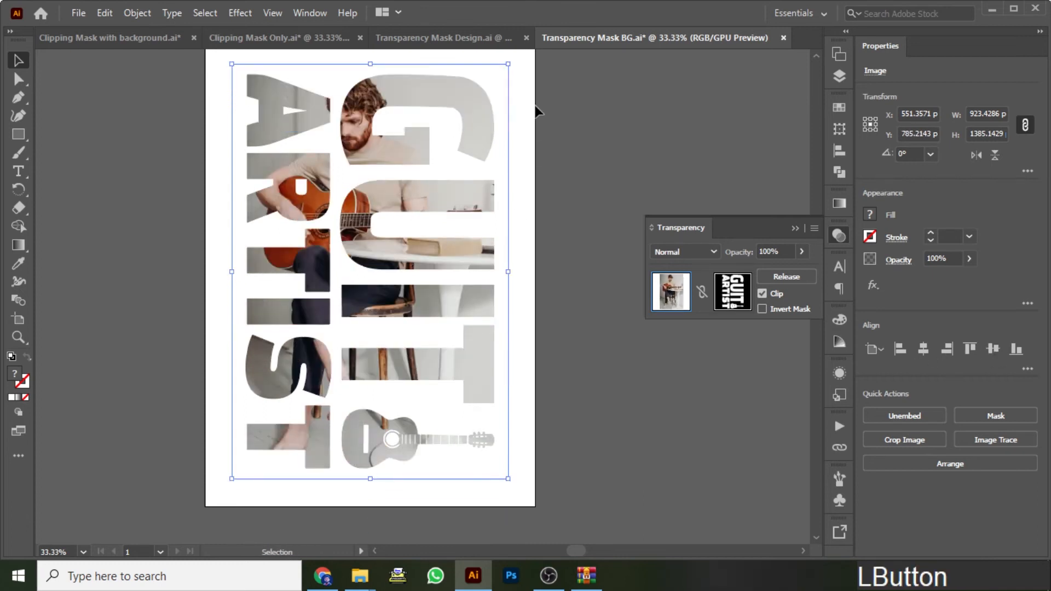
Try scaling the unlinked image down inside its opacity mask, and undo the resize.
drag(508, 70, 480, 106)
click(576, 171)
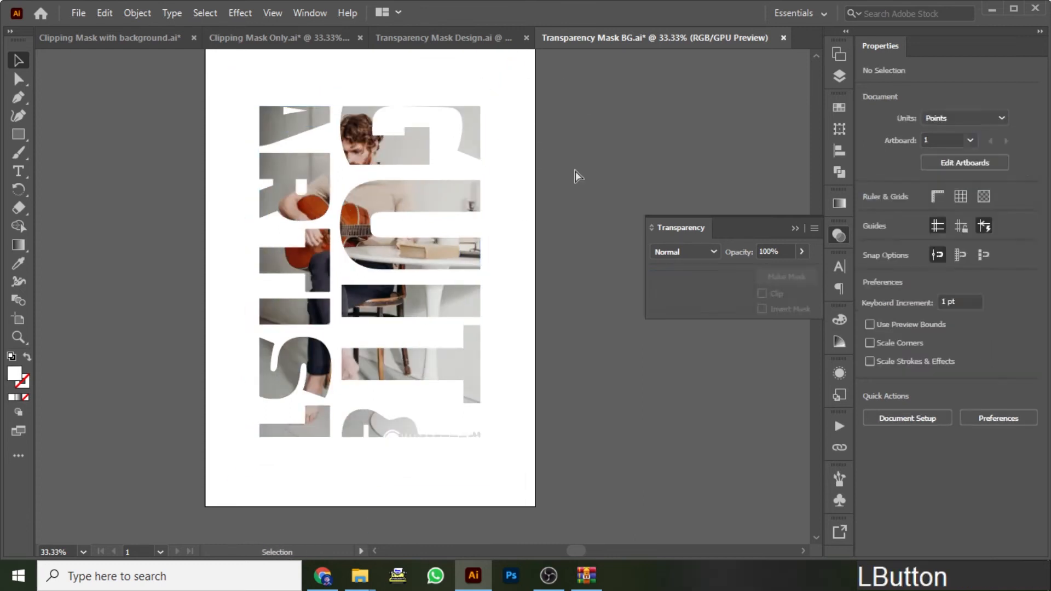
key(ctrl+z)
Toggle the link between the image and its opacity mask, try moving the image, undo the changes, and deselect.
click(491, 123)
click(702, 291)
drag(362, 133, 387, 195)
key(ctrl+z)
click(702, 292)
key(ctrl+z)
click(519, 172)
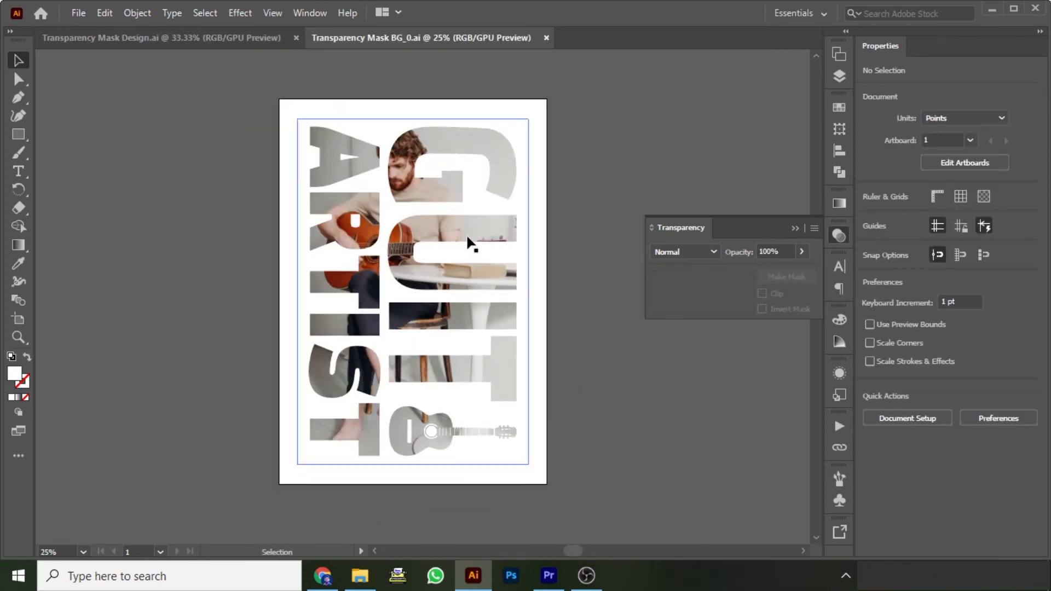
Enter opacity mask editing for the image and try moving the lettering mask over the photo, undoing each move.
click(470, 242)
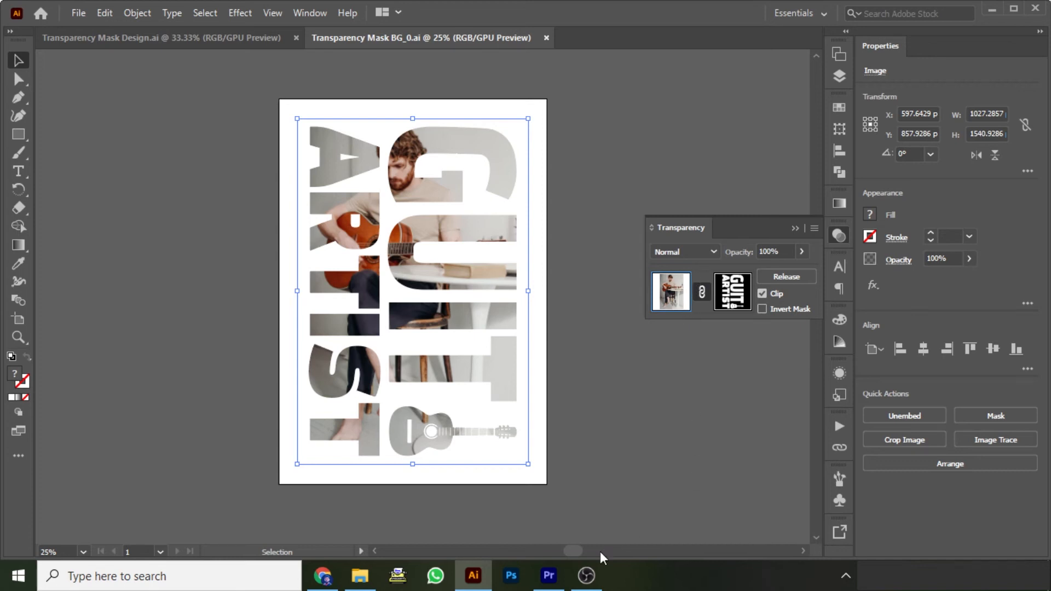
key(Tab)
click(739, 292)
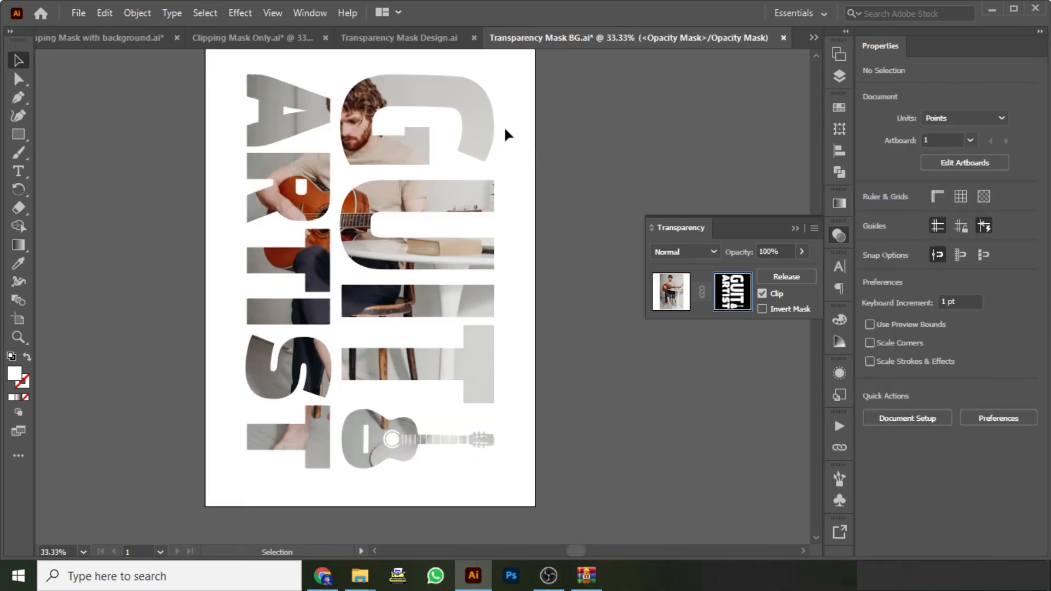
click(487, 121)
drag(483, 138, 504, 172)
key(ctrl+z)
drag(482, 134, 461, 121)
key(ctrl+z)
Return to editing the image, try moving it and toggling its mask link, and undo the changes.
click(666, 302)
drag(380, 143, 406, 167)
key(ctrl+z)
click(702, 292)
key(ctrl+z)
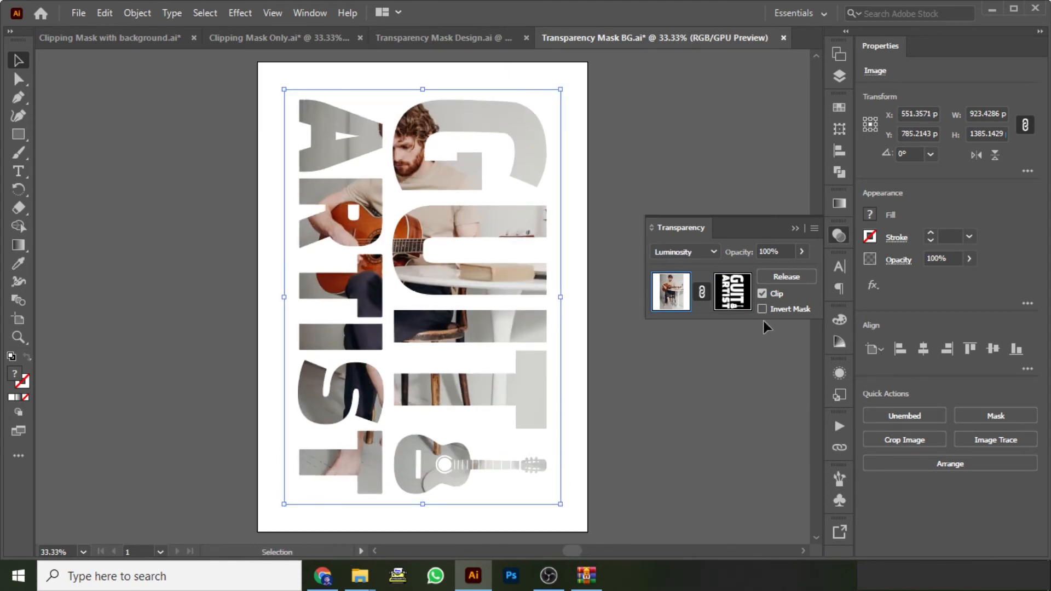
Try reshaping the opacity mask's lettering with the Direct Selection tool, including extending the G's crossbar, undo the edits, and deselect.
click(739, 296)
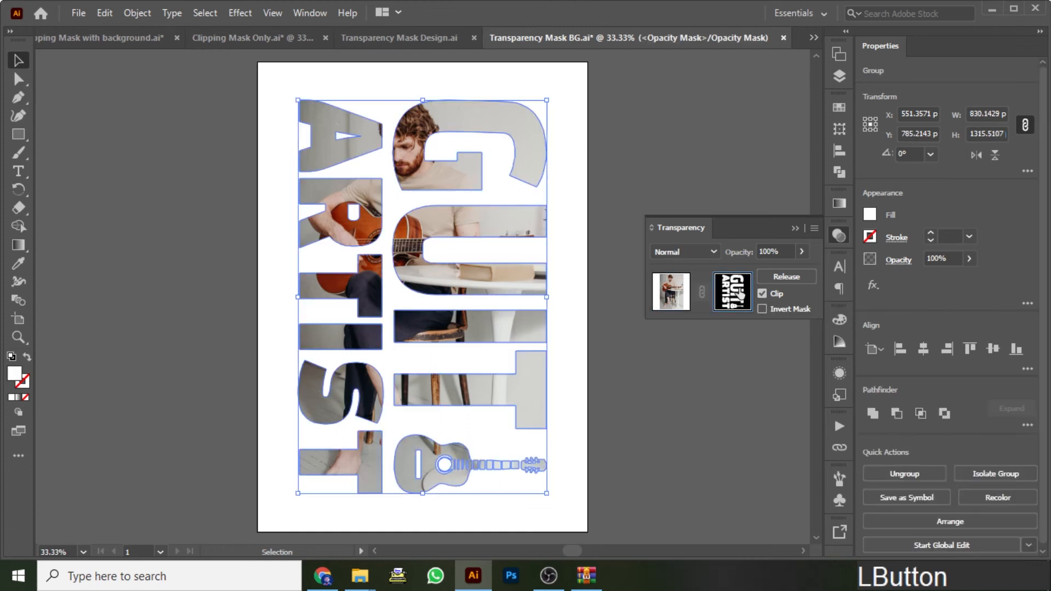
key(a)
drag(533, 243, 604, 234)
key(ctrl+z)
drag(481, 166, 499, 166)
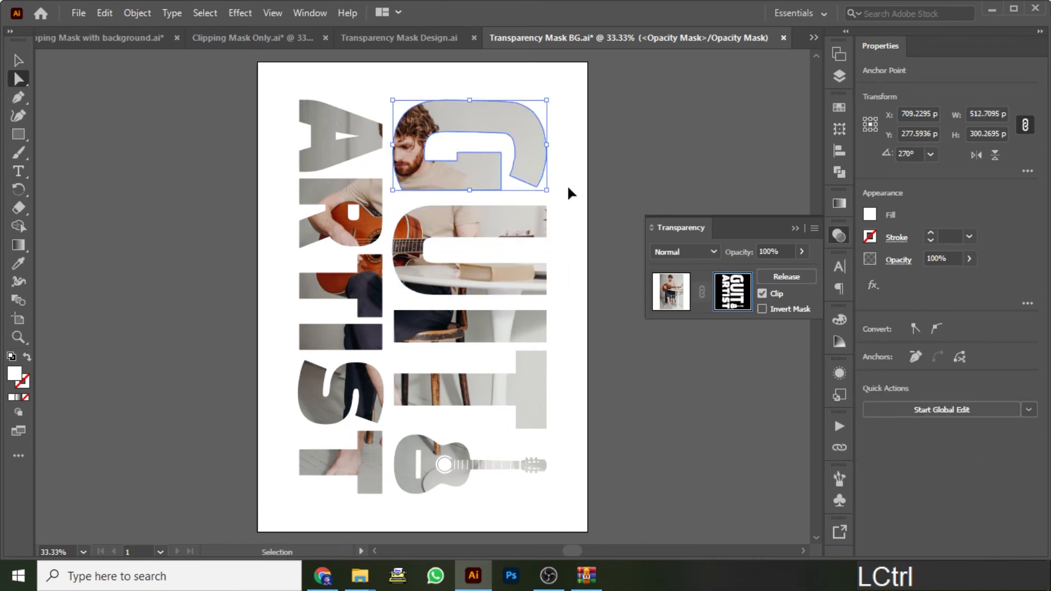
key(ctrl+z)
click(582, 206)
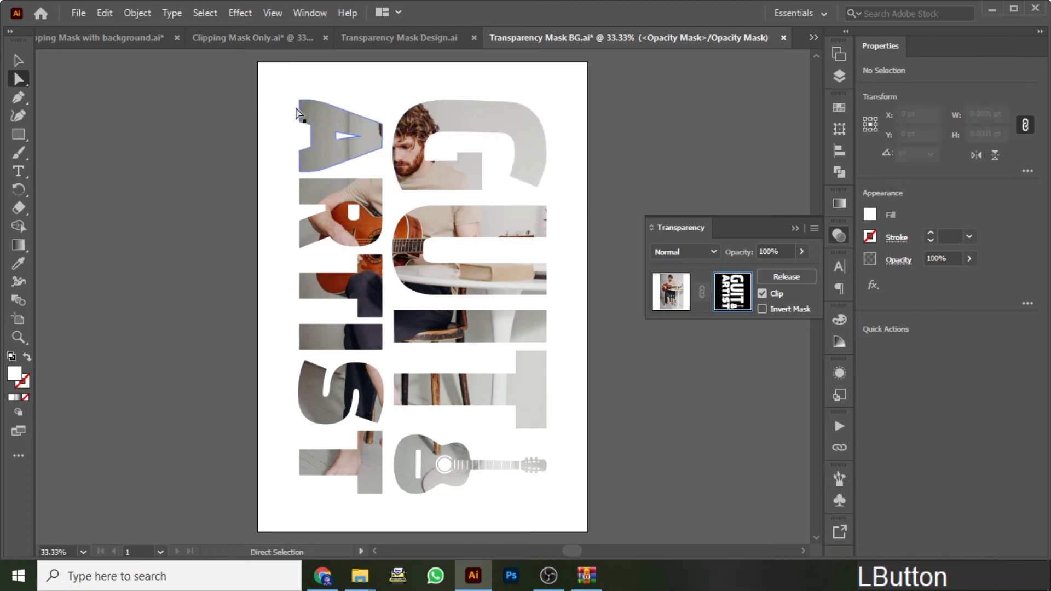
Select the whole lettering group inside the opacity mask and try moving and scaling it, undoing each change.
click(19, 59)
click(526, 101)
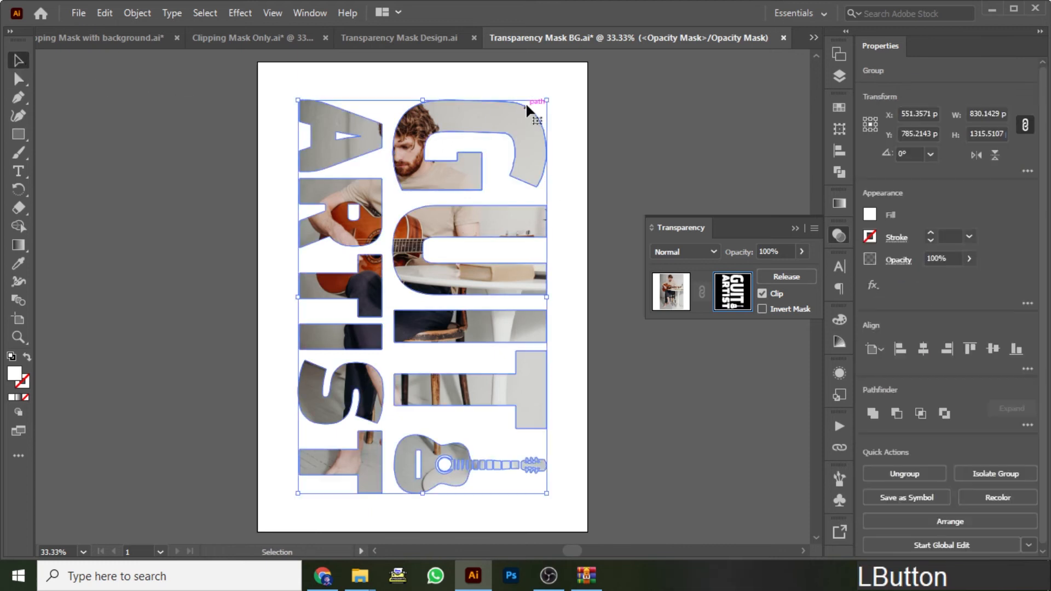
drag(528, 109, 510, 152)
key(ctrl+z)
key(ctrl+z)
drag(551, 99, 568, 119)
key(ctrl+z)
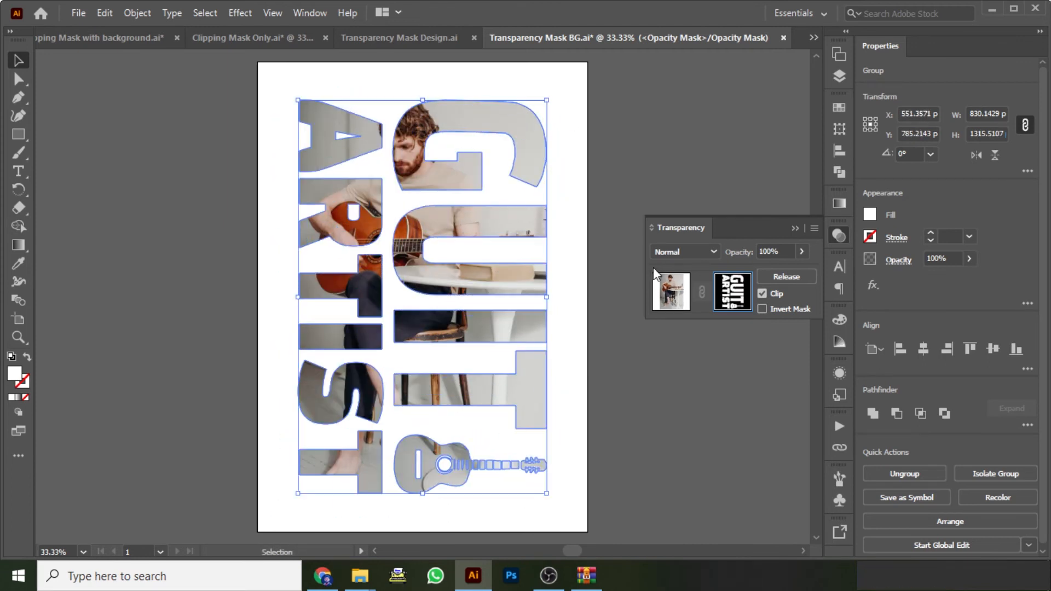
Leave mask editing, relink the opacity mask to the image, and try moving the image, undoing each move.
click(677, 297)
drag(446, 208, 477, 250)
key(ctrl+z)
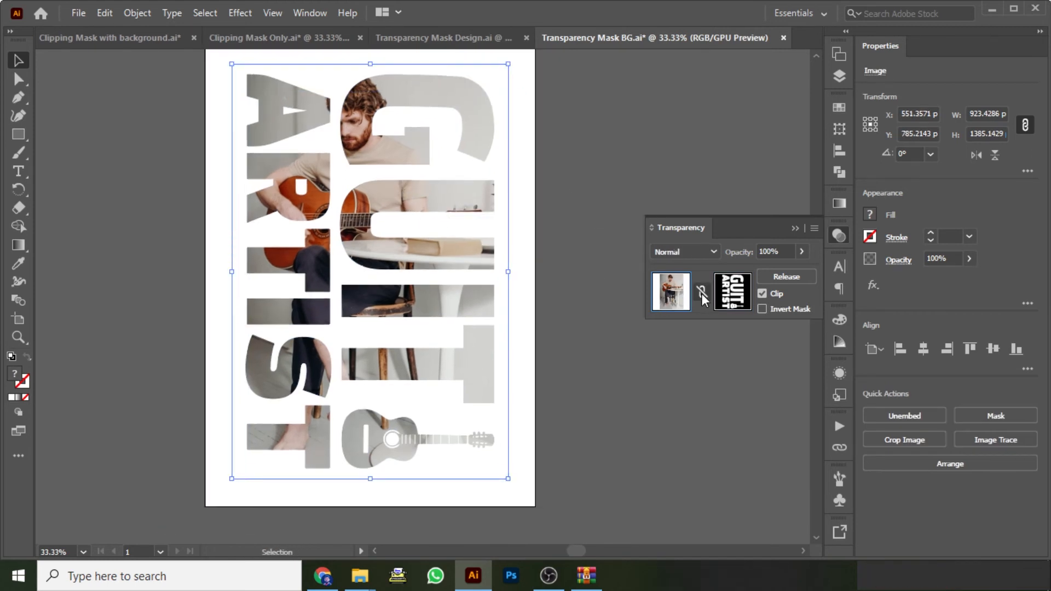
click(697, 305)
drag(418, 158, 424, 193)
key(ctrl+z)
Turn off Clip and turn on Invert Mask for the image's opacity mask, and deselect the image.
click(762, 294)
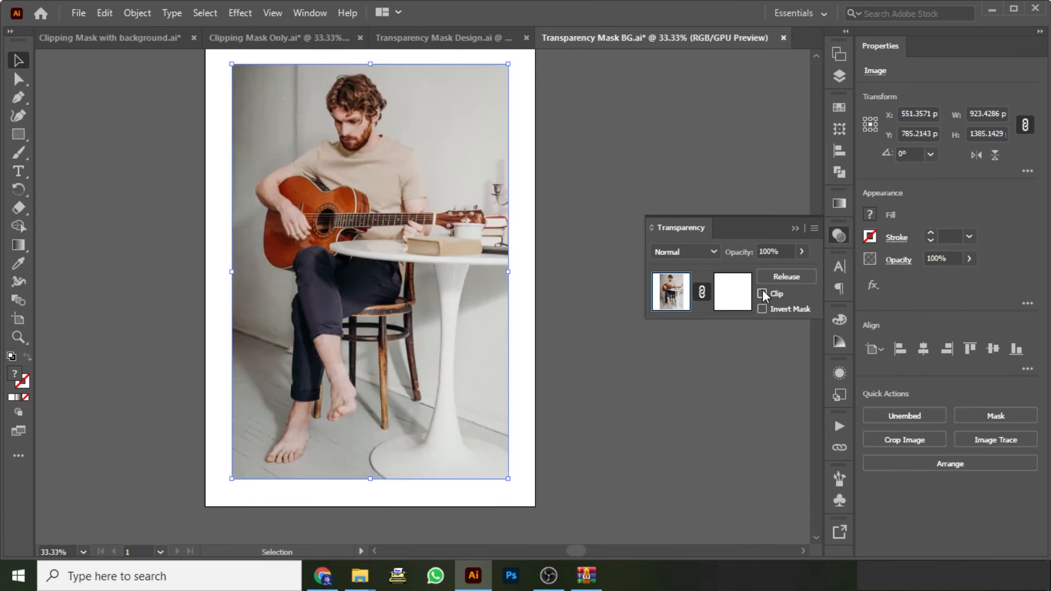
click(763, 309)
click(575, 183)
Draw a rectangle about 1103 by 1570 pt covering the artboard and fill it with the orange-red swatch.
key(space)
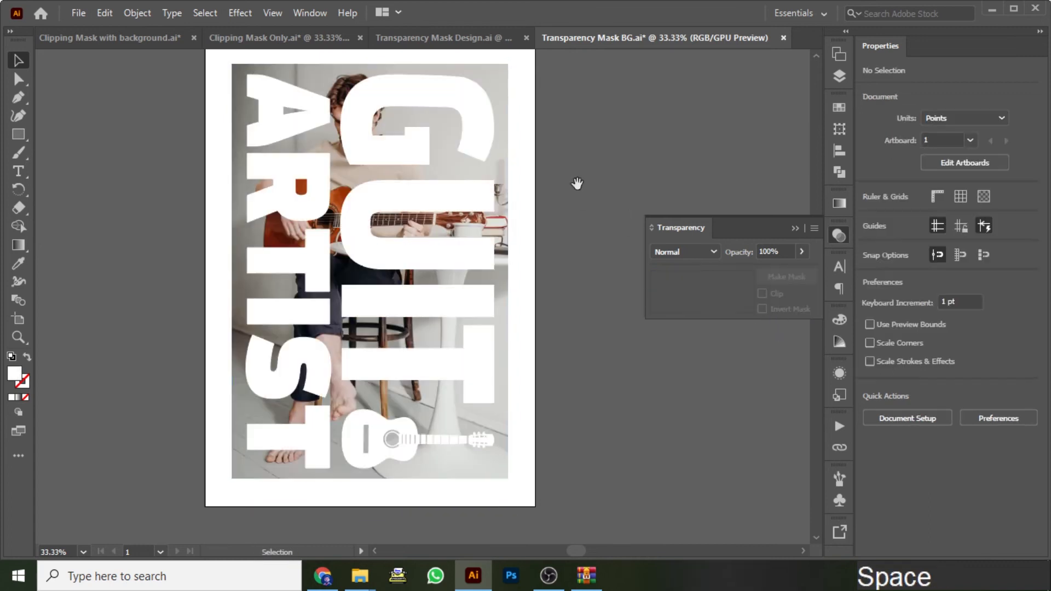
drag(576, 198, 559, 207)
key(m)
drag(188, 57, 518, 527)
key(v)
click(869, 214)
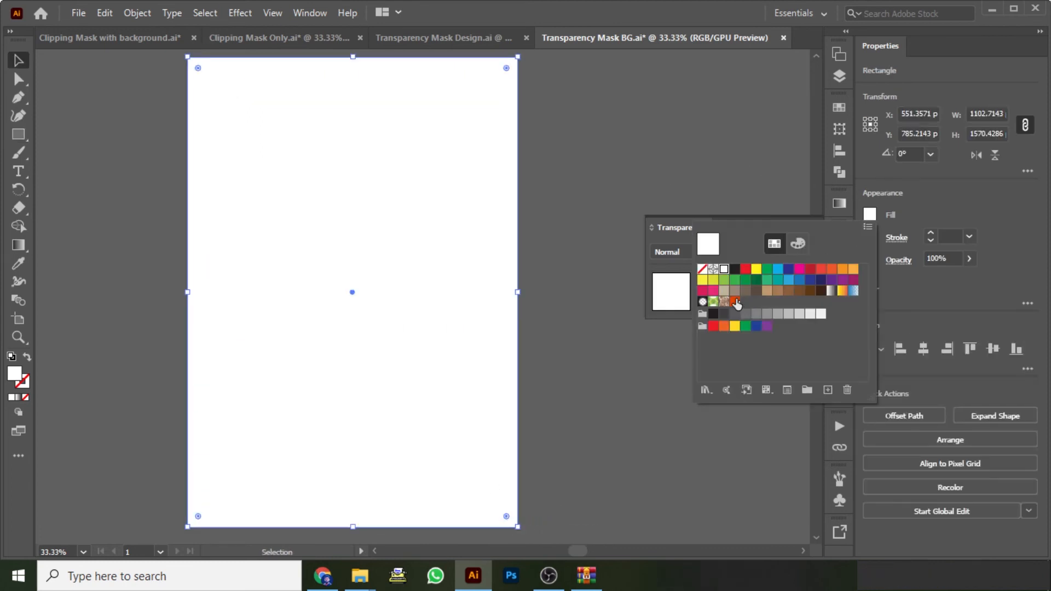
click(705, 298)
click(456, 153)
Move the orange-red rectangle below the masked image in the layer order.
click(840, 75)
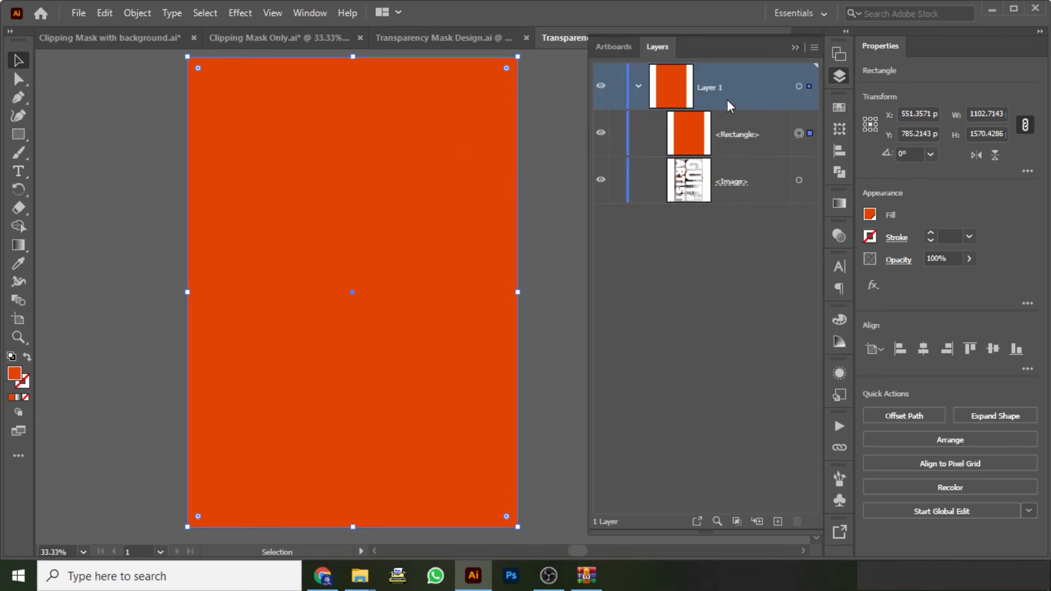
drag(734, 134, 733, 201)
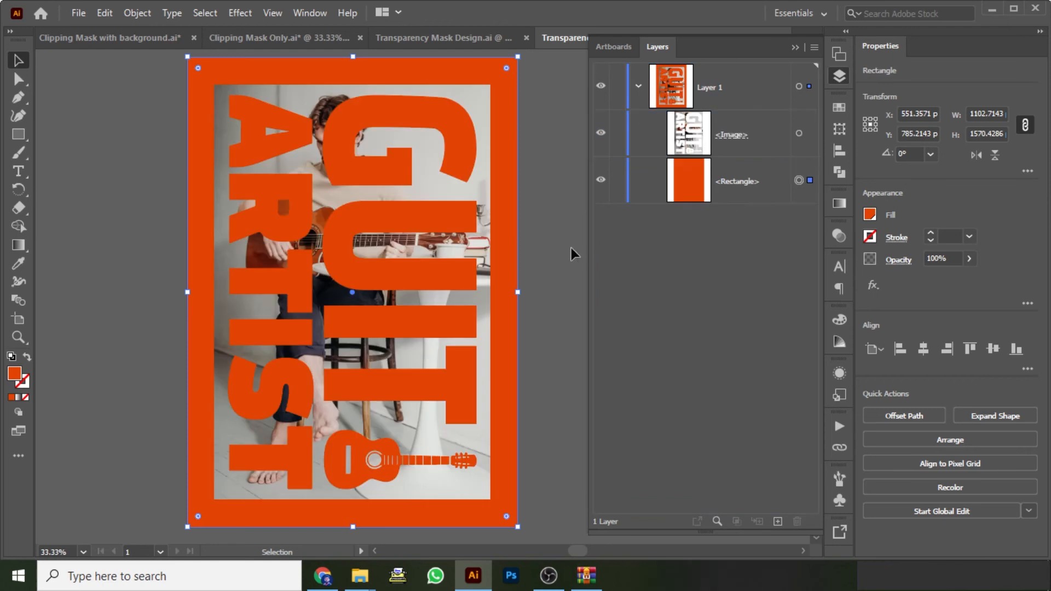
click(534, 202)
Try a green fill swatch on the background rectangle, undo the color change, and deselect it.
click(513, 139)
click(869, 215)
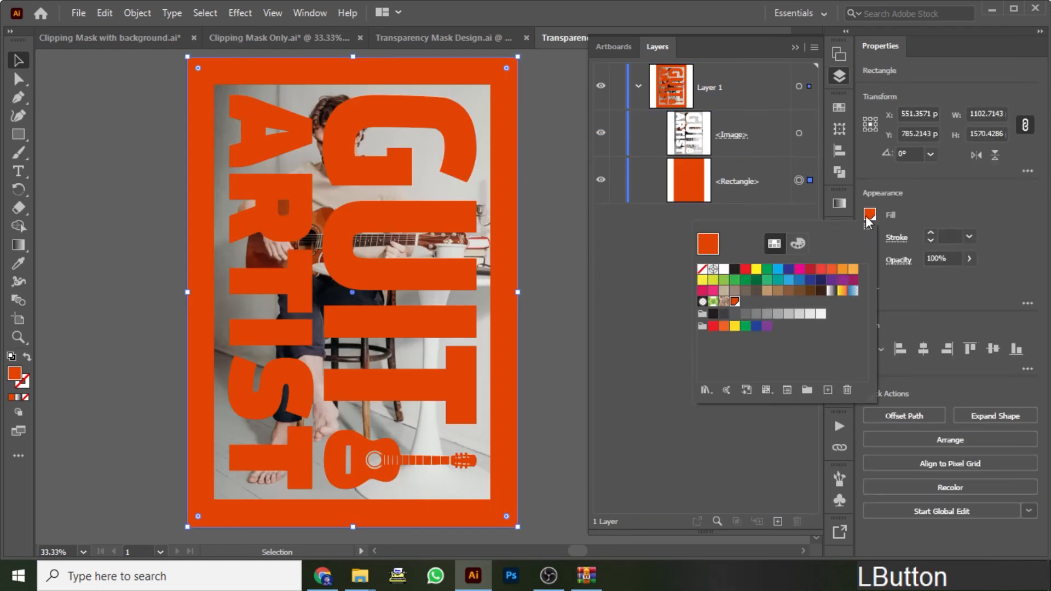
click(746, 281)
key(ctrl+z)
click(561, 196)
key(ctrl+z)
click(561, 196)
Select the masked image above the background rectangle and try toggling its opacity mask's Invert Mask and Clip options.
click(799, 133)
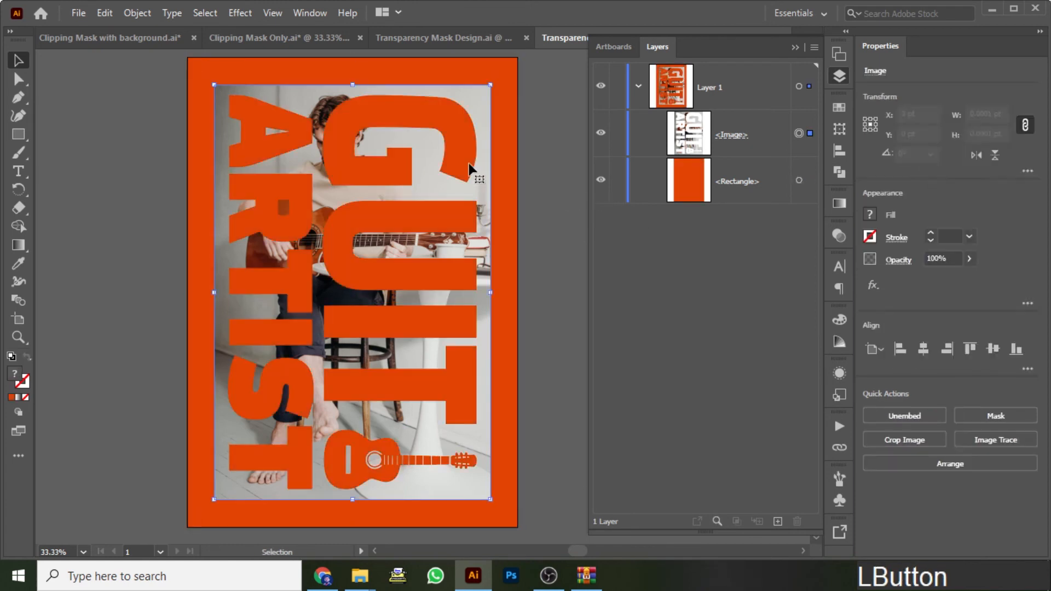
click(837, 235)
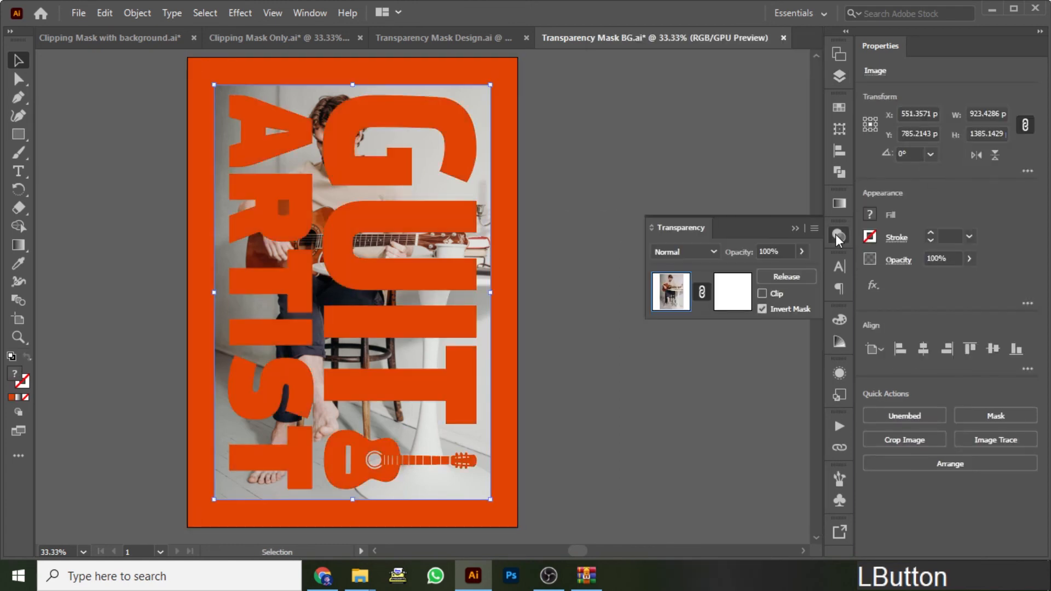
click(762, 308)
click(762, 294)
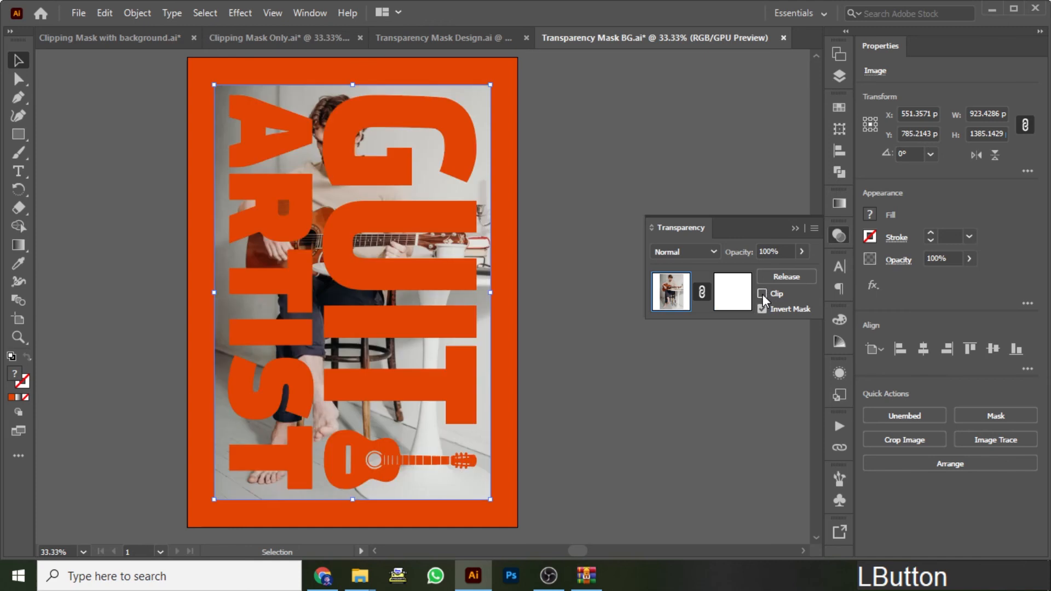
Reselect the masked image, turn off its opacity mask's Invert Mask option and turn Clip back on.
click(579, 176)
click(483, 122)
click(763, 310)
click(761, 294)
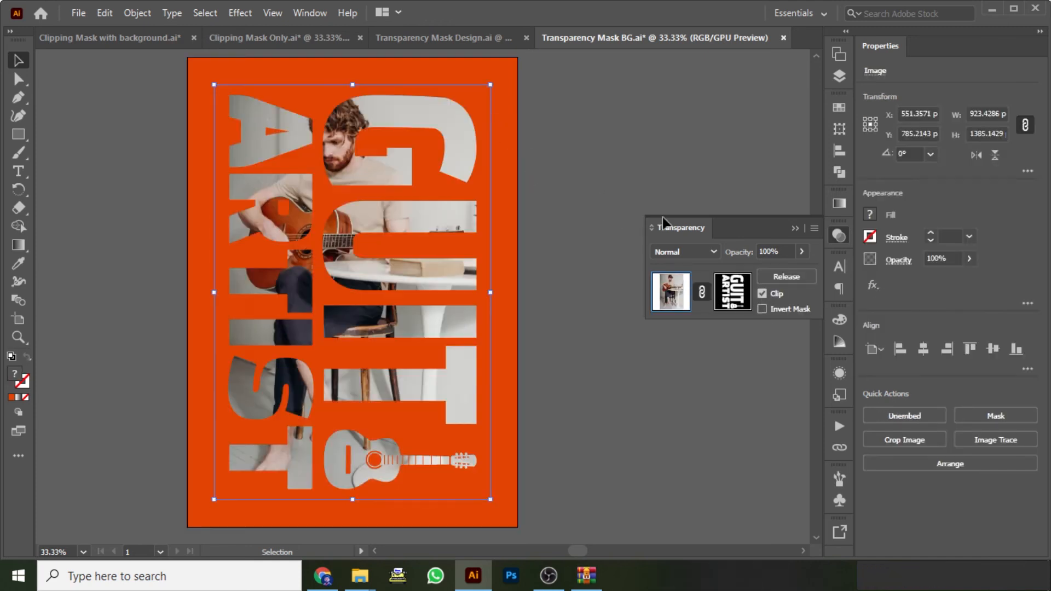
Try the Darken, Multiply and Color Dodge blend modes on the masked image.
click(673, 252)
click(682, 289)
click(682, 252)
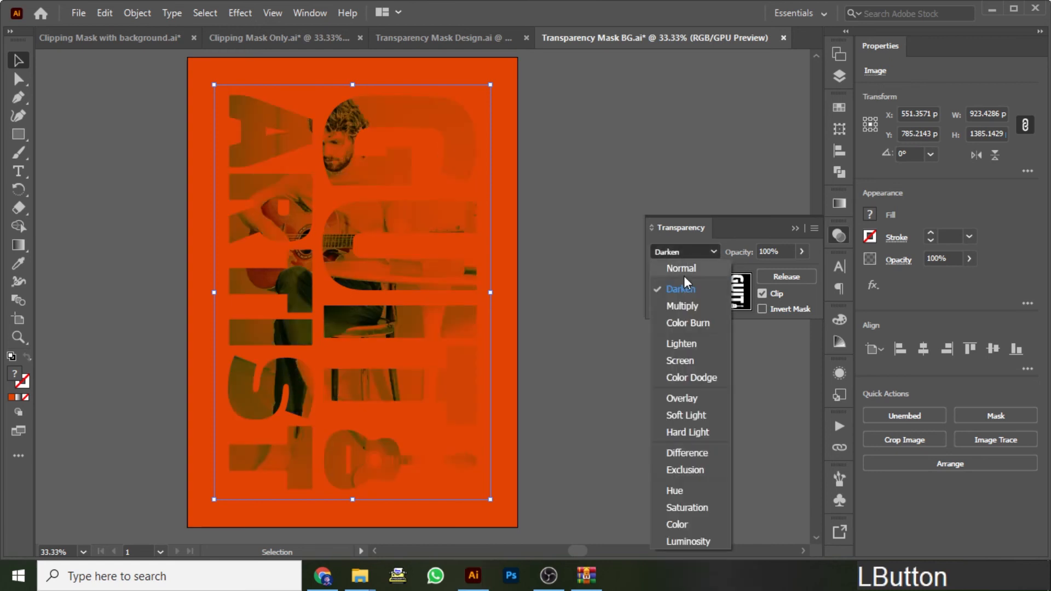
click(684, 305)
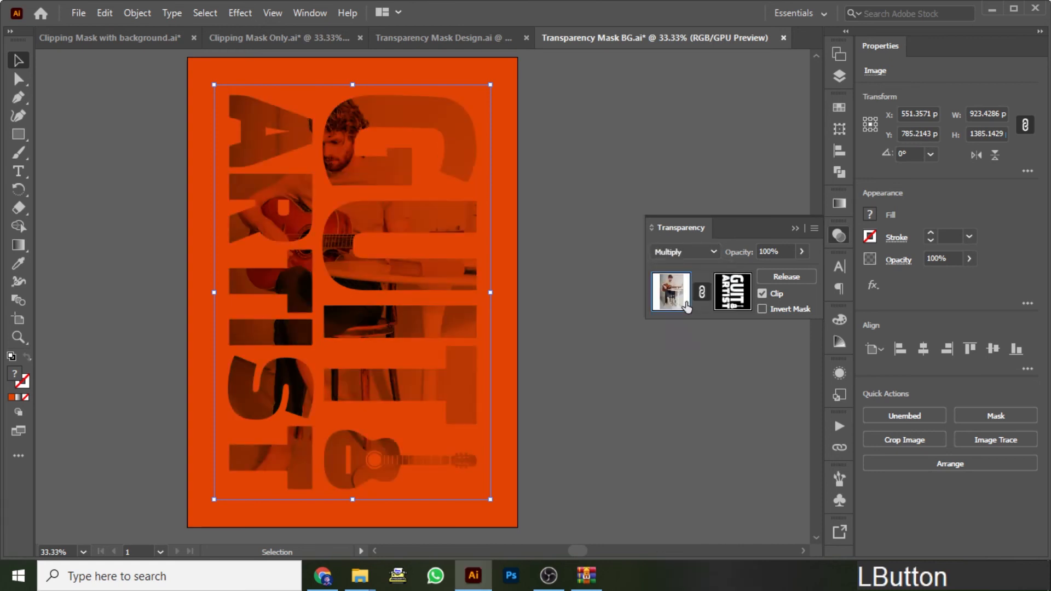
click(682, 254)
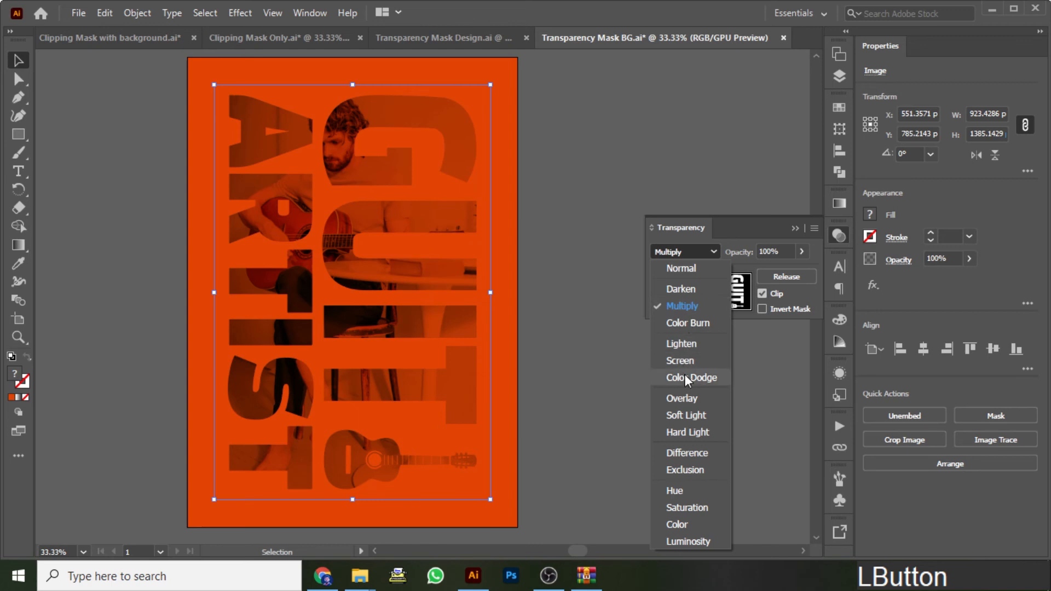
click(684, 375)
Try the Overlay, Hue and Color blend modes on the masked image and settle on Luminosity.
click(678, 252)
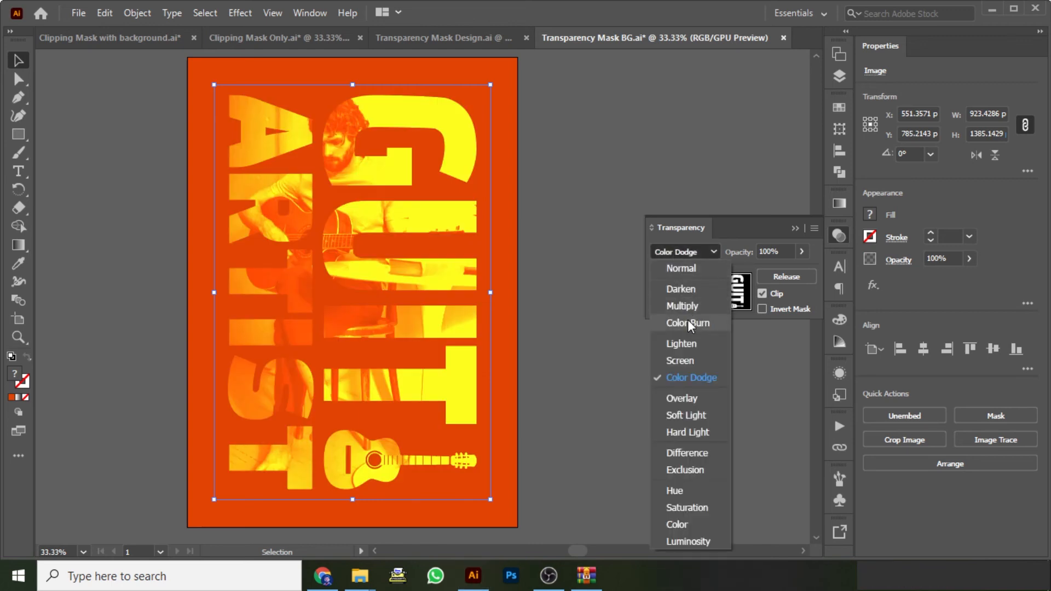
click(681, 398)
click(686, 251)
click(675, 491)
click(684, 252)
click(681, 524)
click(684, 252)
click(688, 541)
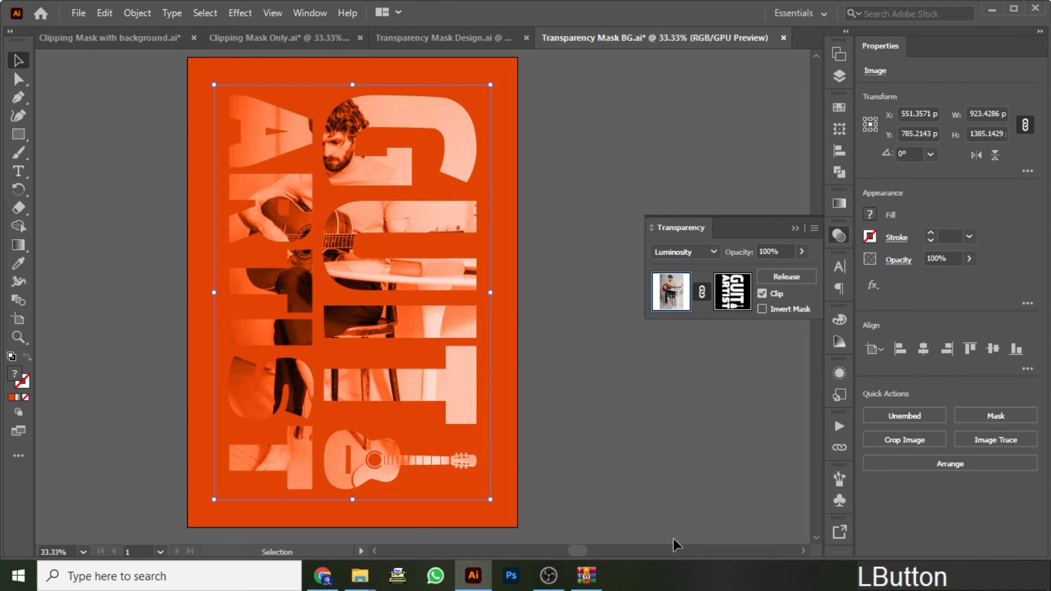
Try out the opacity slider on the masked image and deselect it.
click(801, 252)
mouse_move(798, 269)
mouse_down()
mouse_move(769, 270)
mouse_move(811, 272)
mouse_up()
click(553, 353)
drag(575, 373, 510, 378)
drag(515, 342, 501, 345)
Draw a rectangle about 324 by 432 pt beside the artboard and set its opacity to 29%.
click(475, 284)
key(m)
drag(434, 195, 531, 325)
click(793, 252)
drag(802, 255, 760, 270)
Move the semi-transparent rectangle partly over the poster's lettering and the artboard edge.
text(v)
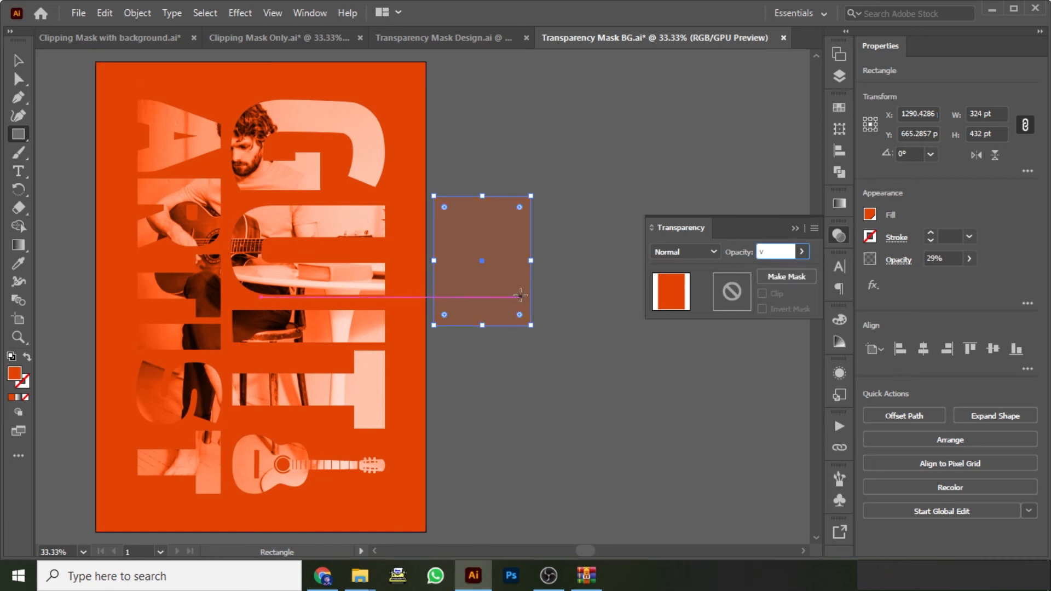
click(18, 60)
drag(500, 286, 416, 247)
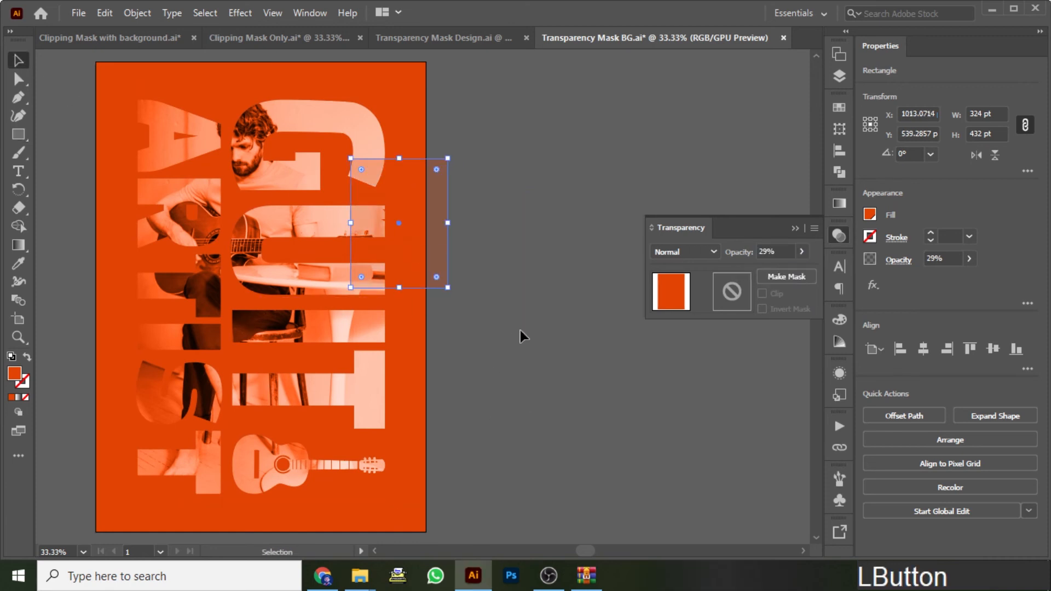
Switch to the Clipping Mask with background document and display its layers.
click(146, 36)
drag(582, 388, 556, 359)
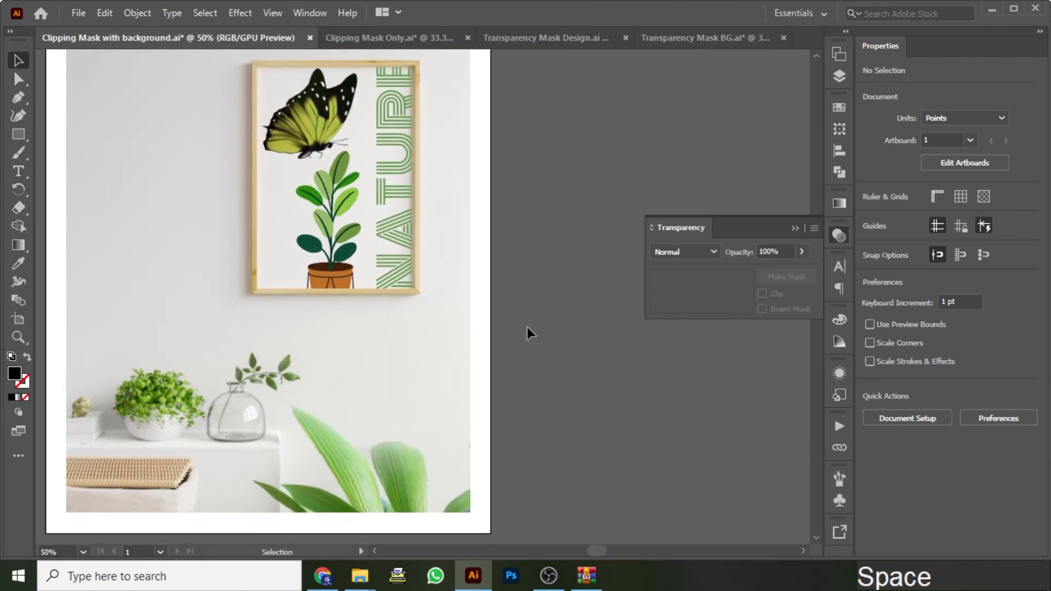
click(837, 234)
click(839, 77)
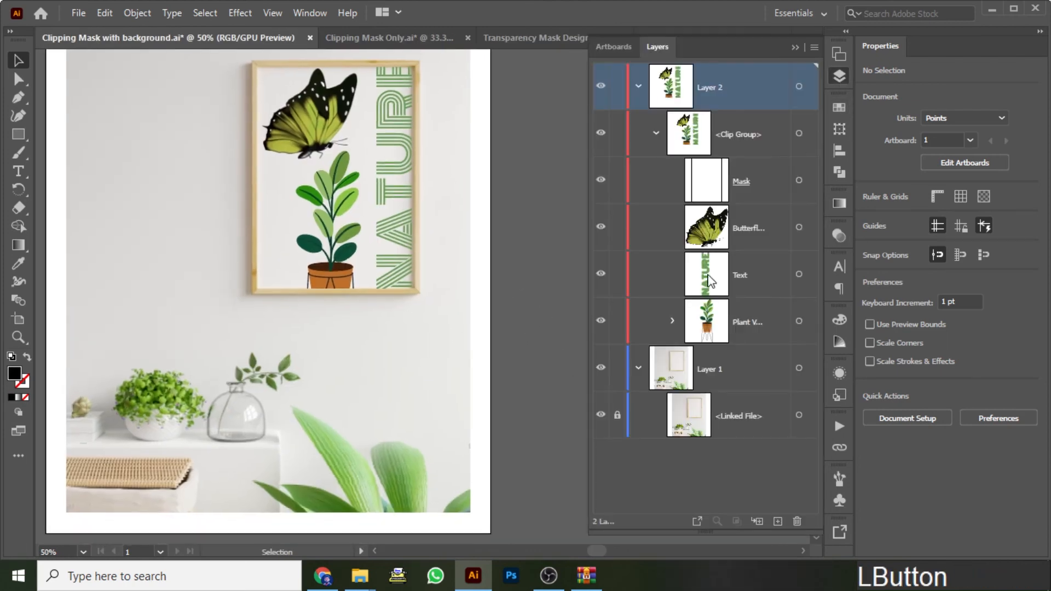
drag(482, 286, 460, 298)
Add the text "Greeny" below the picture frame, enlarge it to about 51.49 pt and set its font to Monopoly.
key(t)
click(350, 363)
text(Greeny)
key(Escape)
drag(384, 358, 456, 335)
click(937, 346)
key(Up)
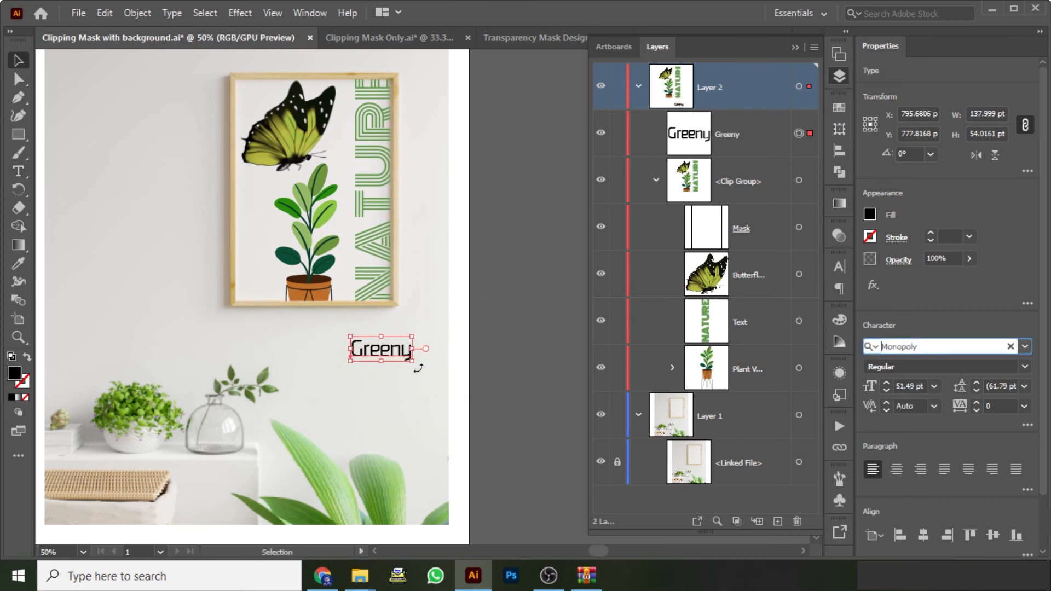
Rotate the Greeny text 90° and fill it with the brown sampled from the plant pot.
drag(418, 369, 408, 311)
key(i)
click(310, 283)
key(v)
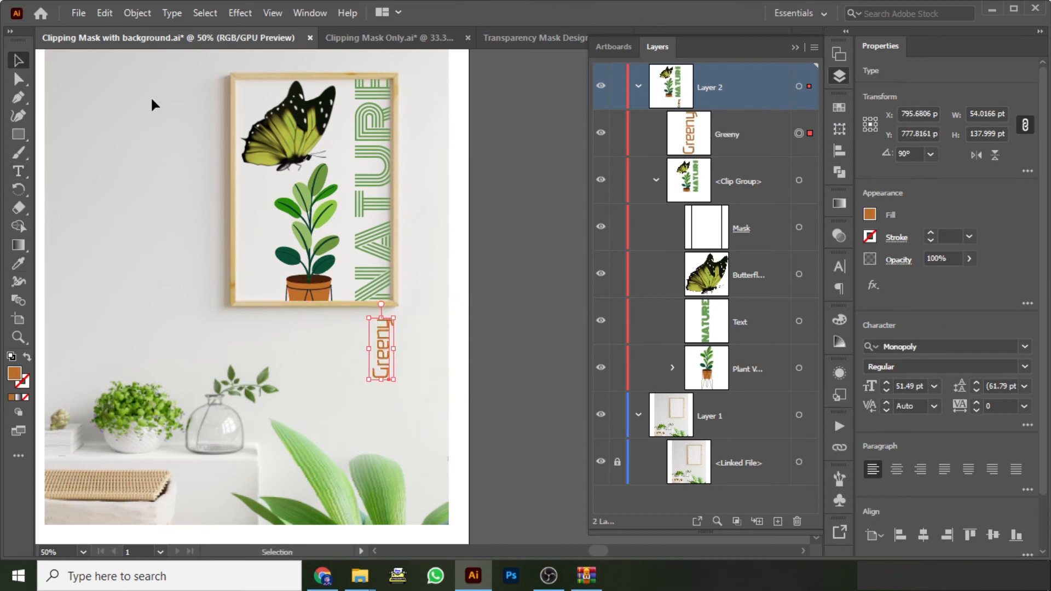
Cut the Greeny text and paste it inside the isolated clipping mask of the framed poster.
click(100, 15)
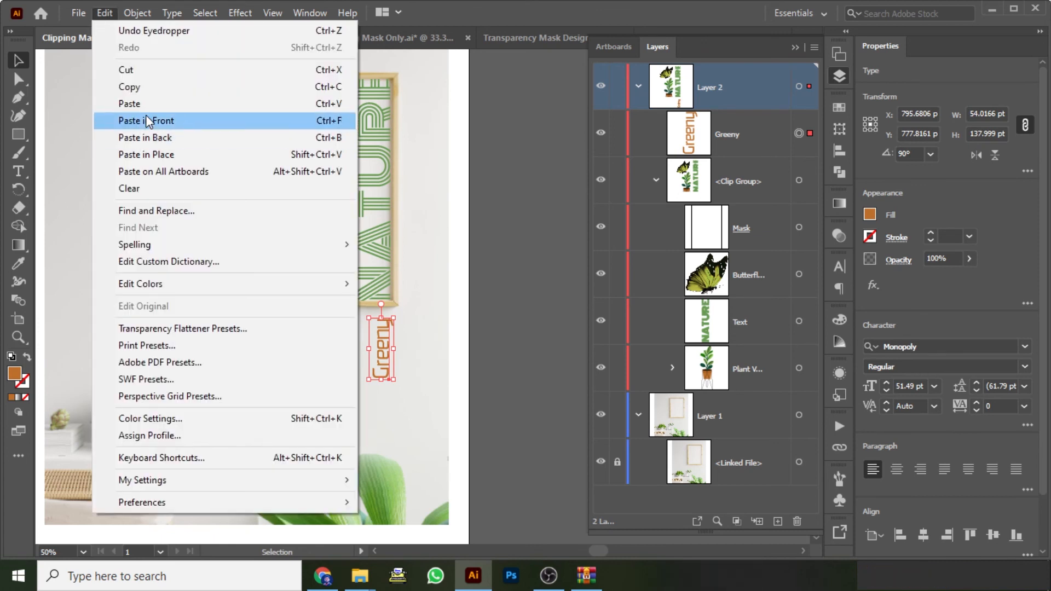
click(146, 74)
click(360, 215)
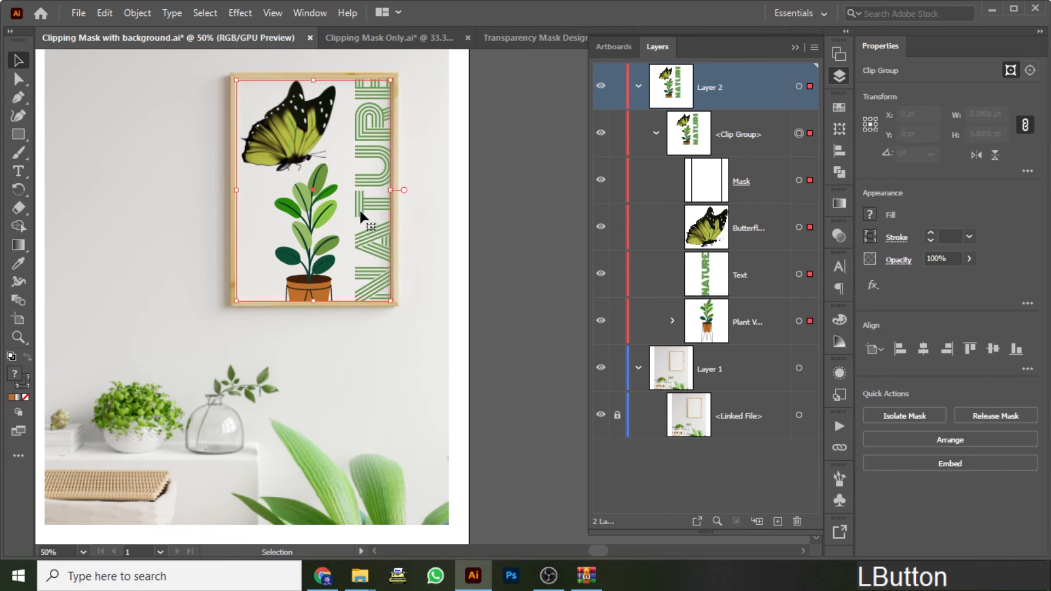
right_click(360, 210)
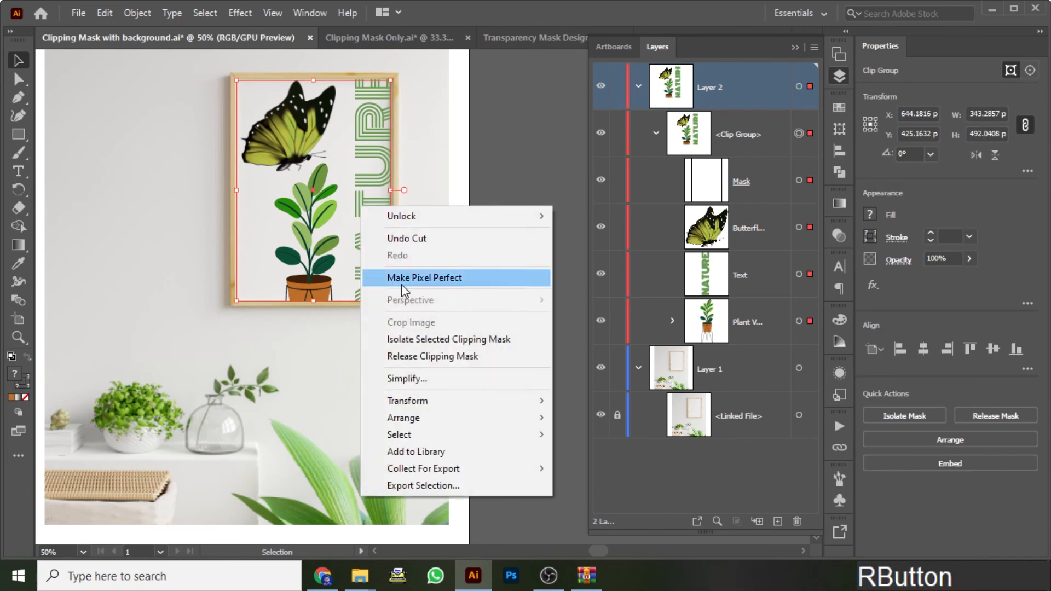
click(426, 345)
click(104, 12)
click(129, 104)
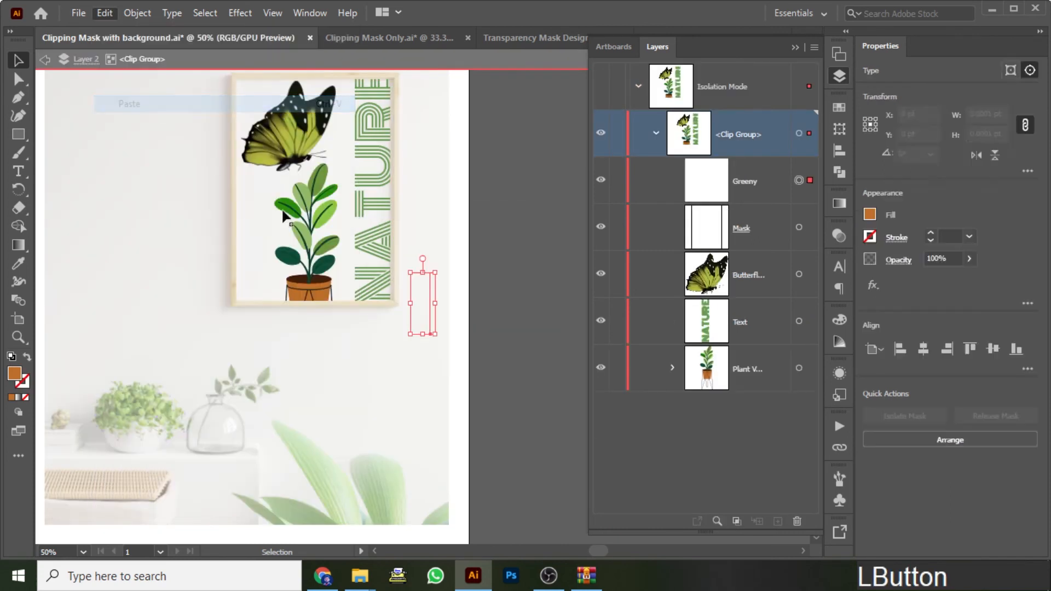
Position the Greeny text between the plant pot and the NATURE lettering, and exit isolation mode.
drag(428, 297, 341, 256)
drag(310, 244, 359, 307)
click(344, 222)
double_click(524, 306)
key(space)
drag(524, 306, 538, 310)
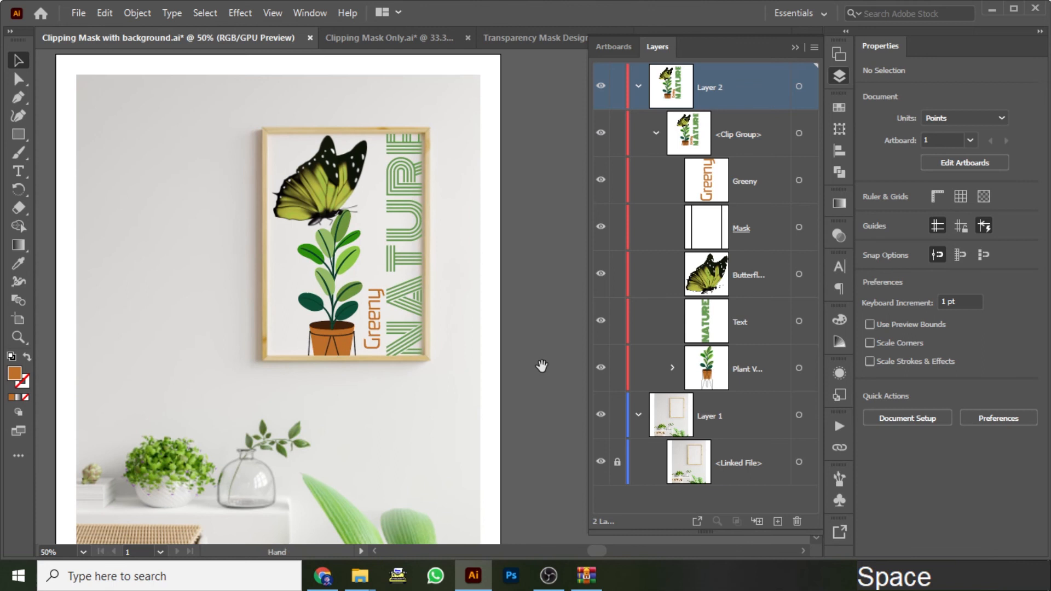
Isolate the framed poster's clipping mask for editing.
drag(542, 366, 526, 361)
click(331, 163)
right_click(327, 159)
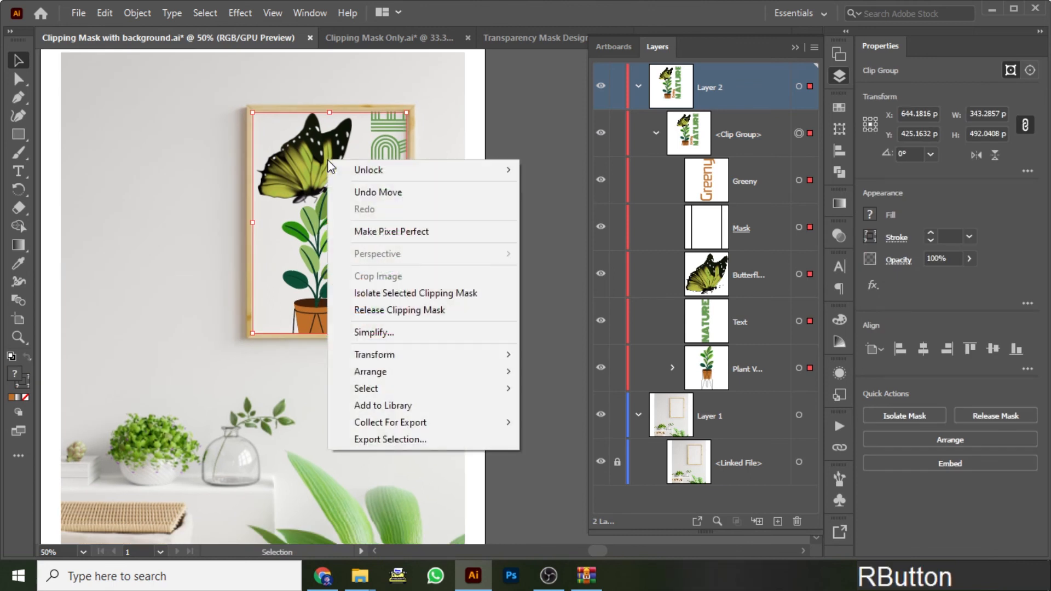
click(395, 295)
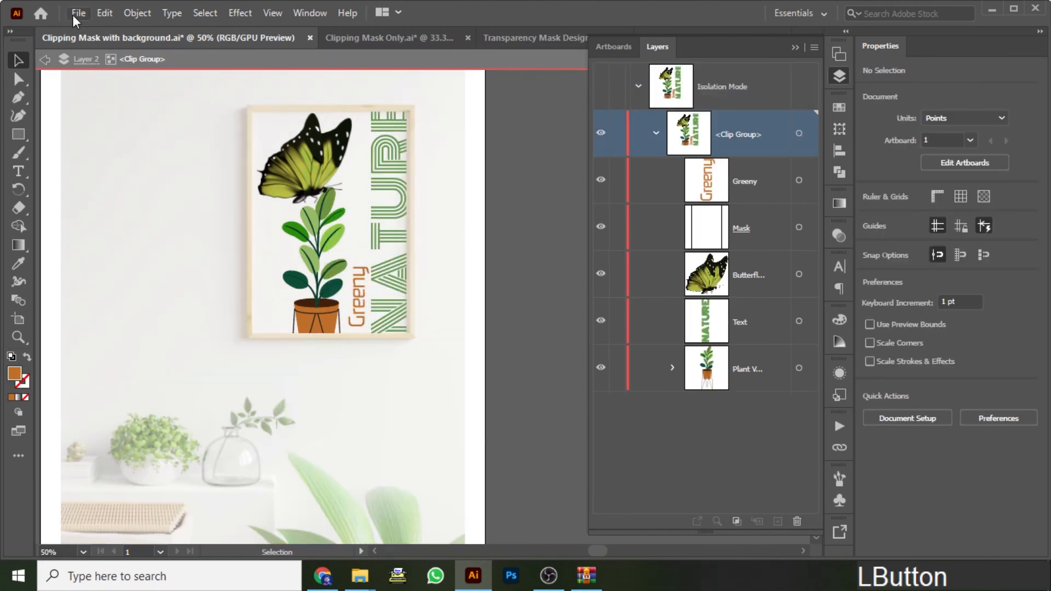
Place the Green_Butterfly_PNG_Clipart_Image file from Downloads inside the isolated clip group as a second butterfly.
click(78, 13)
click(131, 280)
scroll(71, 112, up, 3)
click(68, 267)
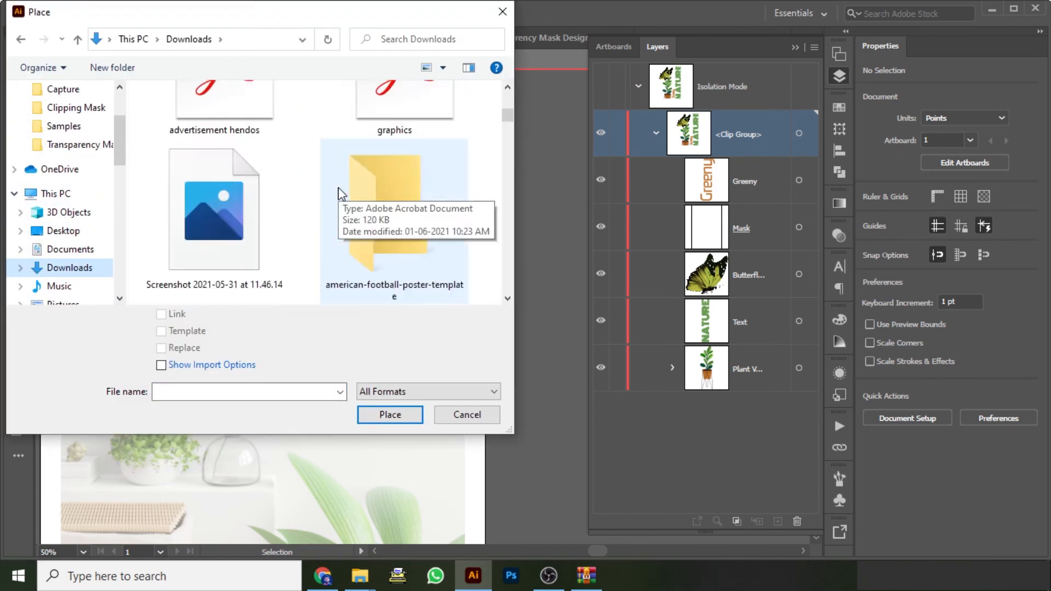
scroll(340, 188, down, 3)
click(249, 249)
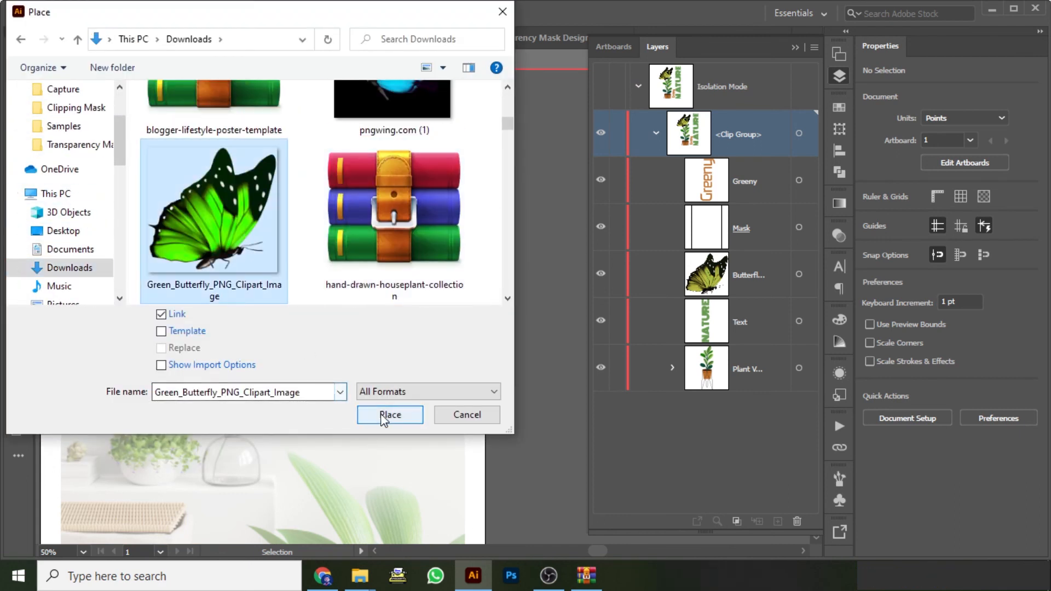
click(390, 415)
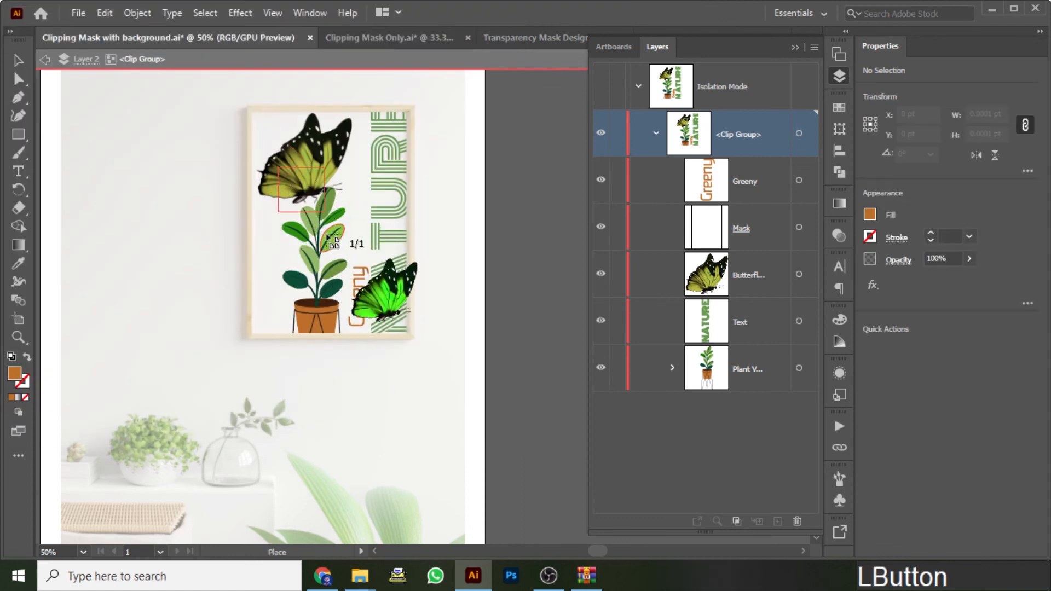
click(277, 167)
scroll(280, 173, up, 3)
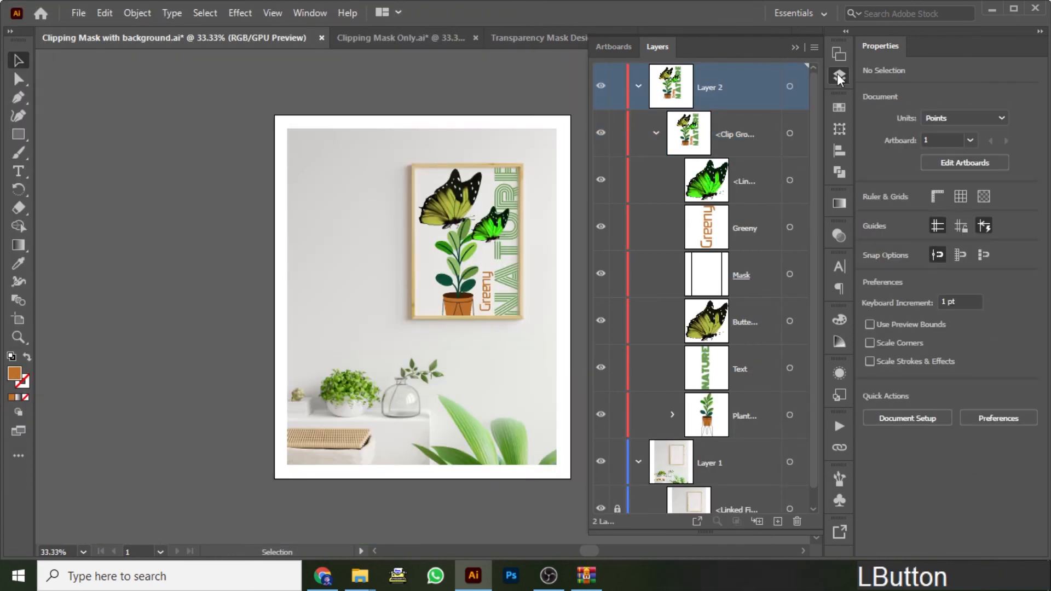
click(837, 76)
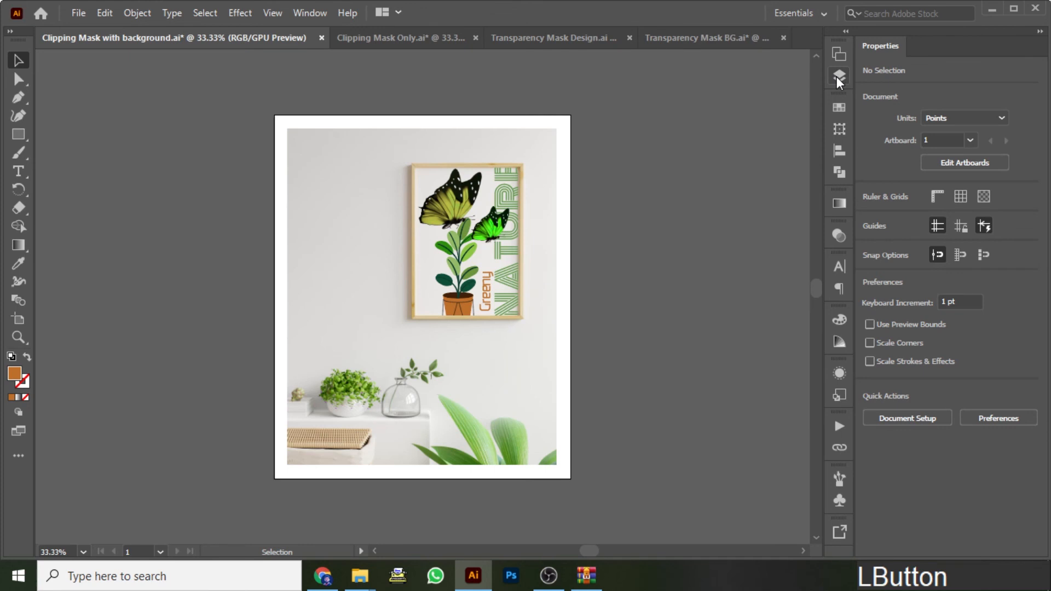
Switch to the Transparency Mask BG document and add the text "ACOUSTIC" beside the artboard.
click(691, 39)
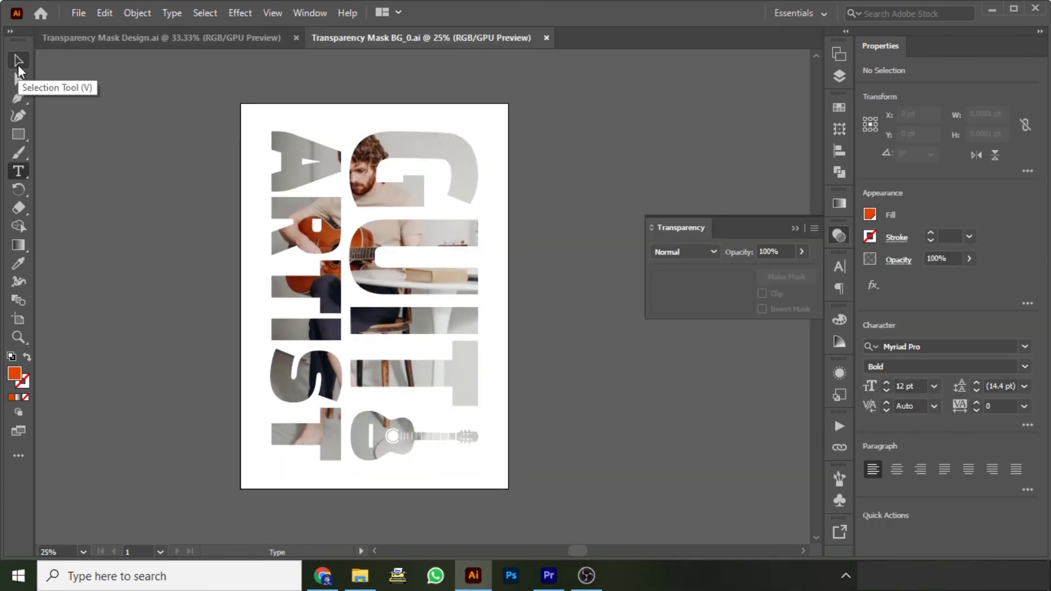
click(540, 382)
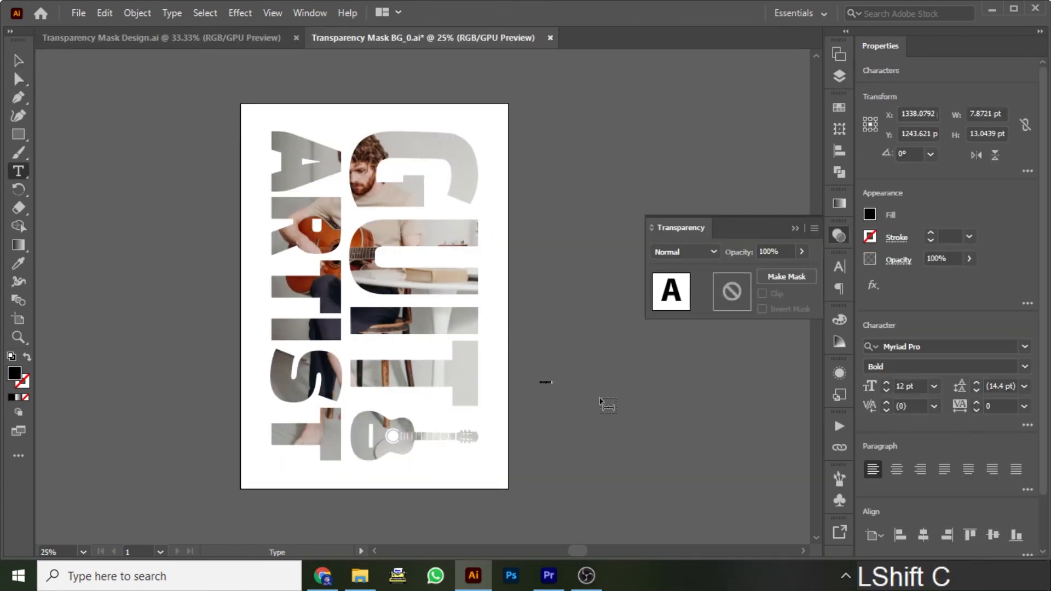
drag(603, 404, 699, 469)
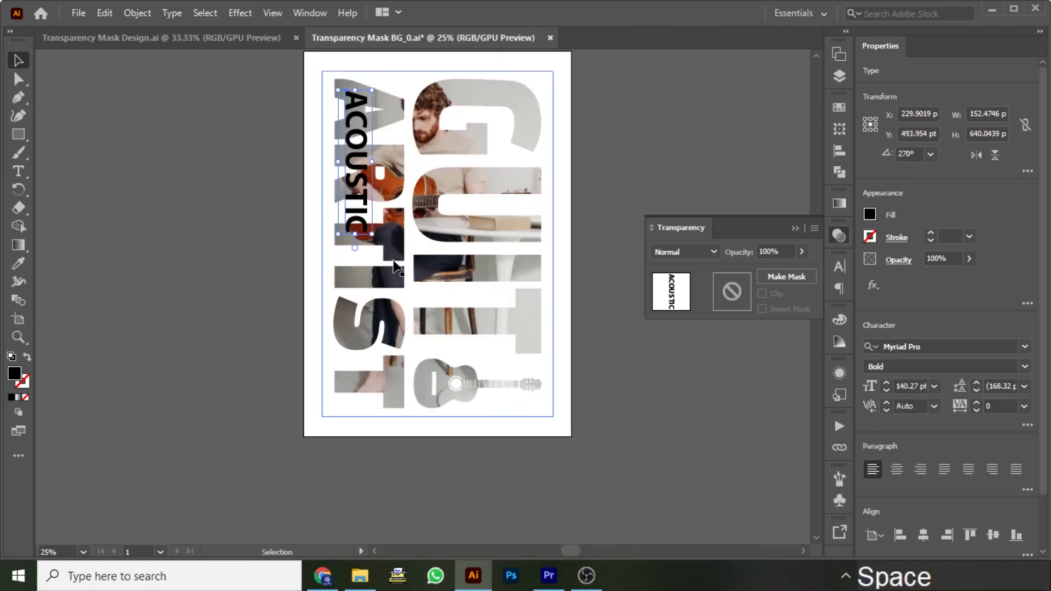
Enlarge the vertical ACOUSTIC text to span the ARTIST lettering and fill it with orange-red.
drag(372, 234, 425, 383)
key(shift+Left)
key(shift+Left)
key(shift+Left)
key(shift+Left)
click(870, 215)
click(734, 305)
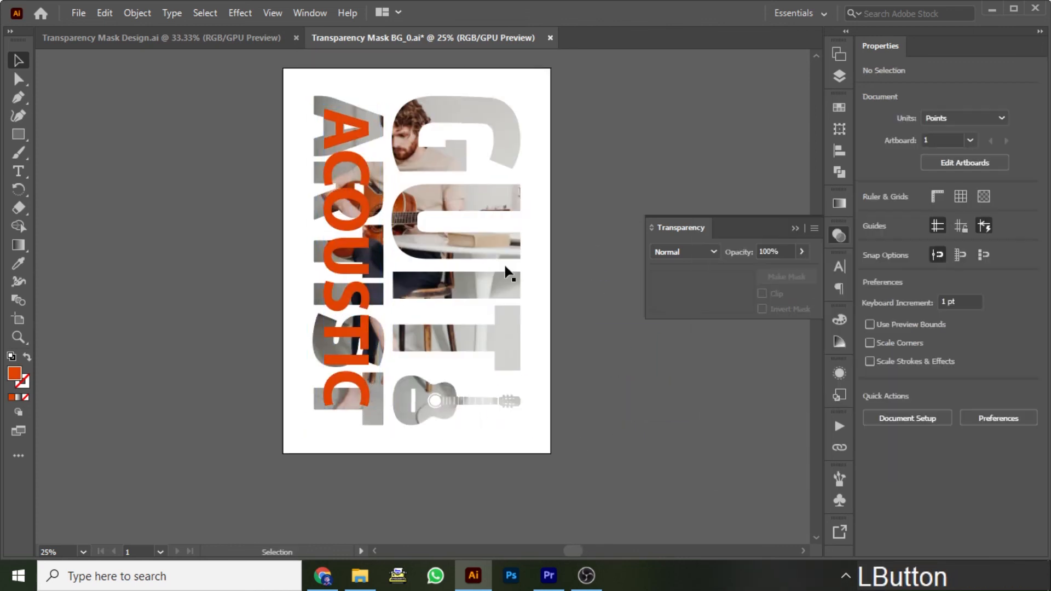
Release the guitarist image's opacity mask and deselect the artwork.
click(508, 273)
click(793, 276)
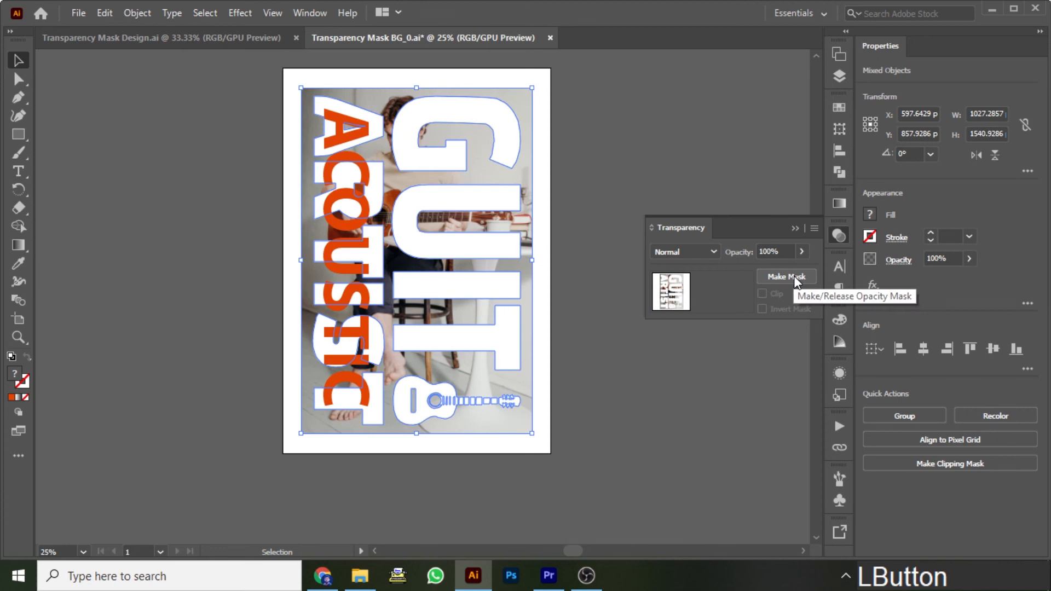
click(557, 152)
Move the white GUIT ARTIST lettering group above the ACOUSTIC text in the layer order.
click(421, 113)
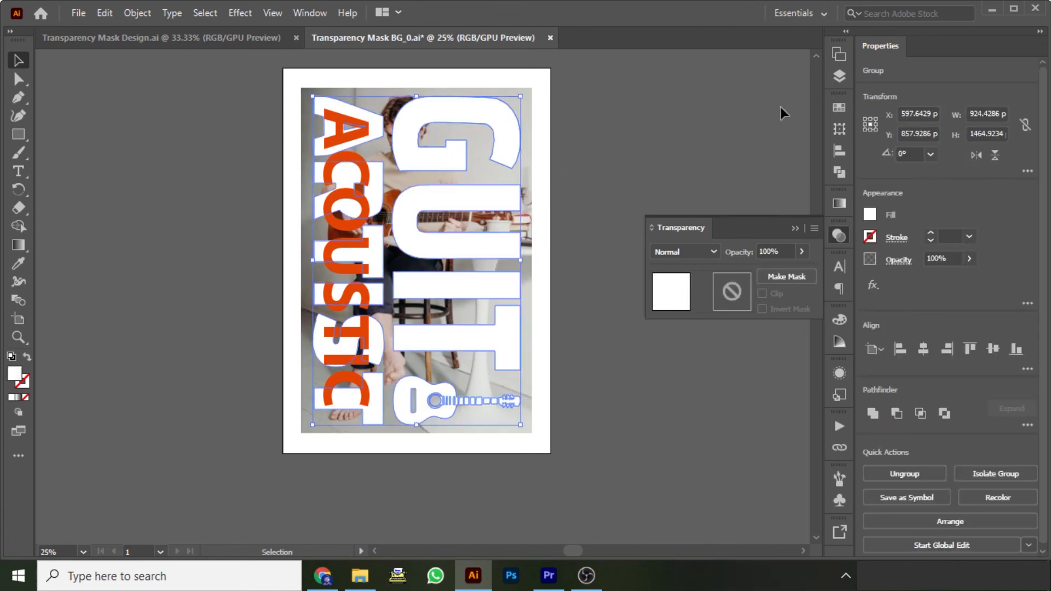
click(838, 77)
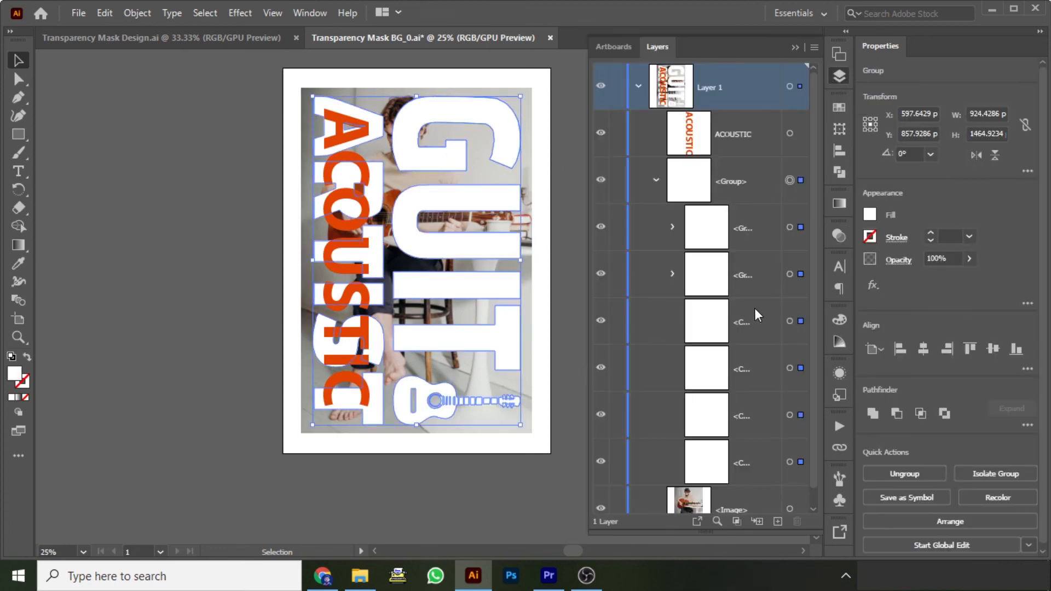
click(760, 183)
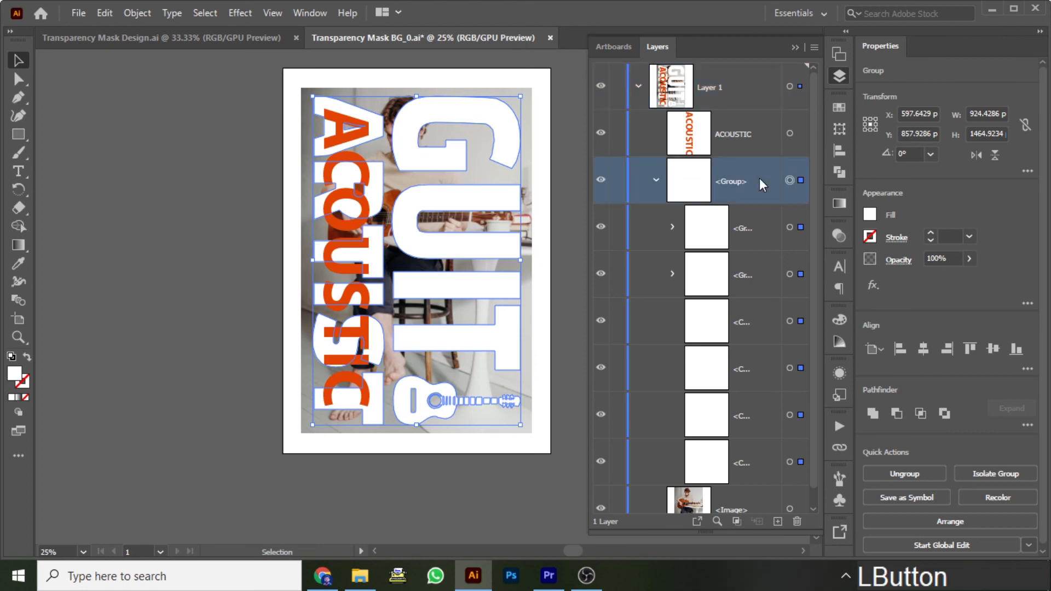
drag(760, 179, 748, 133)
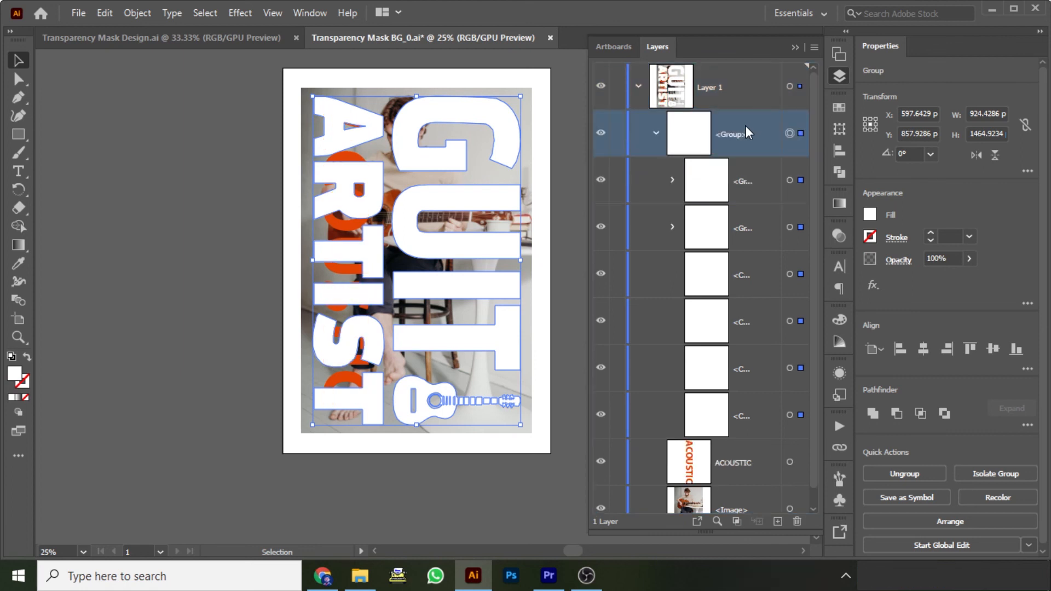
click(249, 104)
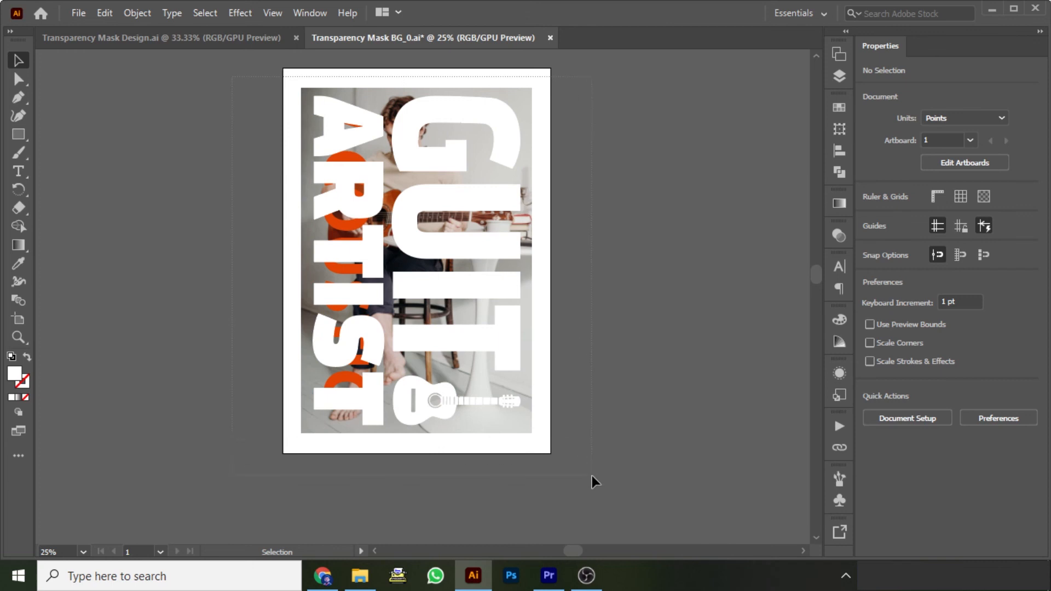
Select all the artwork and make an opacity mask from the white lettering over the image and ACOUSTIC text.
key(ctrl+a)
click(839, 241)
click(793, 277)
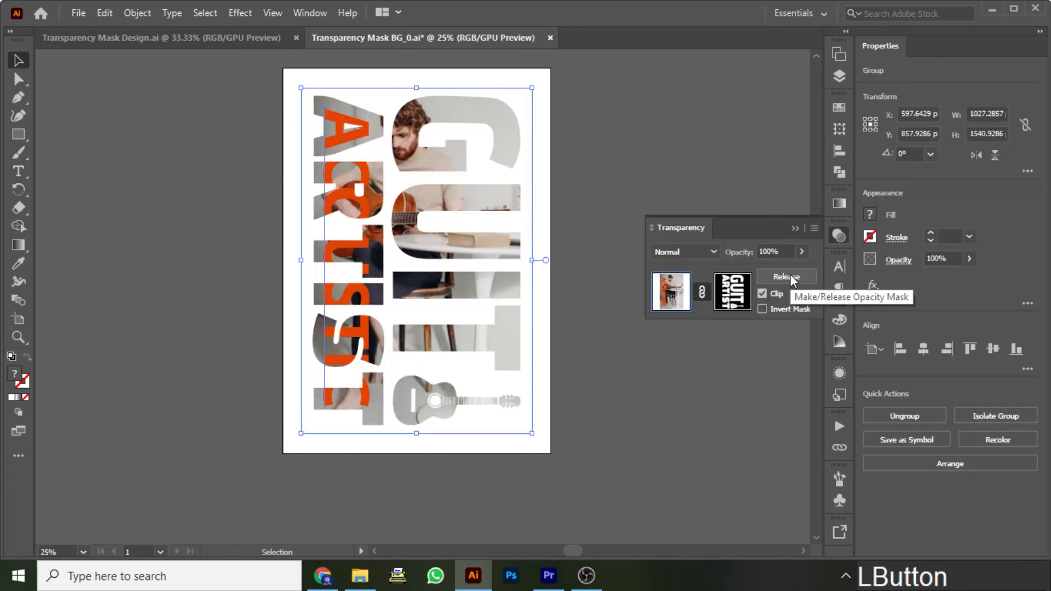
Paste a copy of the white GUIT ARTIST lettering in place over the orange poster.
click(596, 447)
key(space)
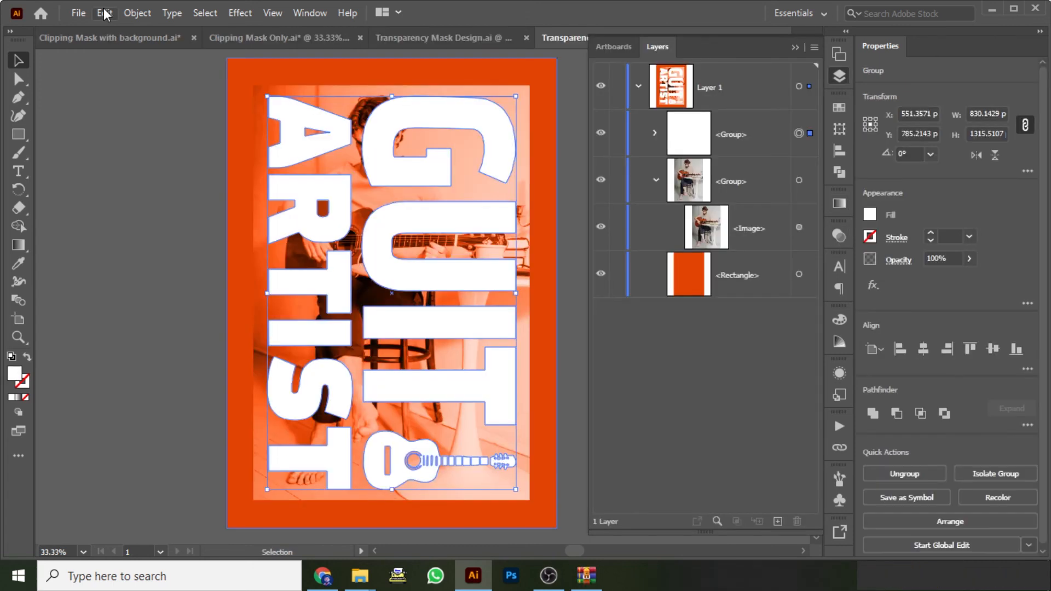
click(104, 14)
click(141, 106)
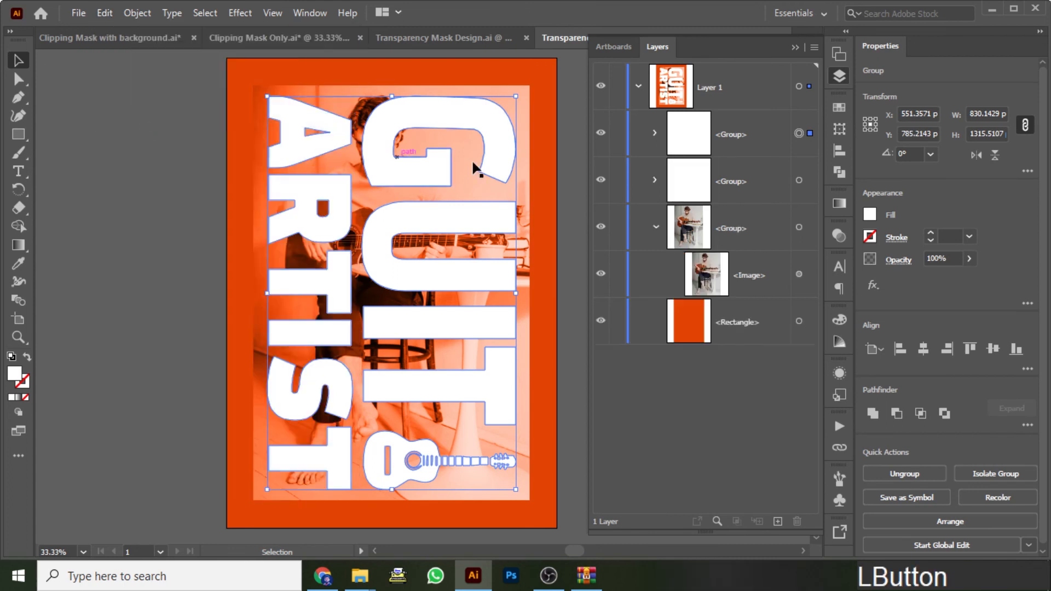
Make an opacity mask on the guitarist image from the copied white lettering and deselect the result.
shift+click(461, 91)
click(838, 235)
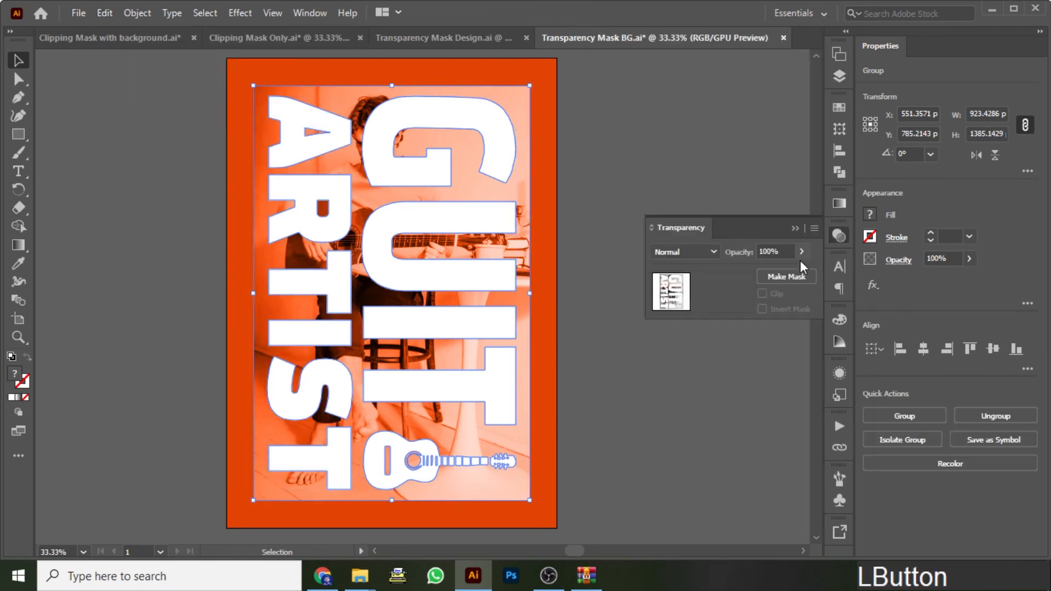
click(787, 276)
click(597, 186)
Nudge the remaining white lettering slightly right and down, and send it behind the masked guitarist image.
click(486, 139)
key(shift+Right)
key(shift+Down)
key(ctrl+[)
click(569, 168)
key(space)
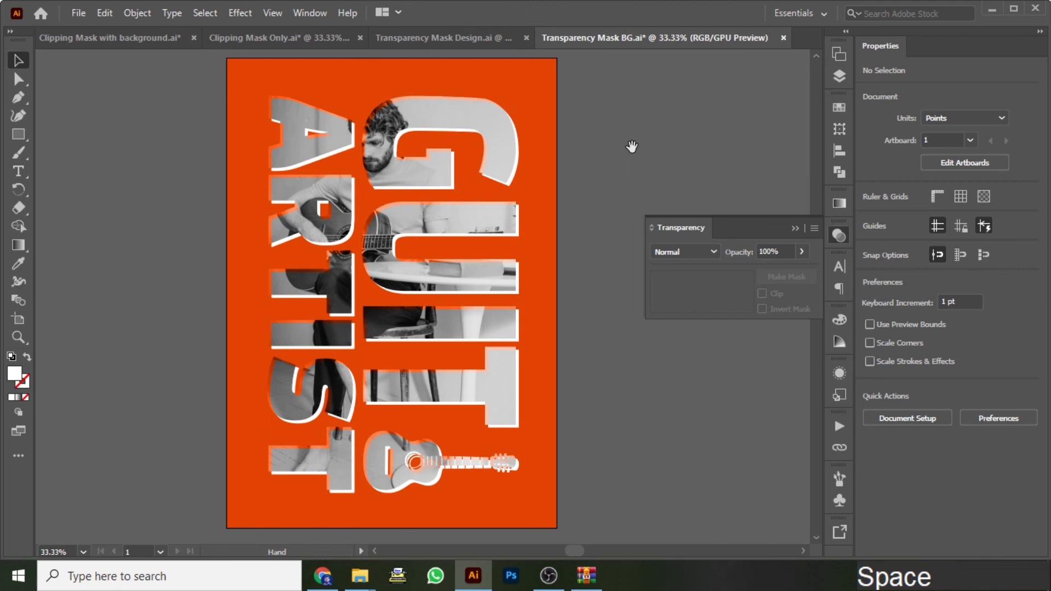
Enlarge the artboard around the orange rectangle to leave an even white margin on all sides.
drag(631, 147, 603, 151)
key(space)
drag(516, 103, 518, 192)
key(shift+o)
drag(479, 156, 504, 136)
key(v)
key(ctrl+KP_0)
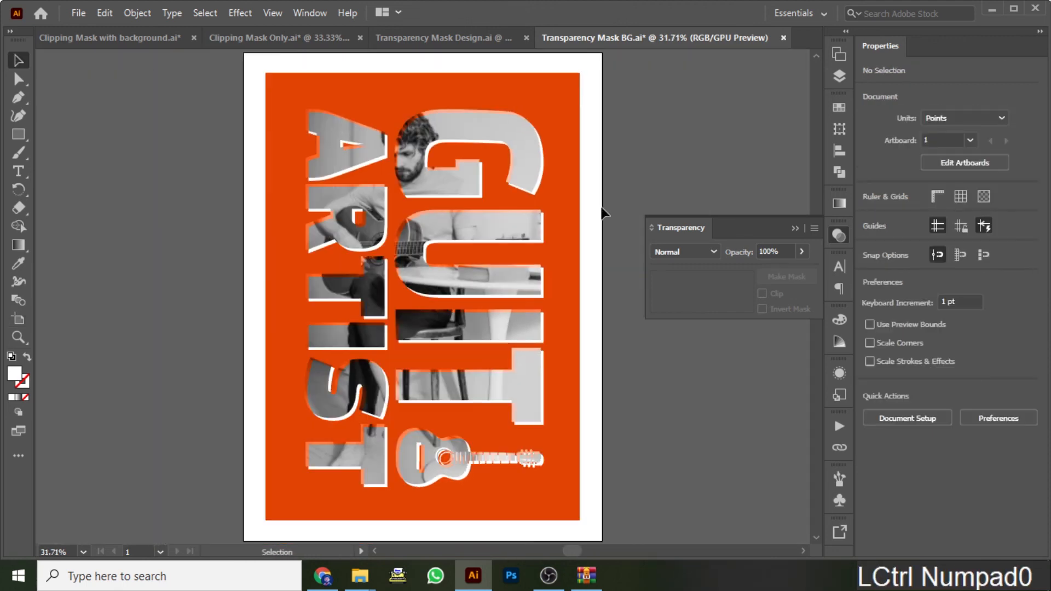
Try shifting the masked guitarist image against the white lettering and orange background, and undo the moves.
click(835, 234)
scroll(305, 103, up, 5)
click(294, 131)
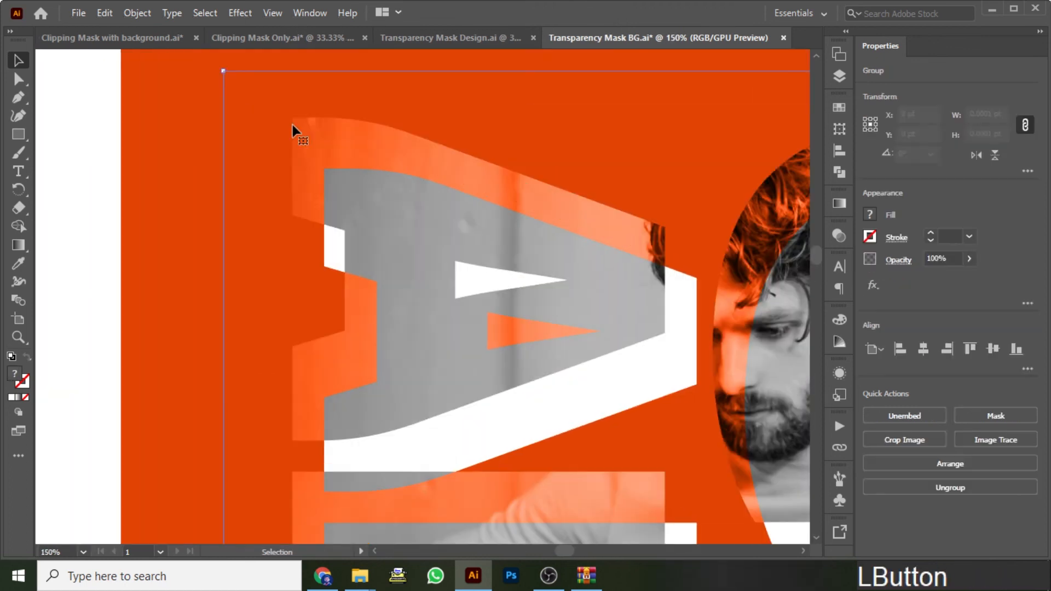
key(ctrl+z)
click(839, 236)
drag(270, 145, 218, 120)
key(ctrl+z)
drag(577, 425, 516, 316)
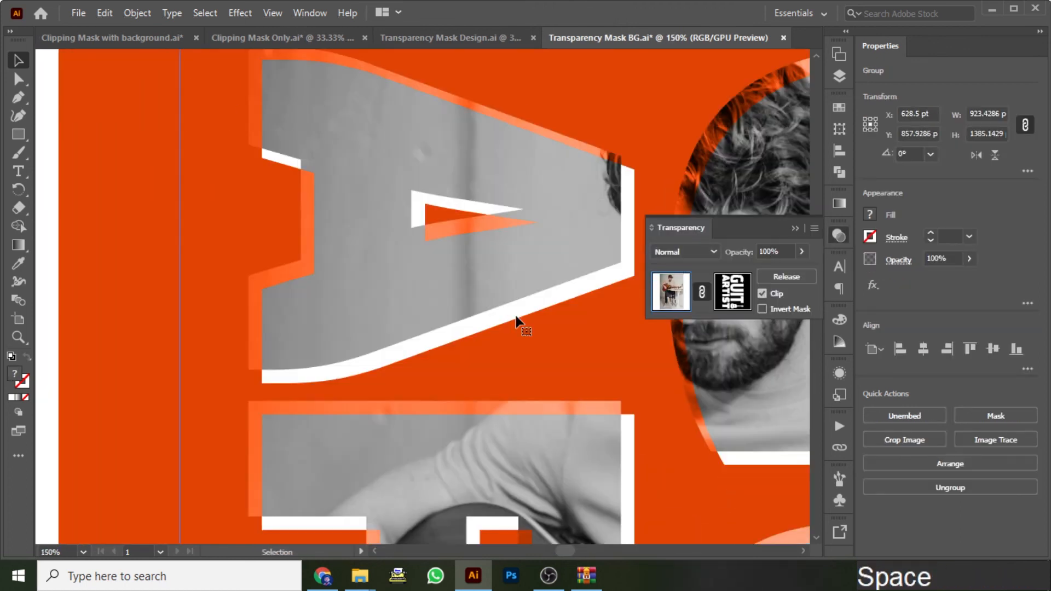
Try several blend modes on the image inside the masked group, keeping one that shows full colour and darkens the orange overlap.
scroll(516, 319, down, 5)
click(839, 77)
click(799, 181)
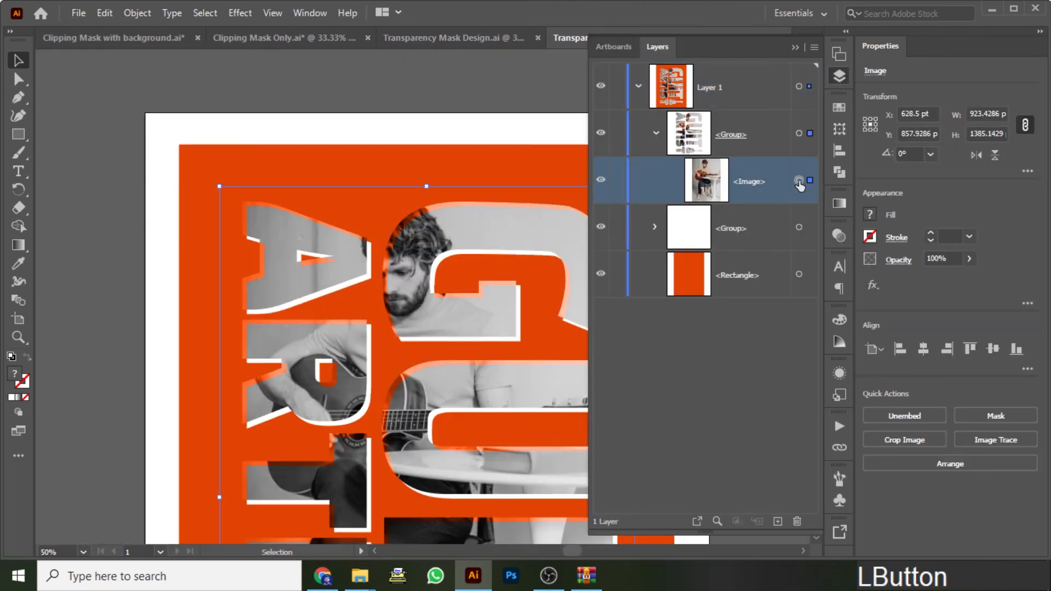
click(838, 237)
click(688, 252)
click(693, 290)
click(688, 253)
click(688, 322)
click(687, 251)
click(688, 305)
click(516, 101)
Examine the blended lettering edges up close and the layer order of the masked poster artwork.
drag(498, 427, 478, 206)
scroll(479, 206, down, 1)
key(ctrl+0)
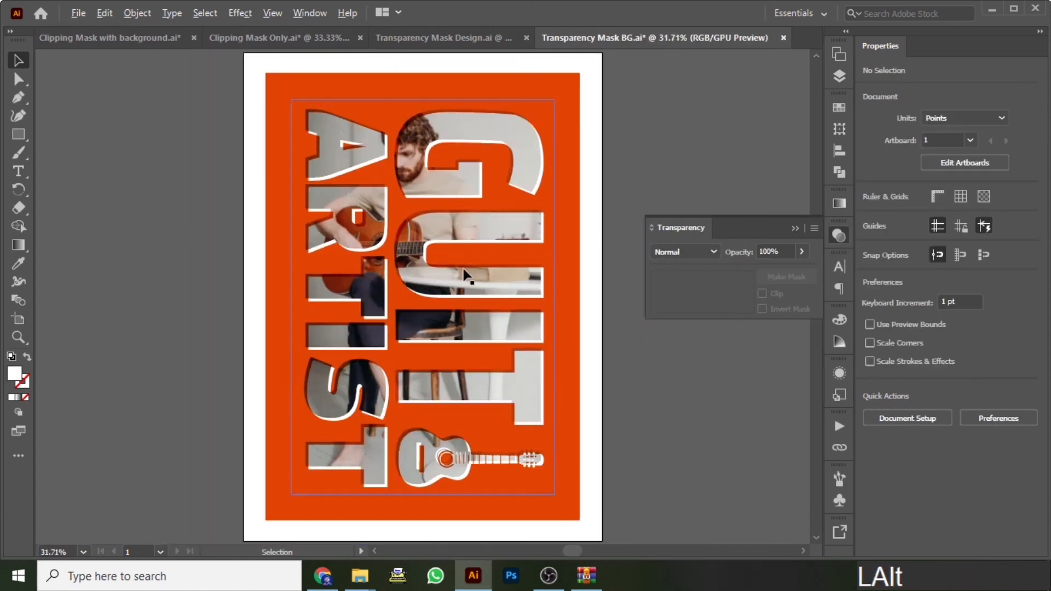
scroll(561, 139, up, 3)
drag(584, 141, 696, 178)
click(839, 76)
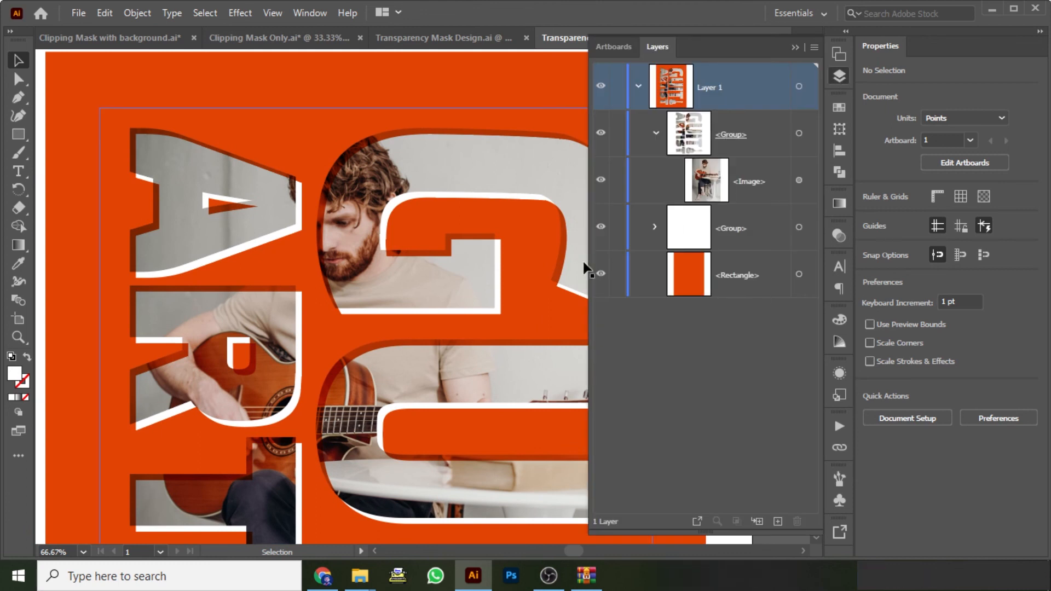
drag(586, 269, 281, 176)
scroll(422, 183, down, 2)
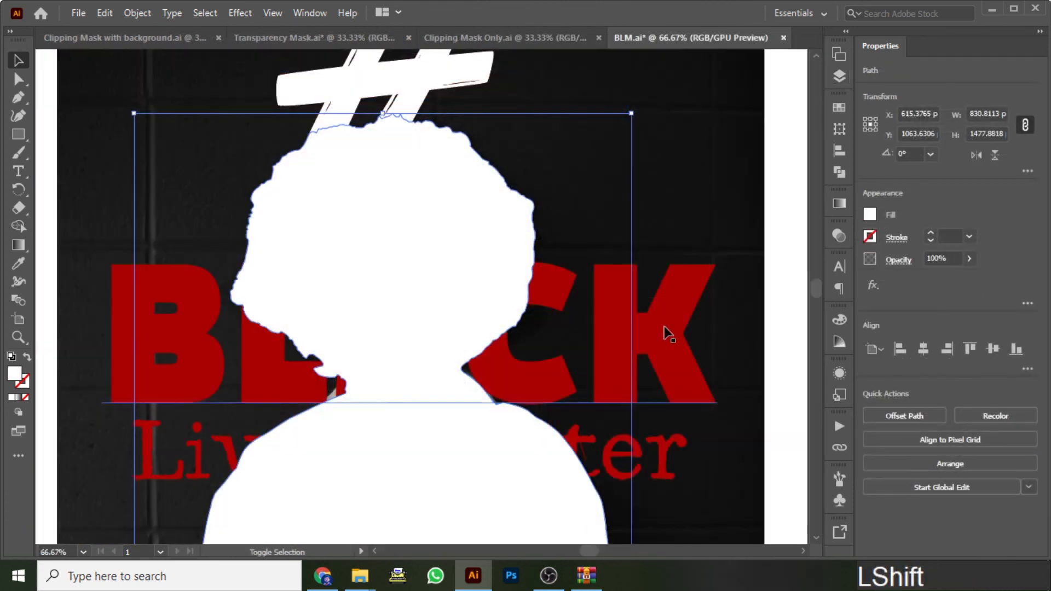
Make an opacity mask on the BLACK text from the woman's white silhouette, with Clip off and Invert Mask on.
shift+click(668, 333)
click(839, 238)
click(772, 277)
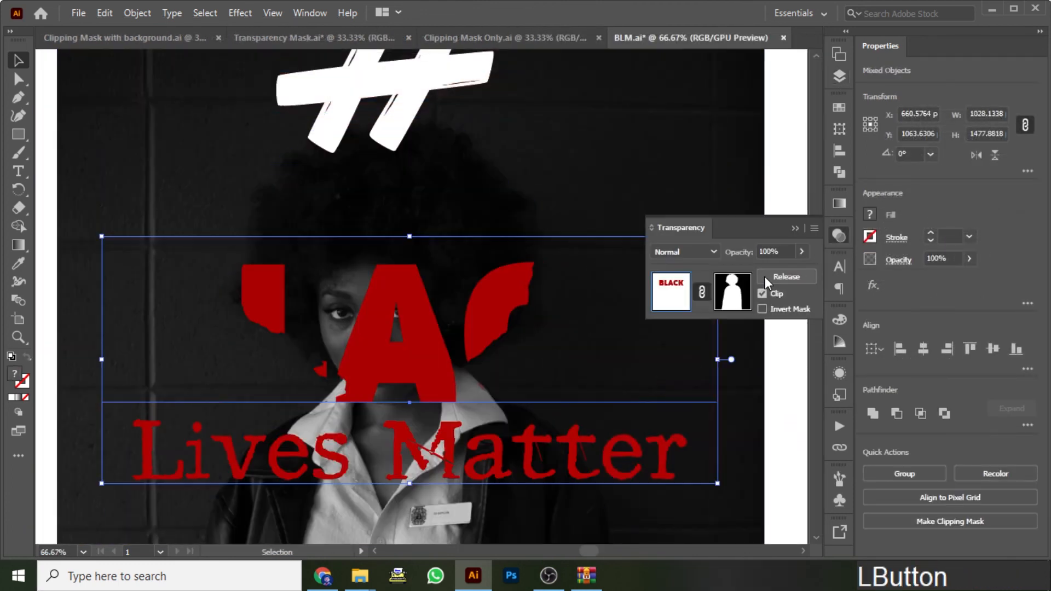
click(762, 293)
click(762, 309)
drag(496, 195, 497, 320)
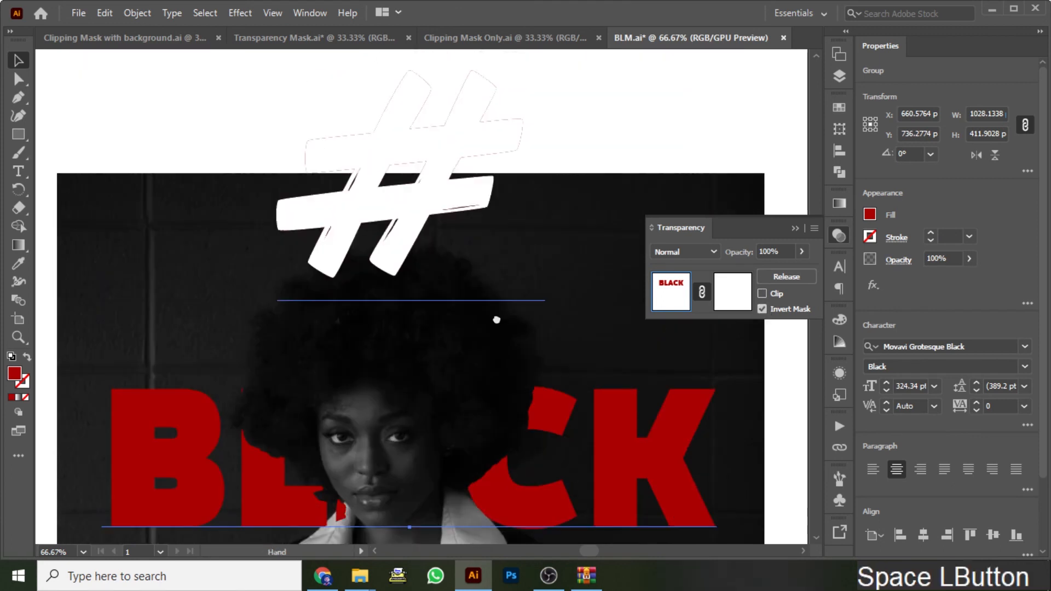
Draw a rectangle over the photo's upper edge and use it as a clipping mask on the white copy of the upper hashtag.
key(m)
drag(213, 174, 555, 301)
key(v)
shift+click(453, 129)
right_click(454, 132)
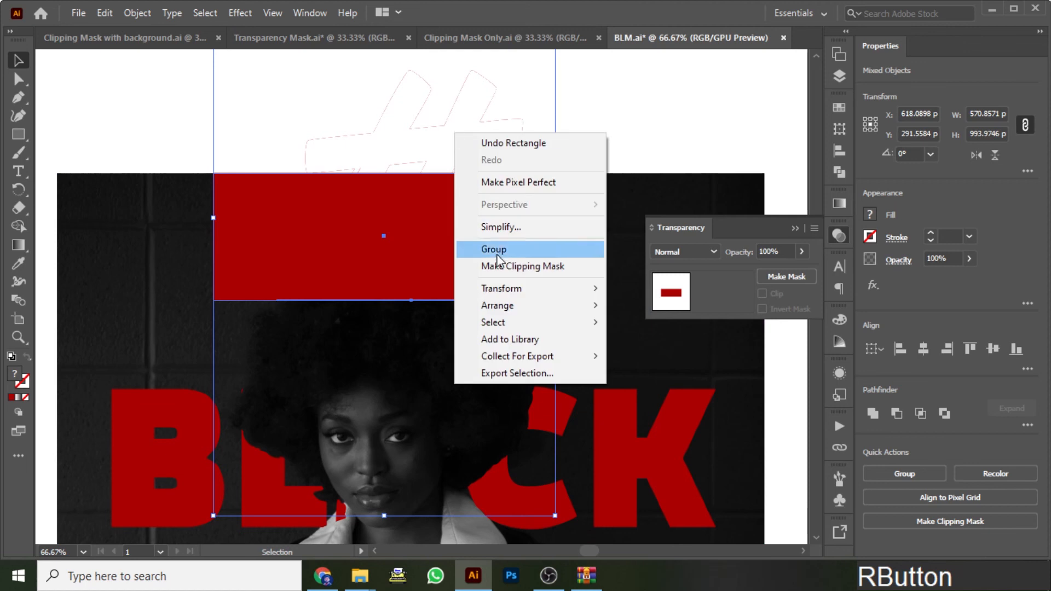
click(498, 266)
click(701, 111)
key(ctrl+0)
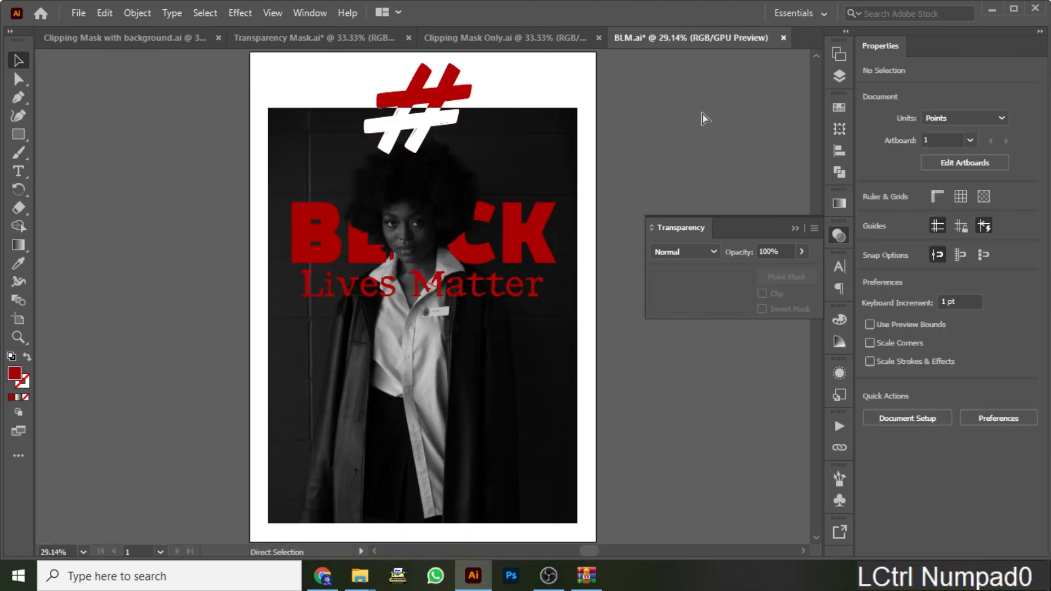